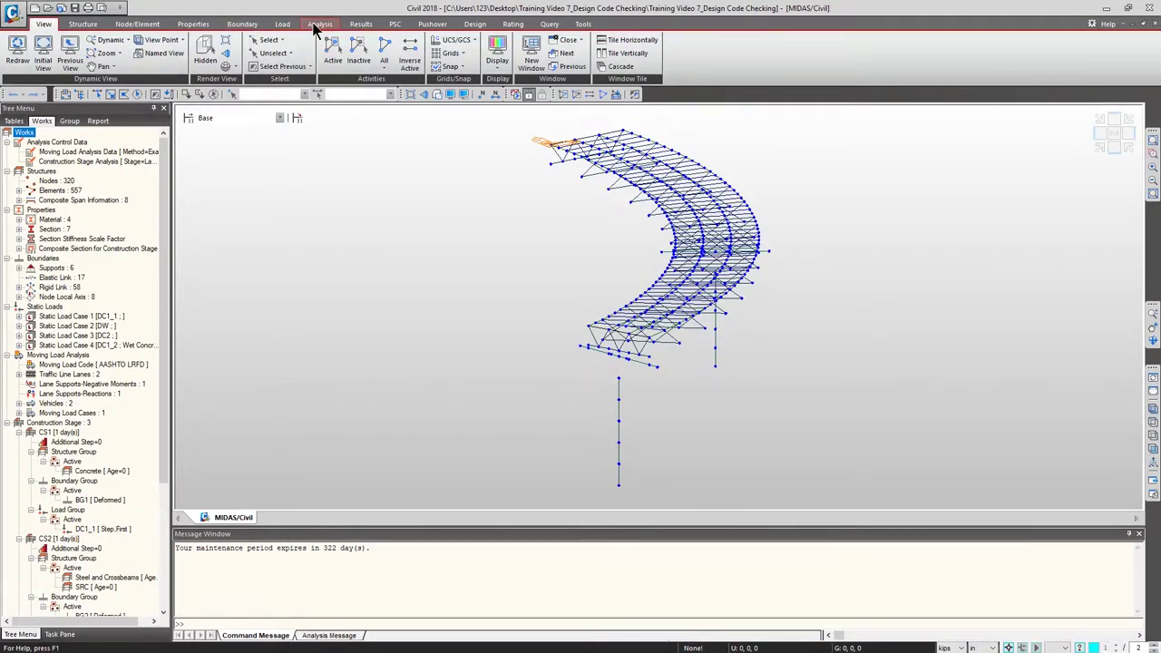
Perform the structural analysis of the bridge model and enlarge the analysis messages to read them.
left_click(318, 25)
left_click(483, 54)
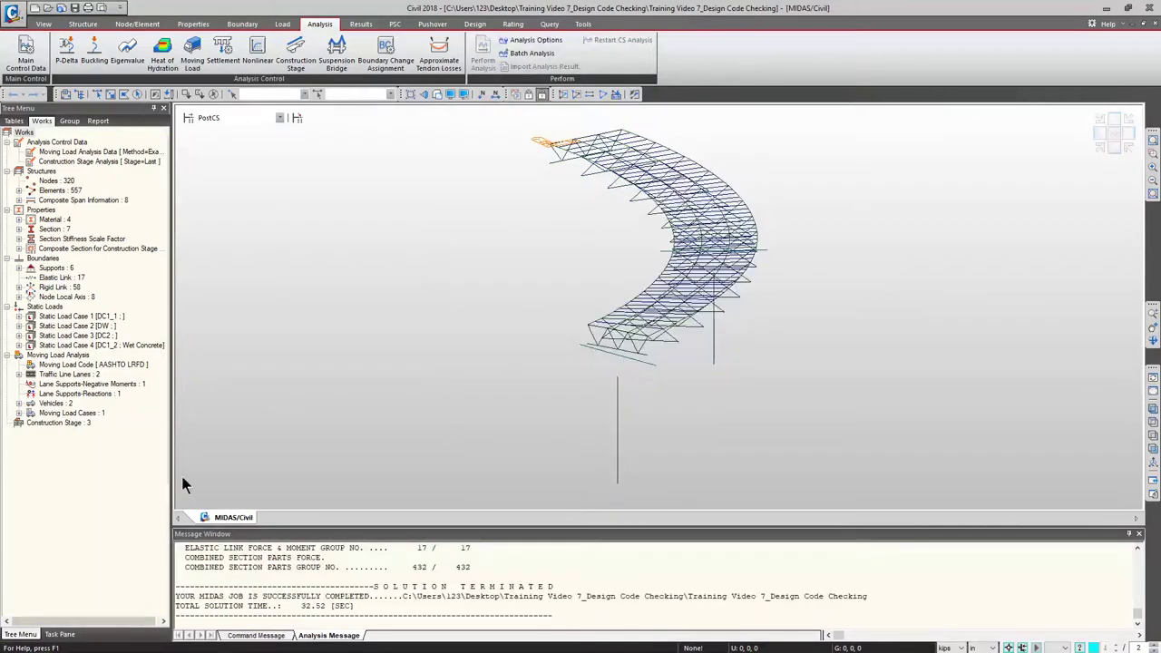
scroll(341, 587, "up", 3, "ctrl")
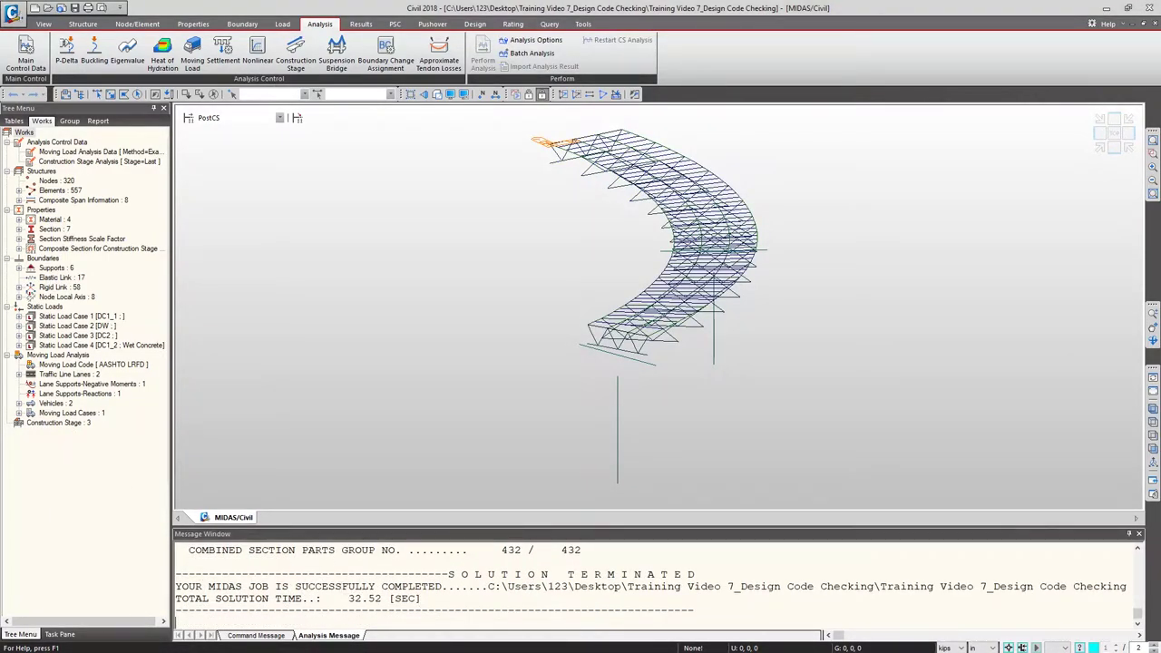
Review the composite bridge span information, checking the element and support assignments of girders S1-L through S3-R.
left_click(87, 25)
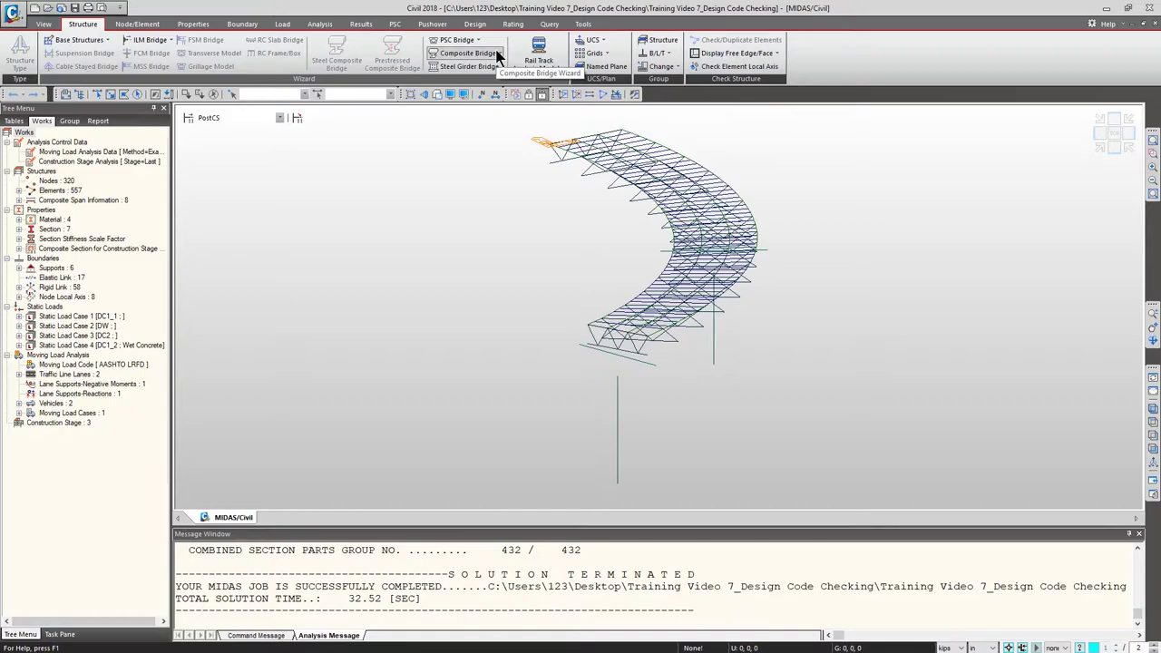
left_click(498, 54)
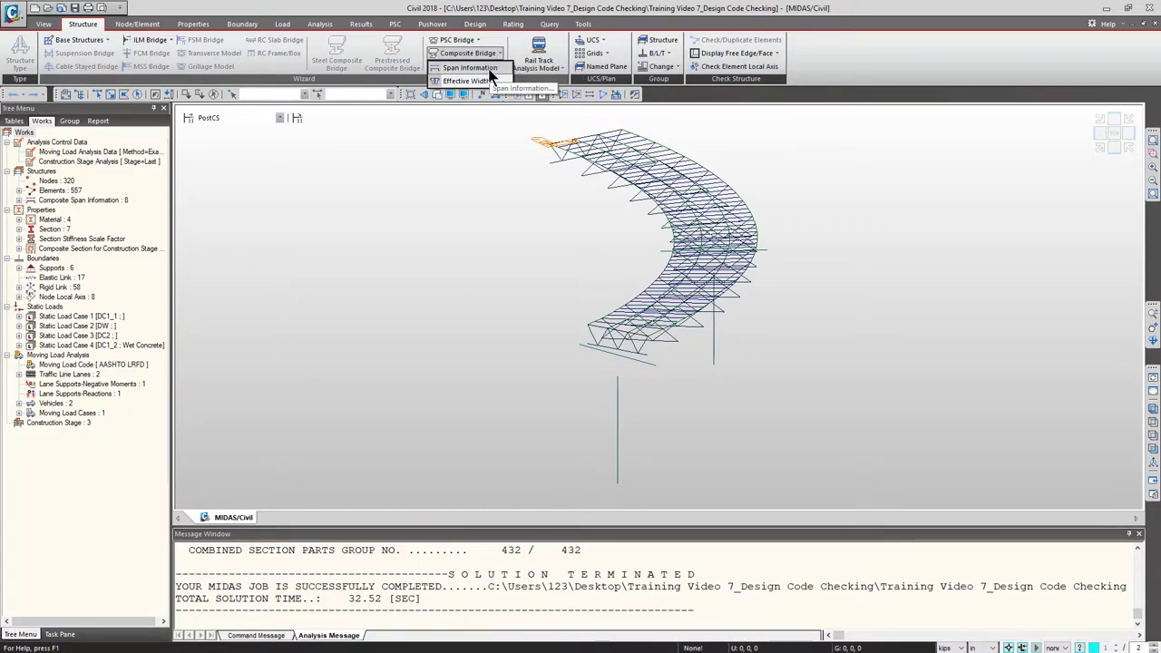
left_click(470, 68)
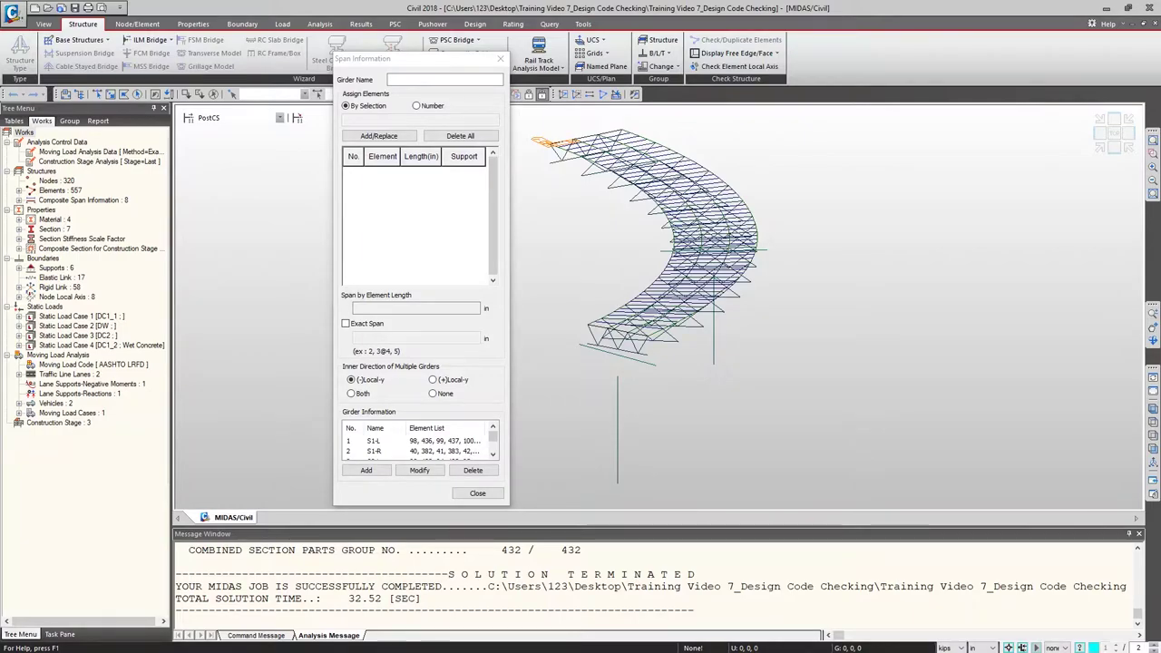
left_click_drag(408, 58, 410, 54)
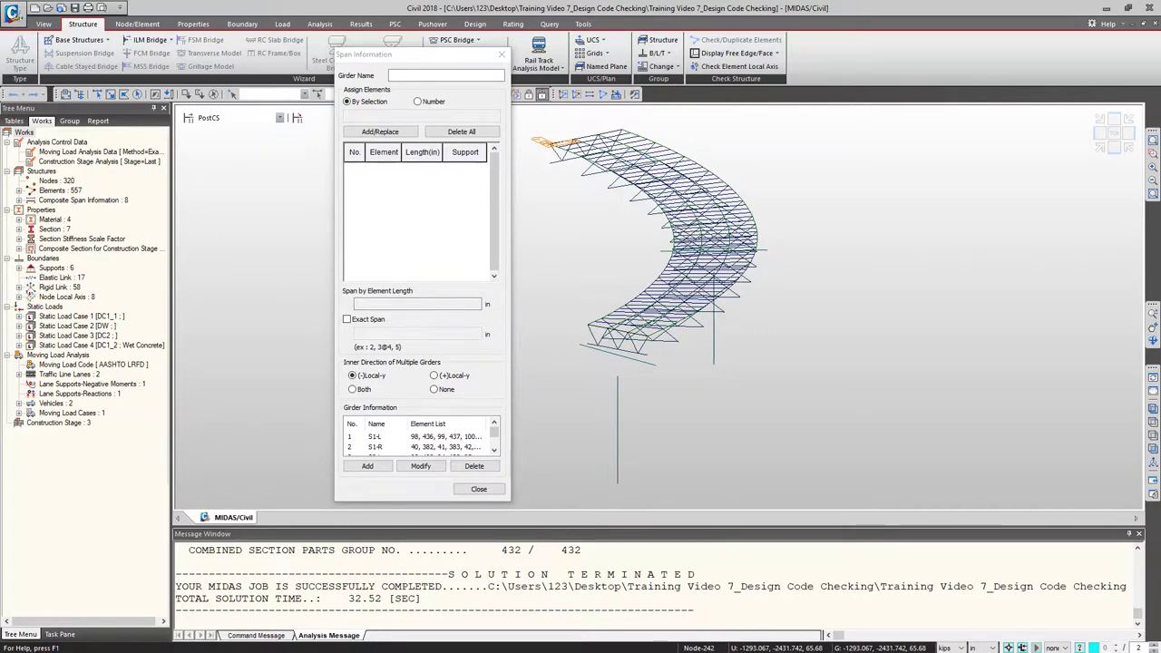
left_click(419, 447)
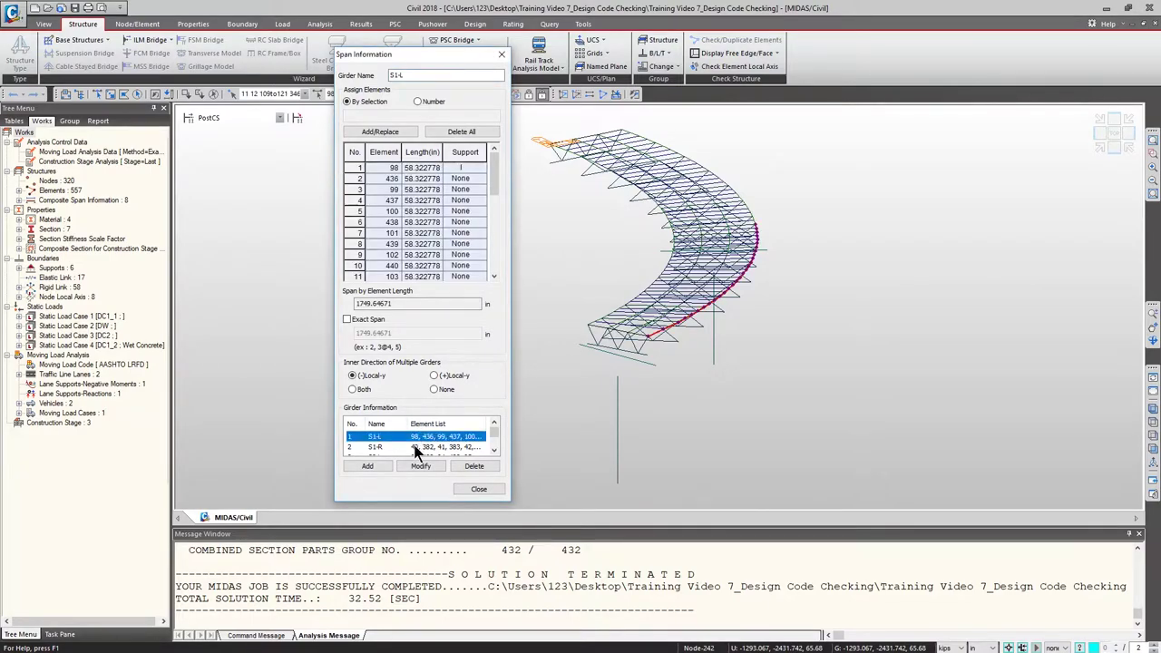
left_click(494, 451)
left_click(460, 447)
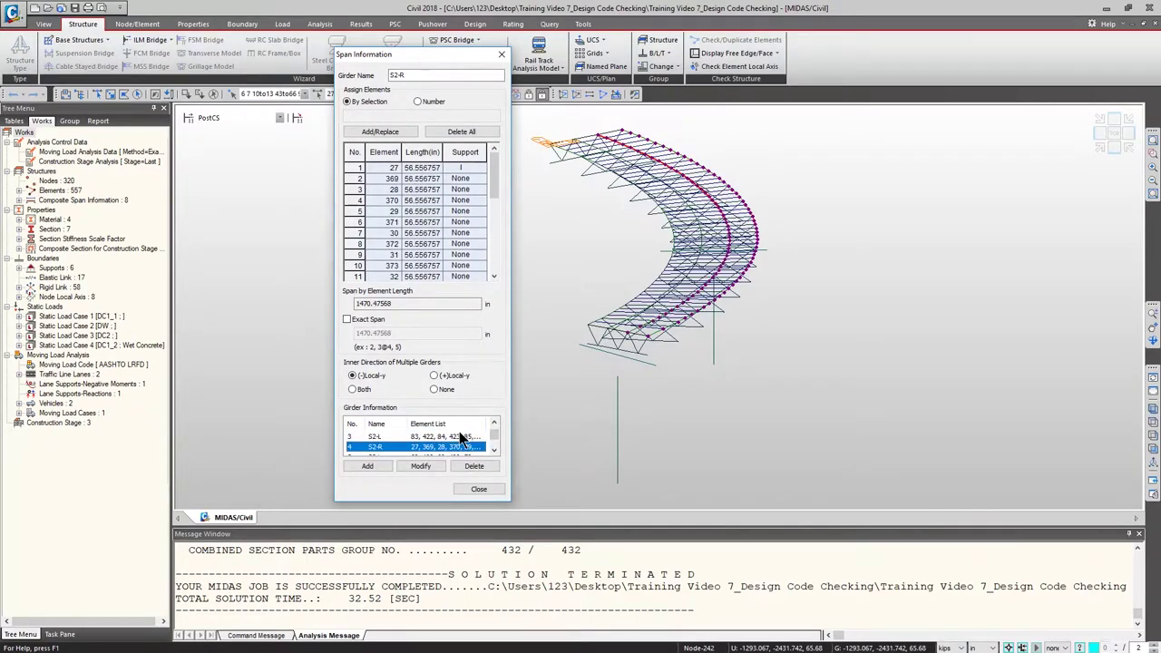
key("Down")
key("Down")
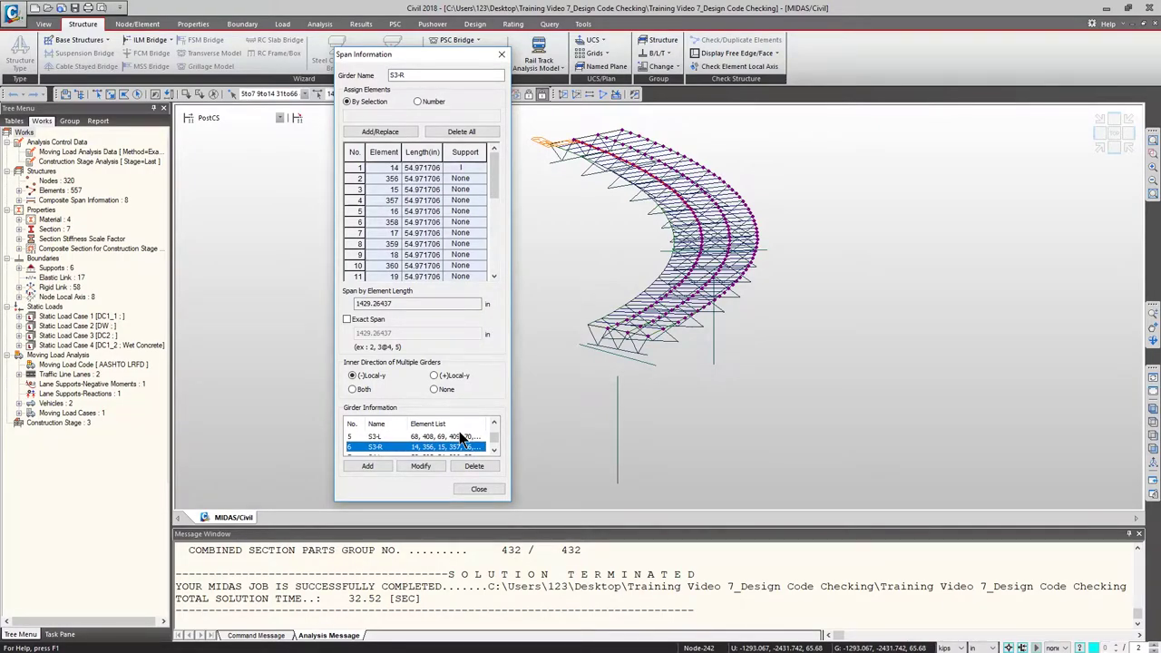
left_click(480, 490)
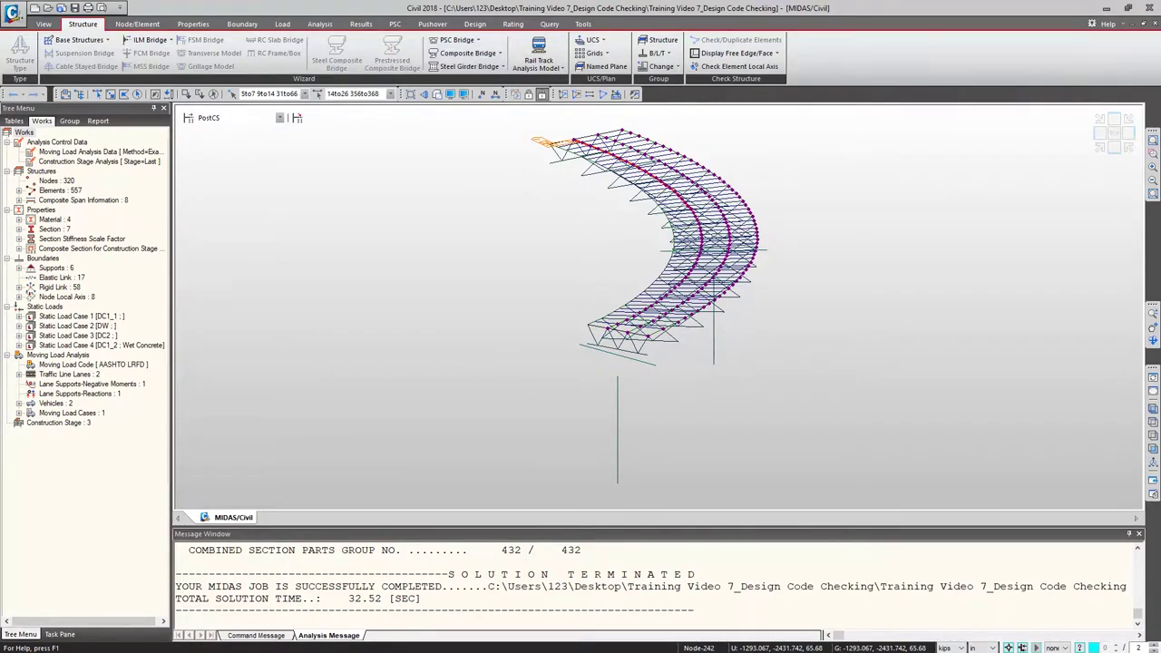
Try a yielding resistance factor of 1 in the composite girder design parameters, and restore and accept the AASHTO-LRFD12 code values.
left_click(475, 25)
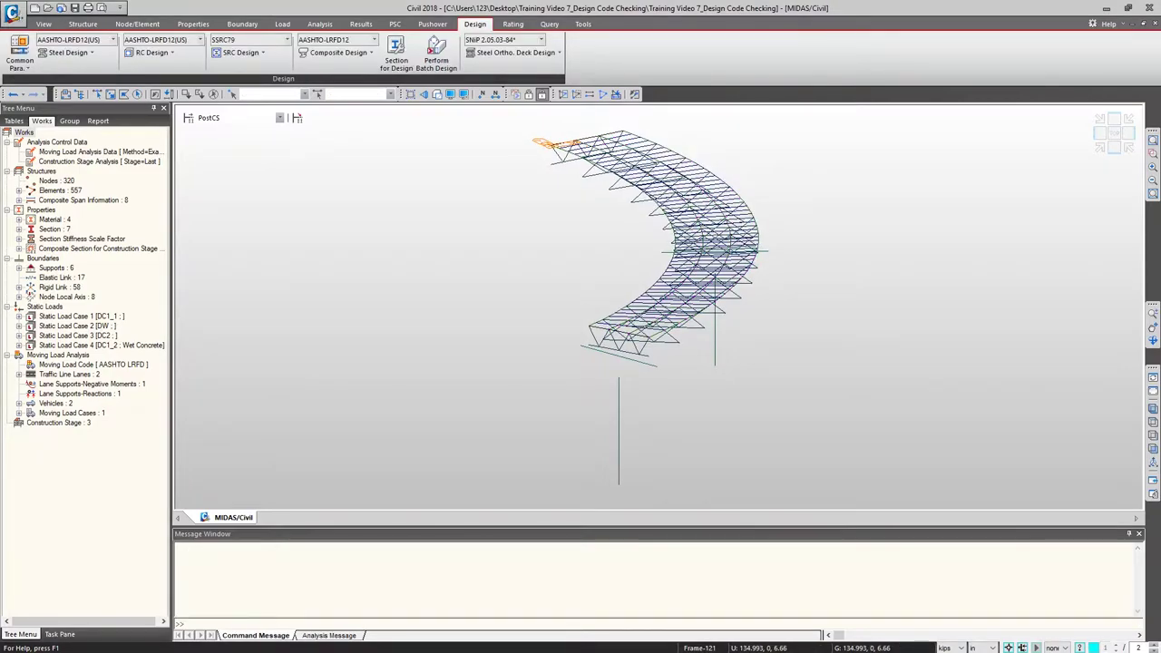
left_click(76, 52)
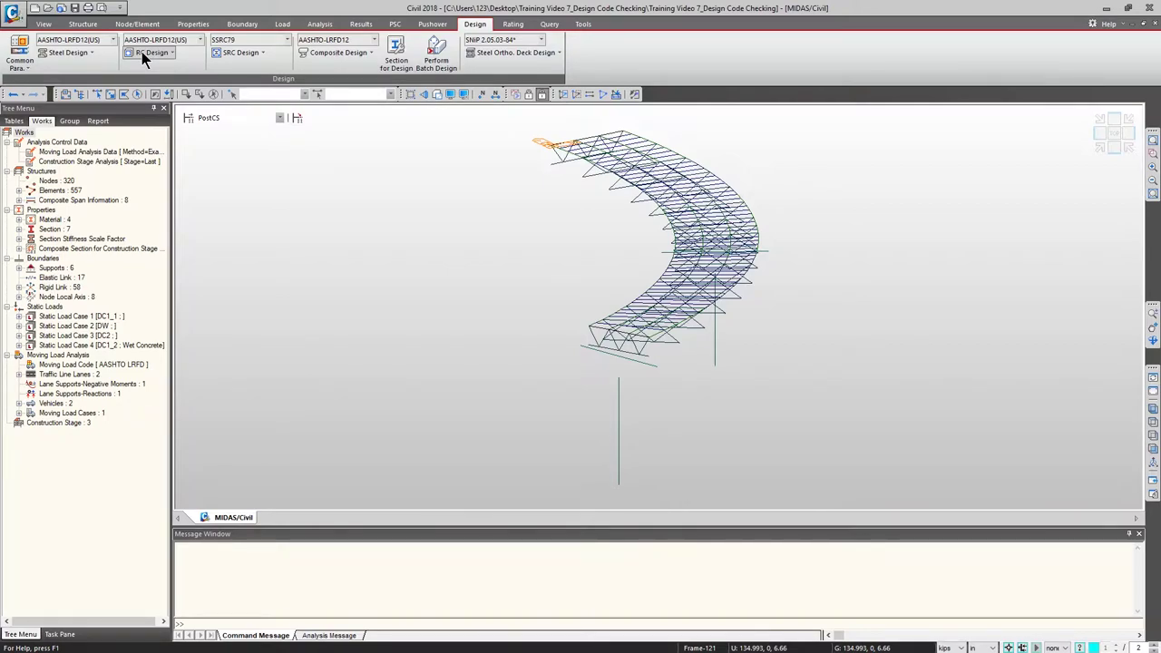
left_click(332, 54)
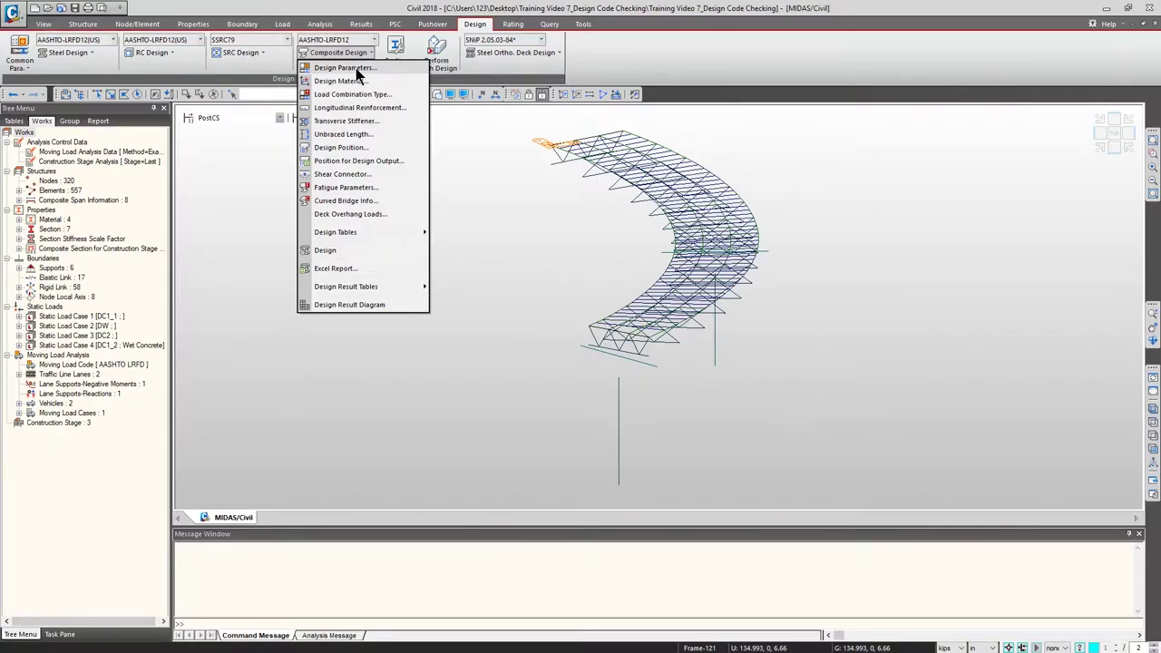
left_click(356, 68)
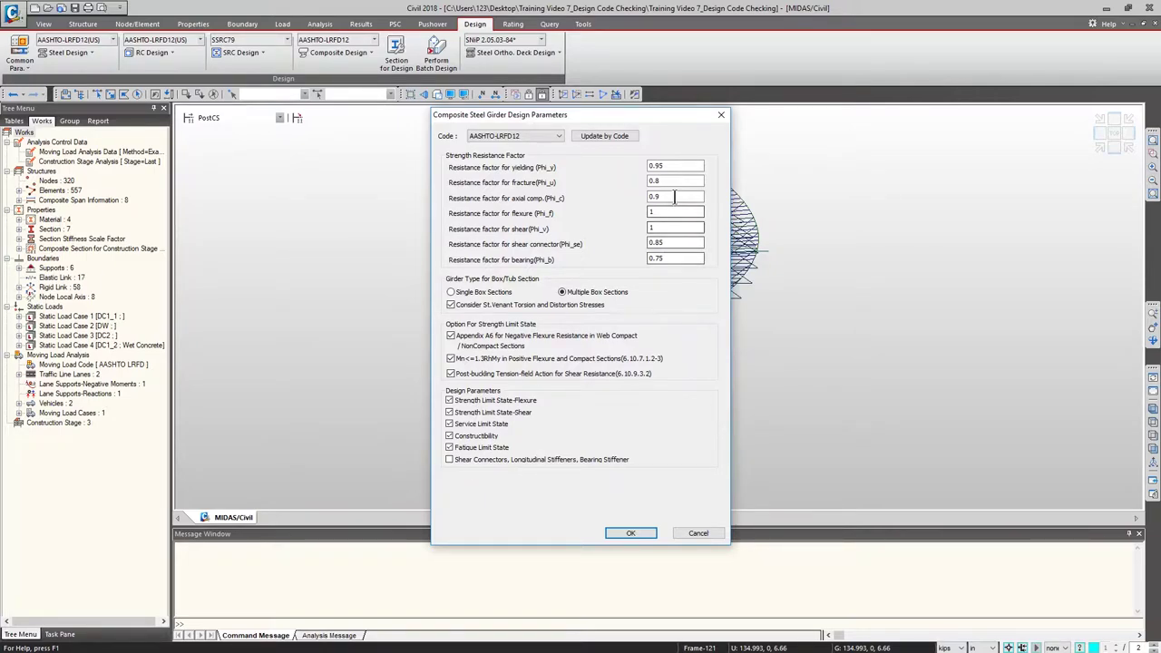
double_click(653, 166)
type("1")
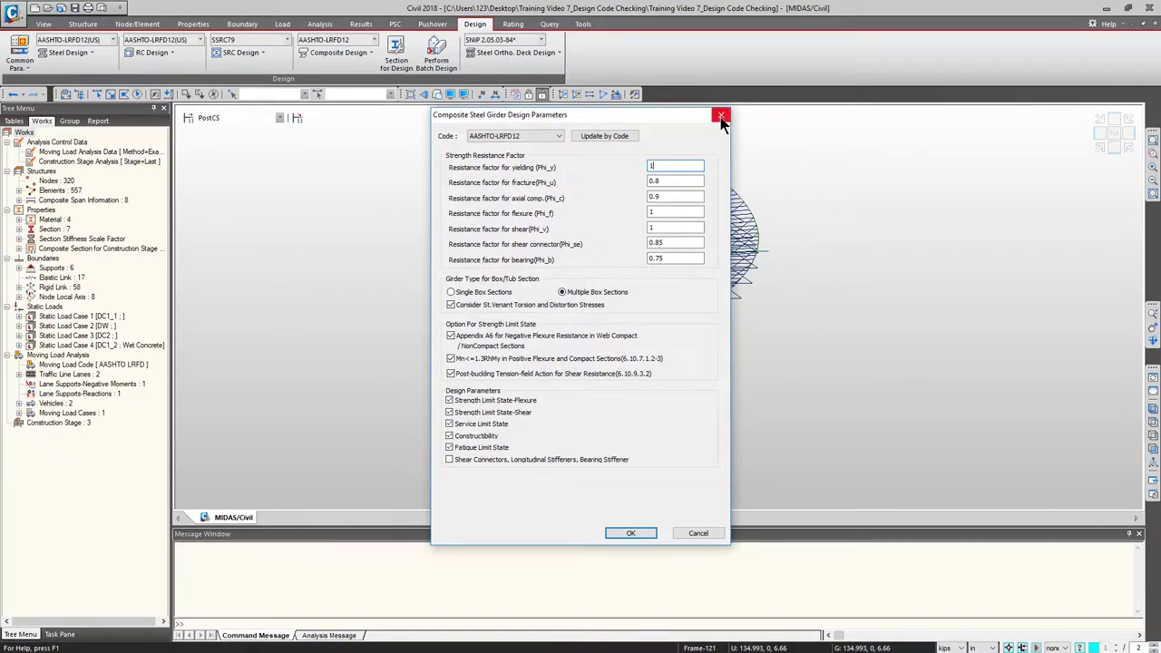
left_click(608, 135)
left_click(633, 532)
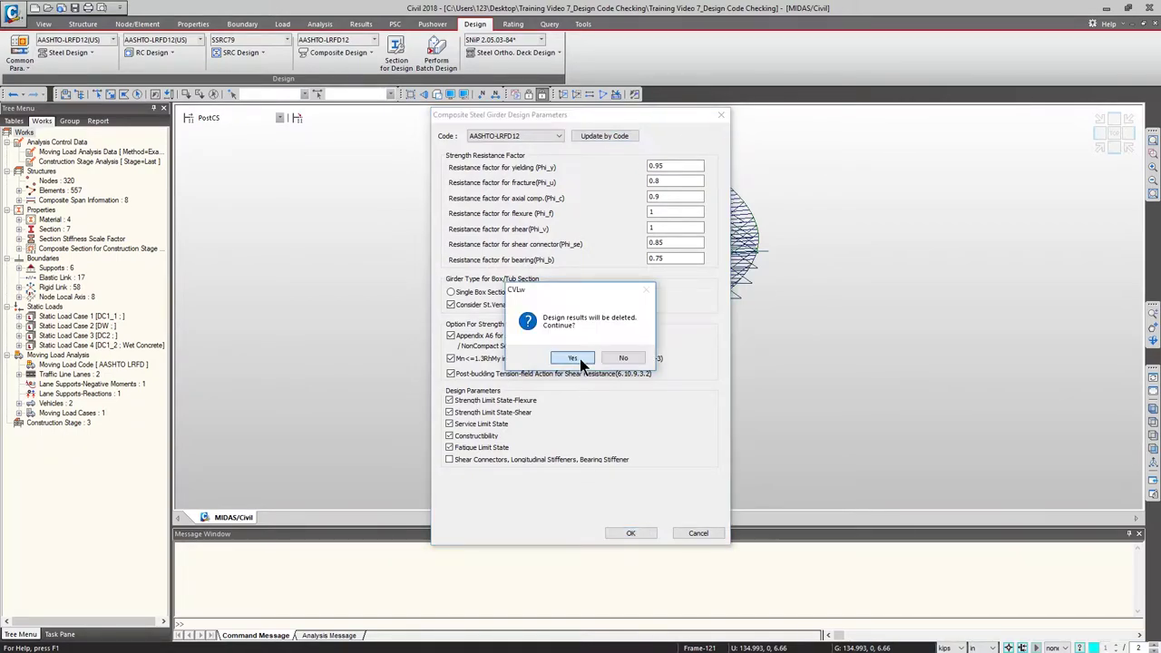
left_click(572, 359)
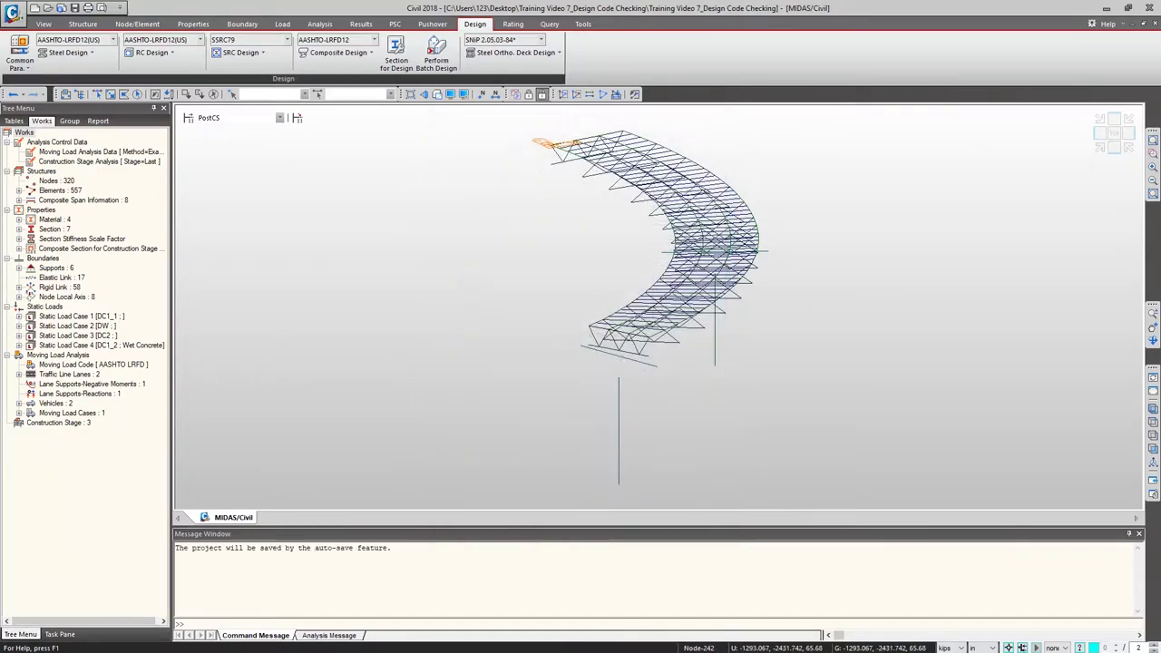
Review the composite design material SRC, including the hybrid factor steel grades of its flanges and web.
left_click(367, 52)
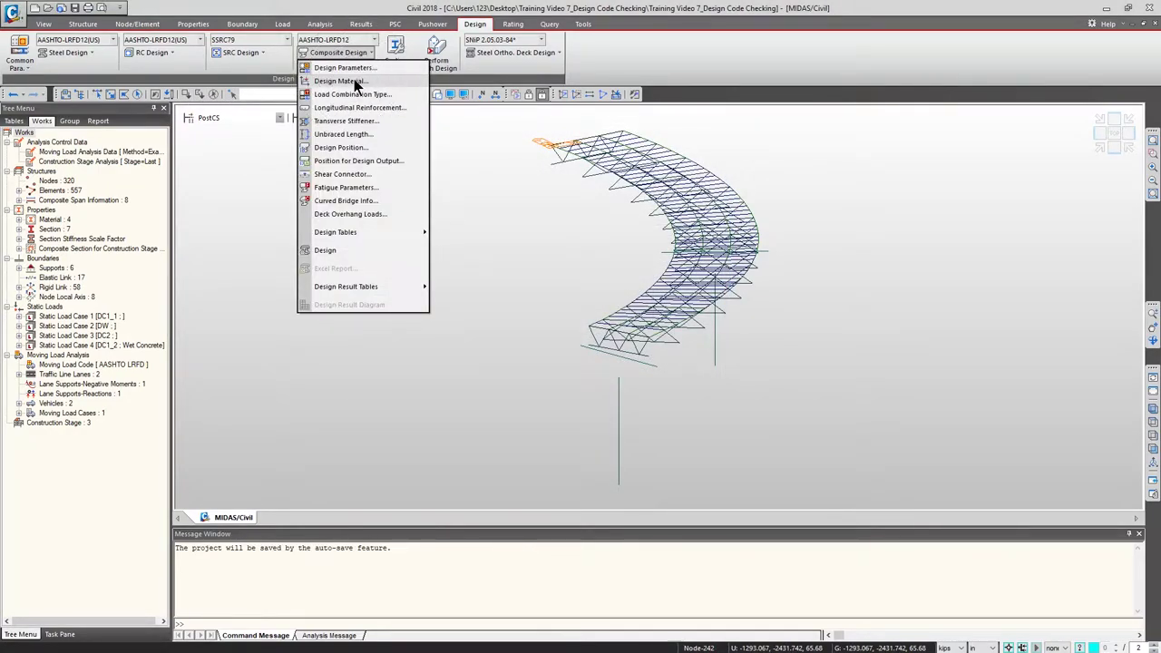
left_click(352, 81)
left_click(559, 209)
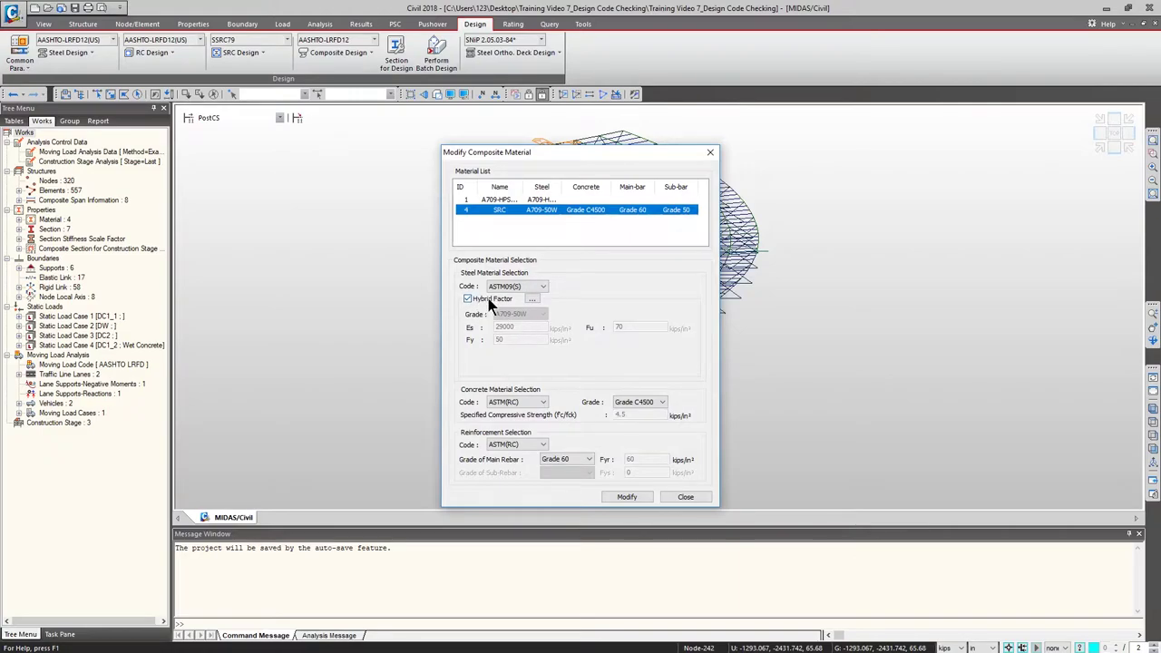
left_click(538, 301)
left_click_drag(607, 194, 671, 190)
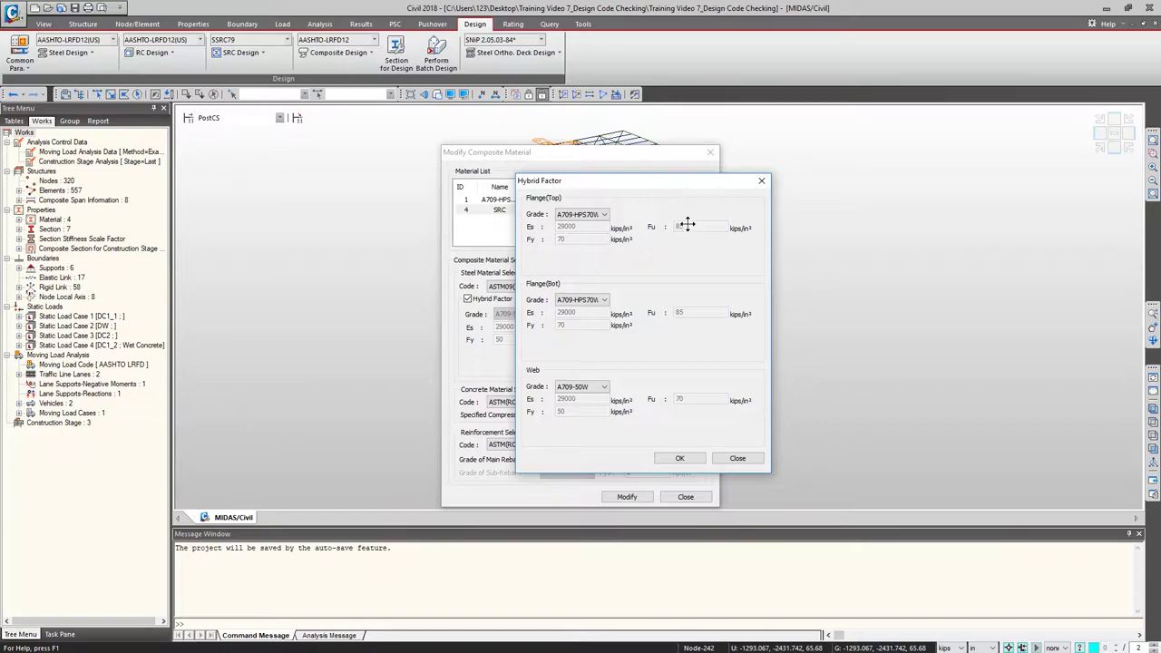
left_click(735, 458)
left_click(685, 496)
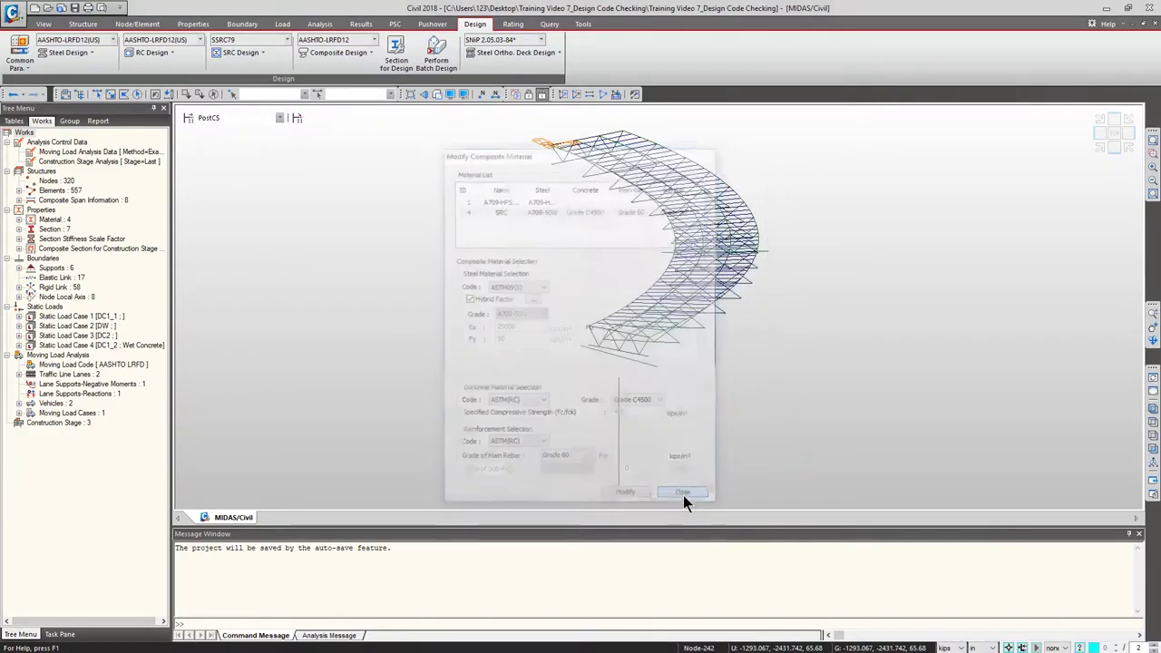
Review and accept the composite design load combination types for the strength, service and fatigue limit states.
left_click(355, 54)
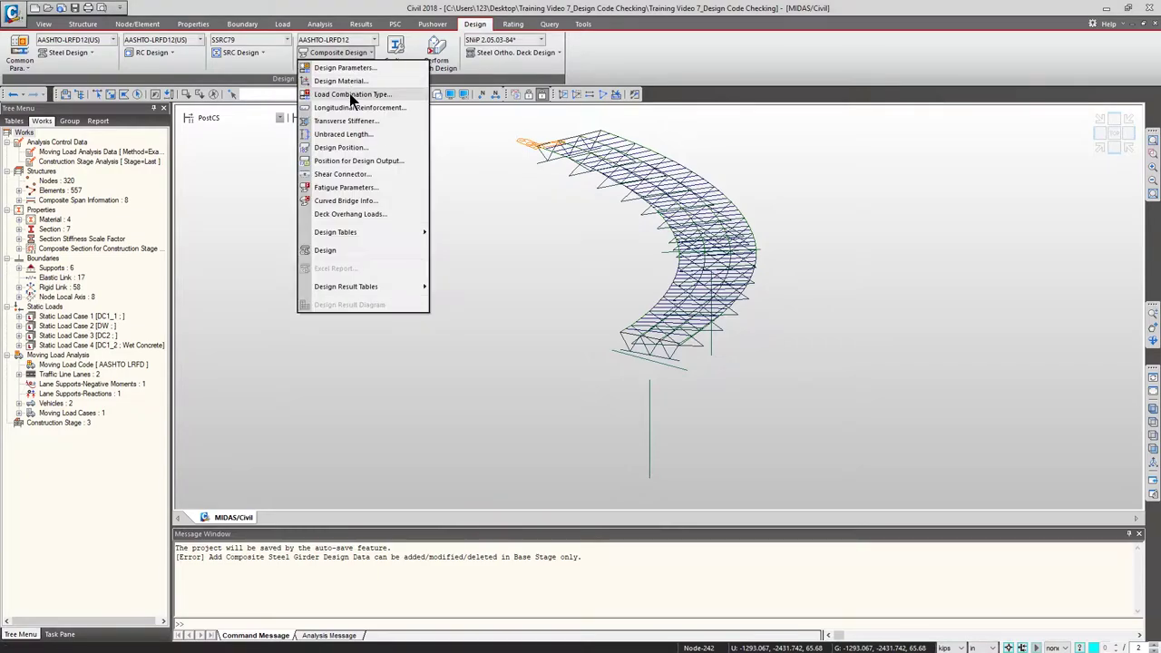
left_click(349, 94)
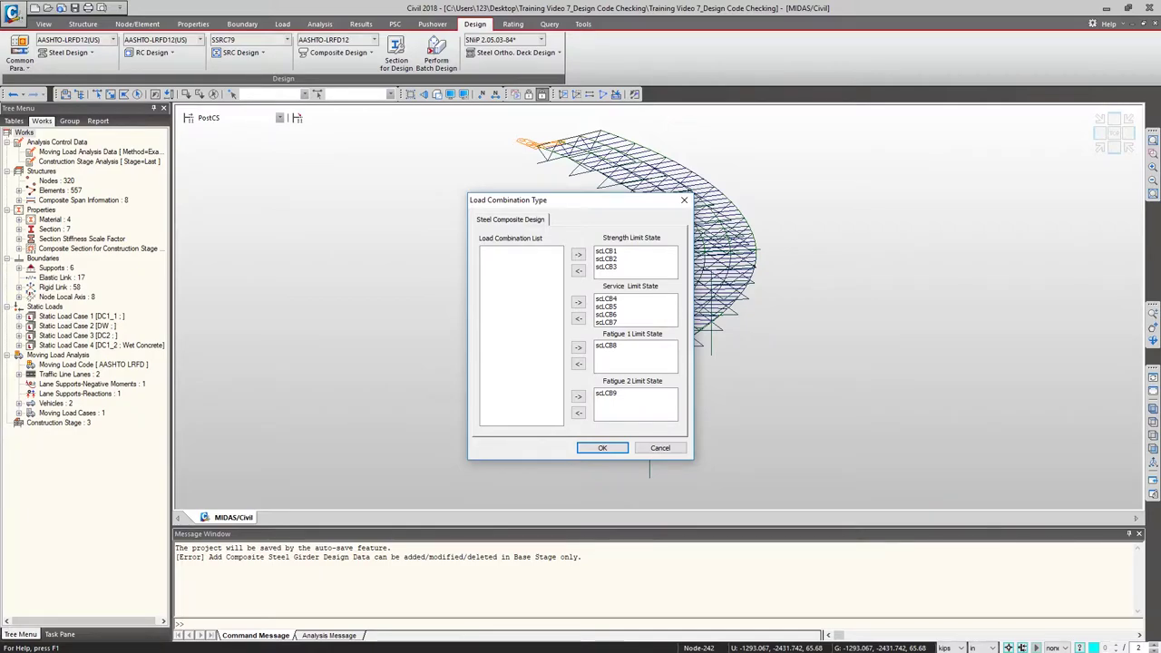
left_click(616, 450)
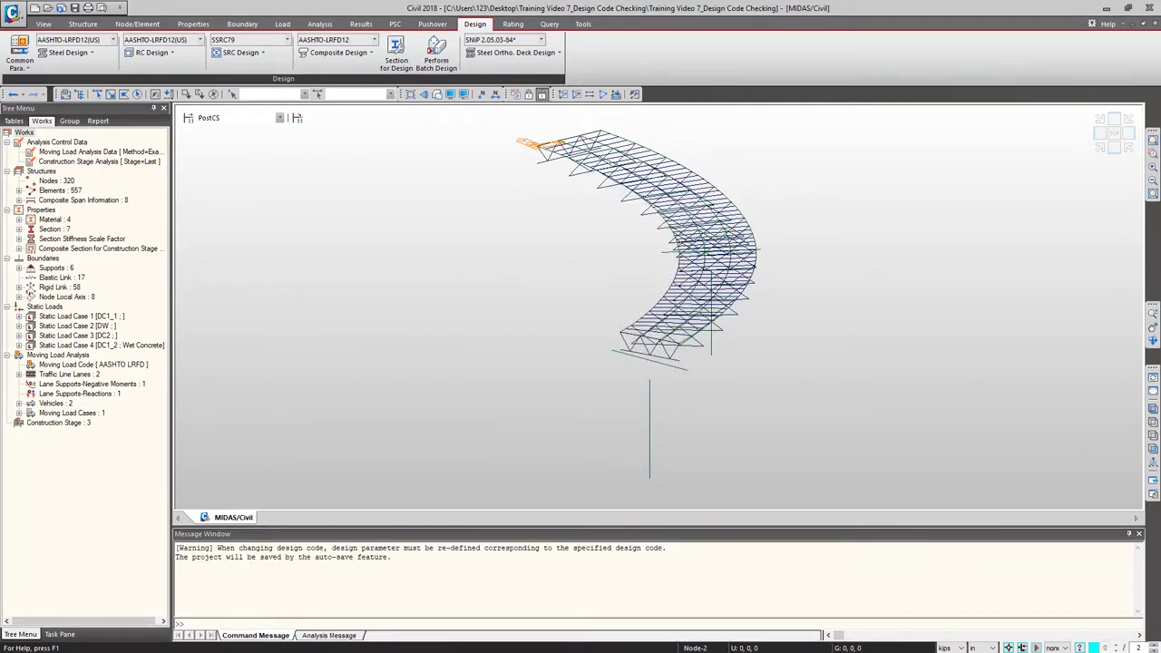
Examine the transverse stiffener data of Section 1-1 and Section 2-2 for composite design.
left_click(338, 51)
left_click(349, 124)
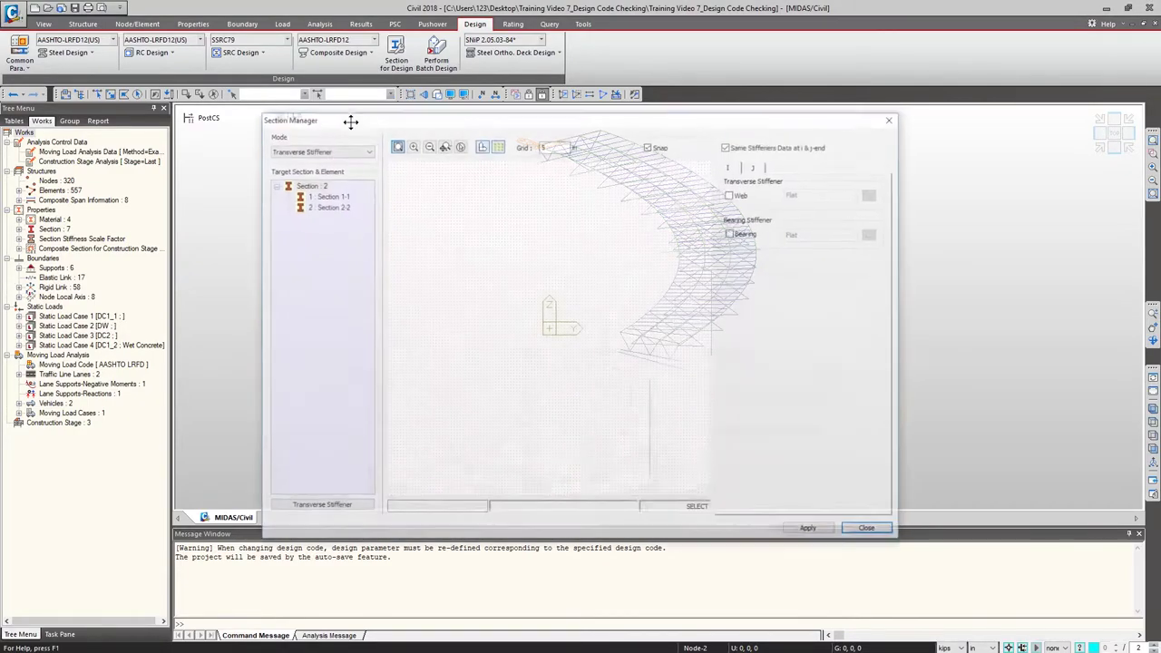
left_click(328, 195)
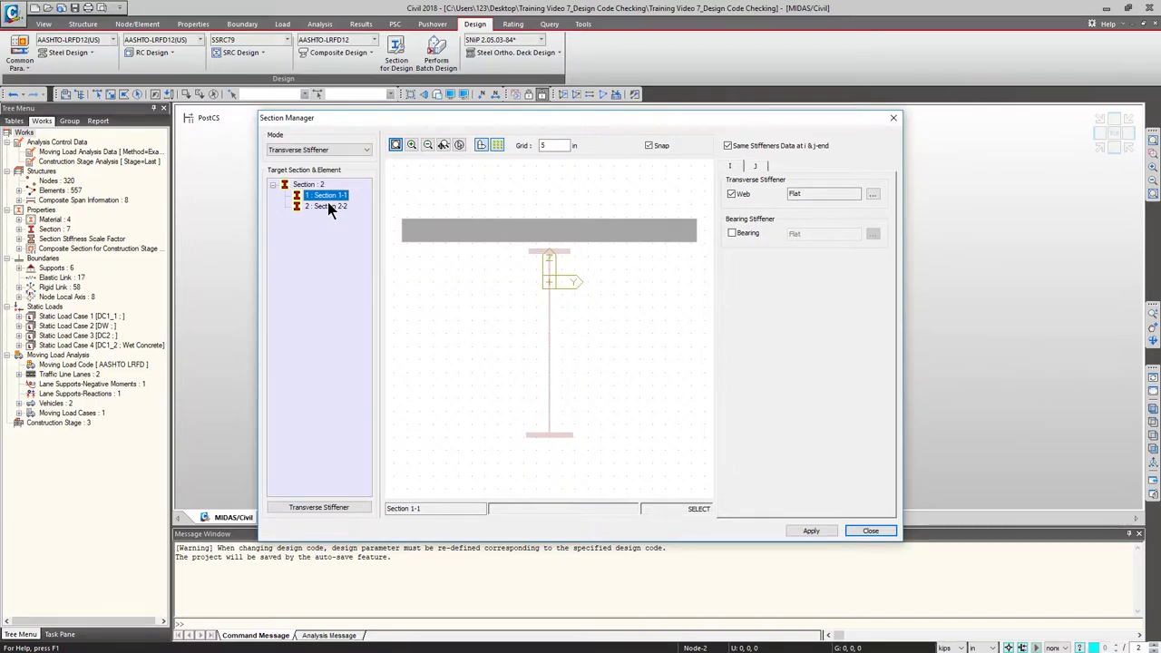
left_click(327, 206)
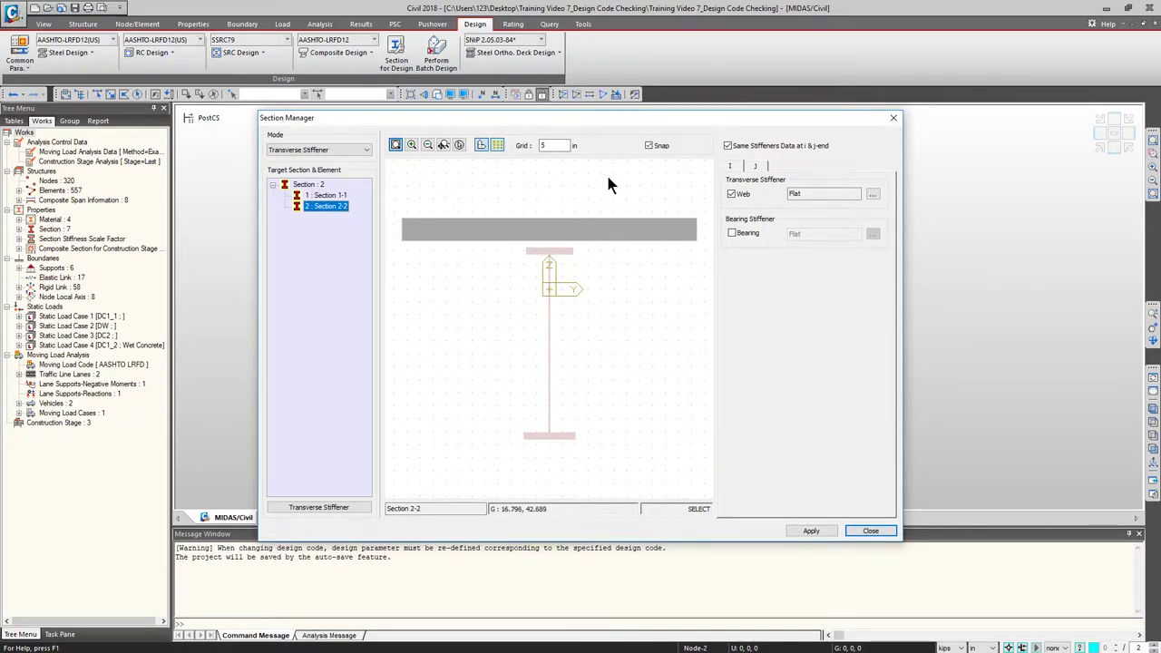
left_click(871, 530)
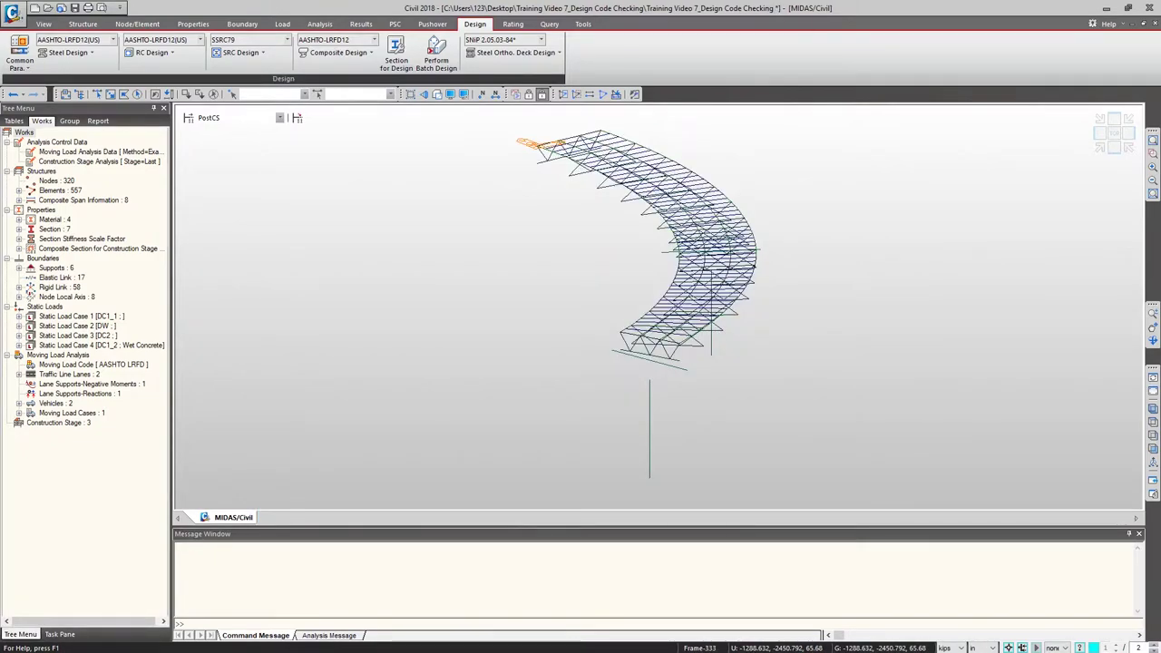
Start the composite design unbraced length definition and select the elements of the SRC structure group from a second model tree.
left_click(353, 52)
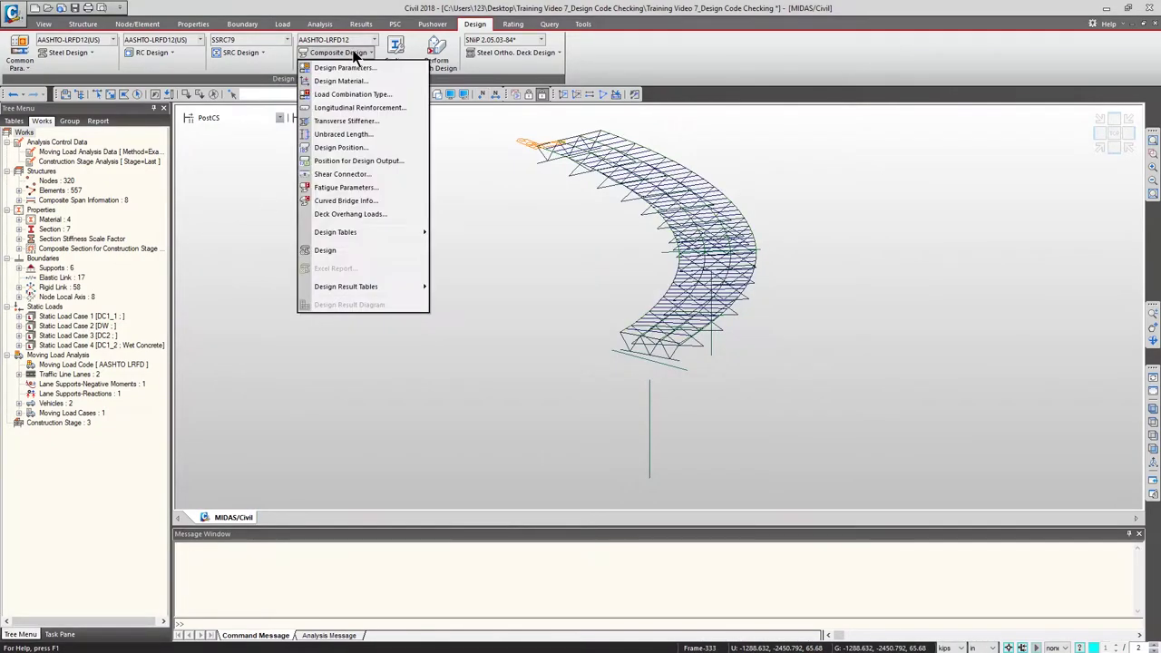
left_click(349, 134)
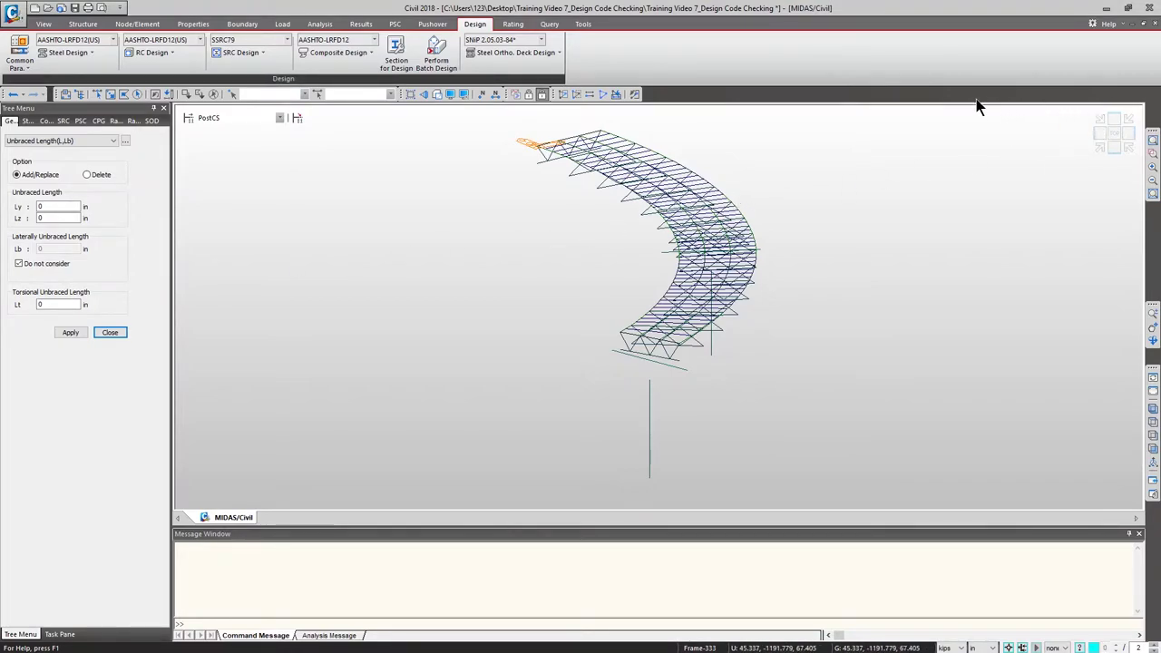
left_click(950, 101)
right_click(950, 101)
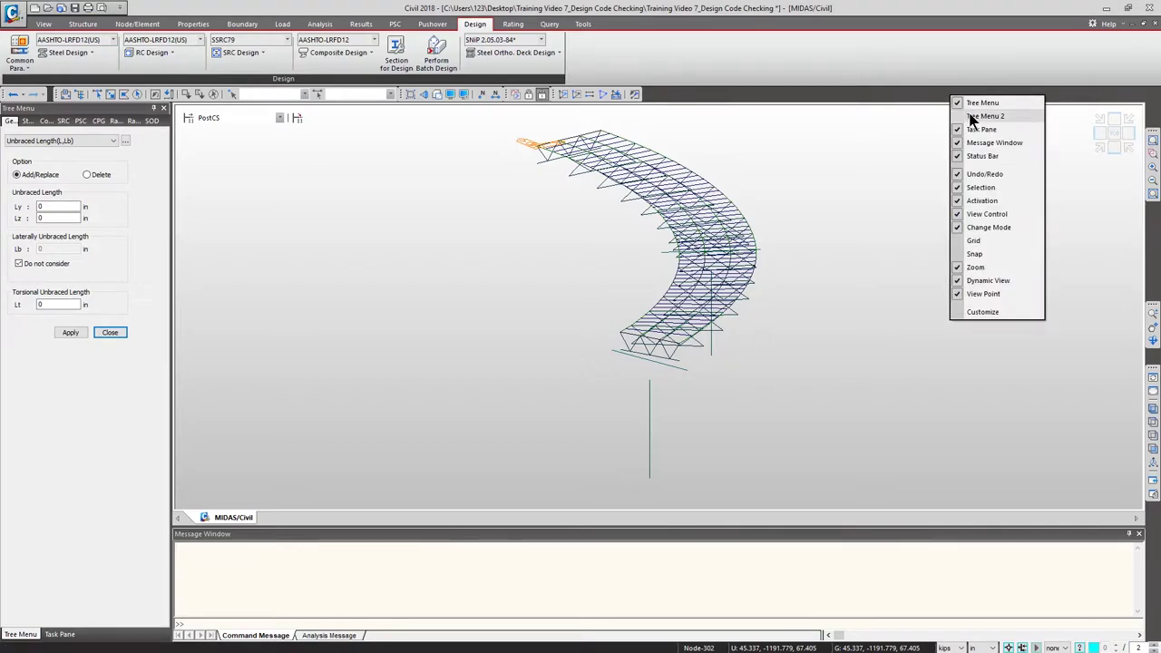
left_click(973, 117)
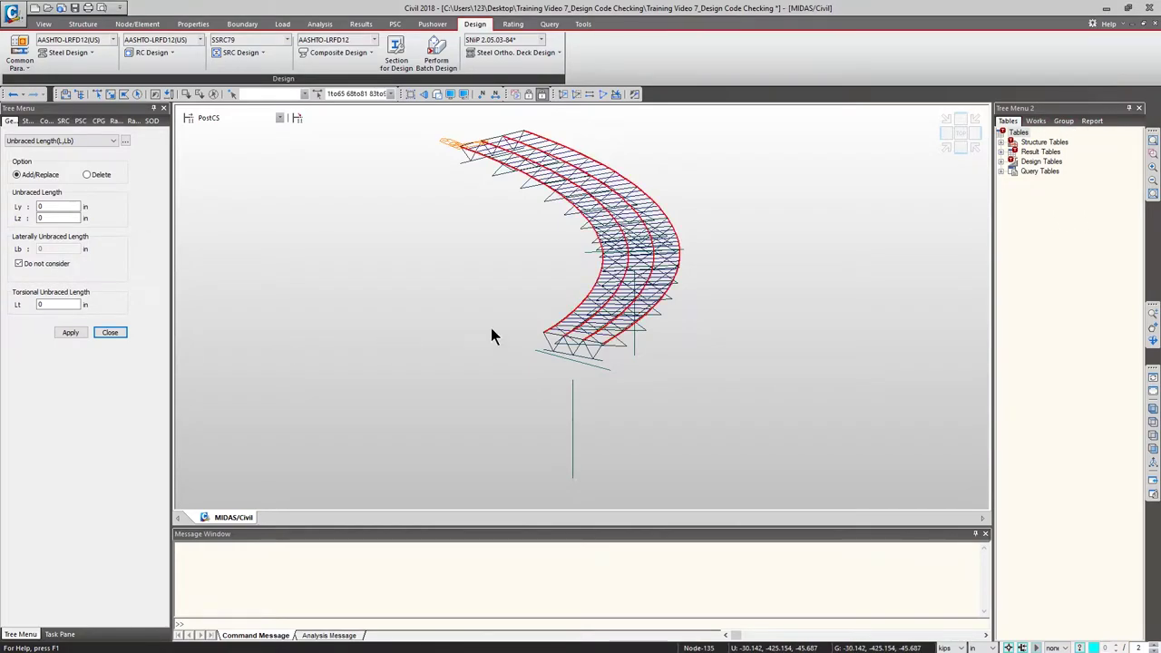
left_click(1064, 121)
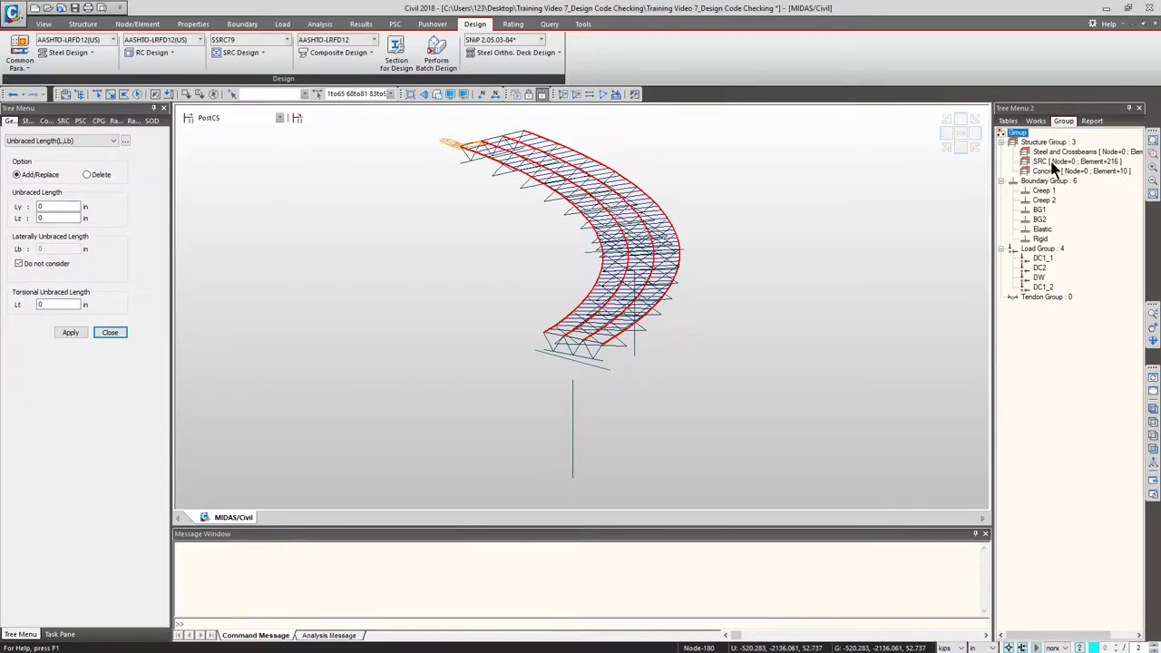
left_click(1055, 164)
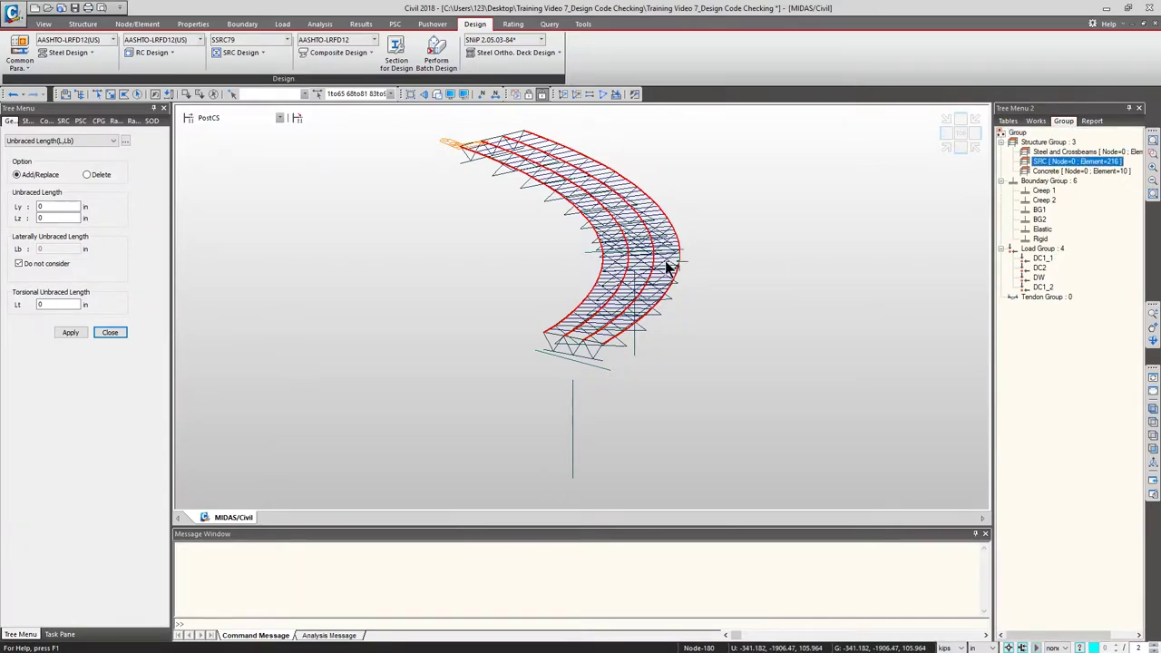
left_click(651, 311)
Set the unbraced length Ly to 233.2545 in by measuring between corresponding lower nodes of the first two cross frames at the girder end.
middle_click_drag(673, 359, 635, 361)
scroll(276, 335, "up", 5)
left_click(54, 207)
double_click(53, 207)
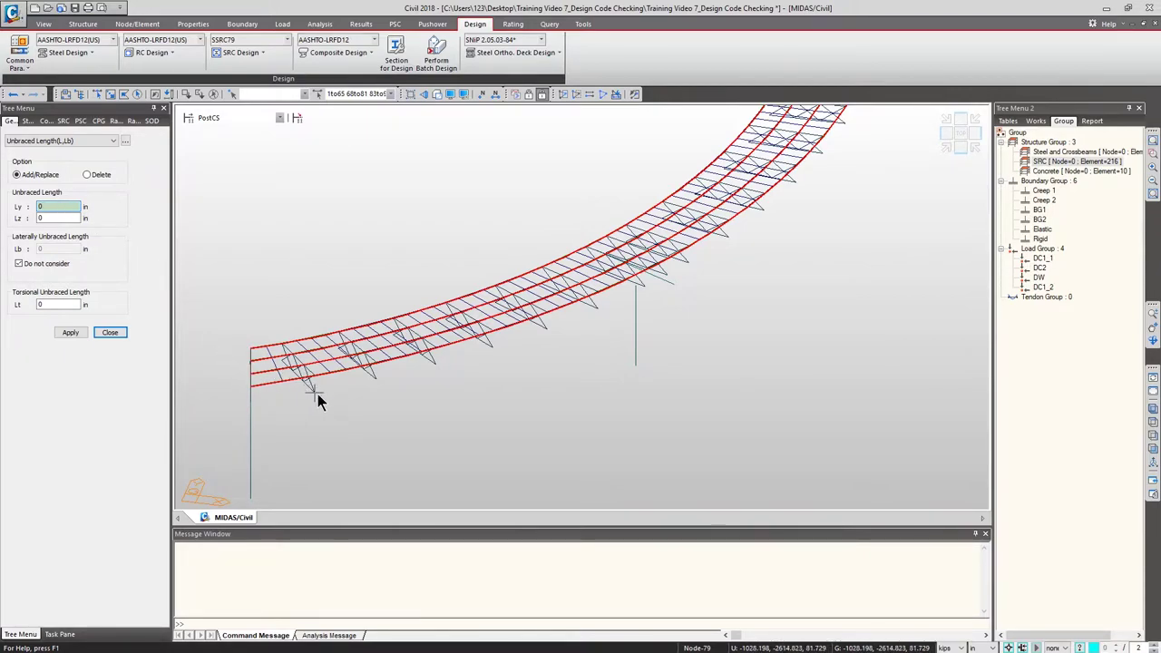
mouse_move(318, 392)
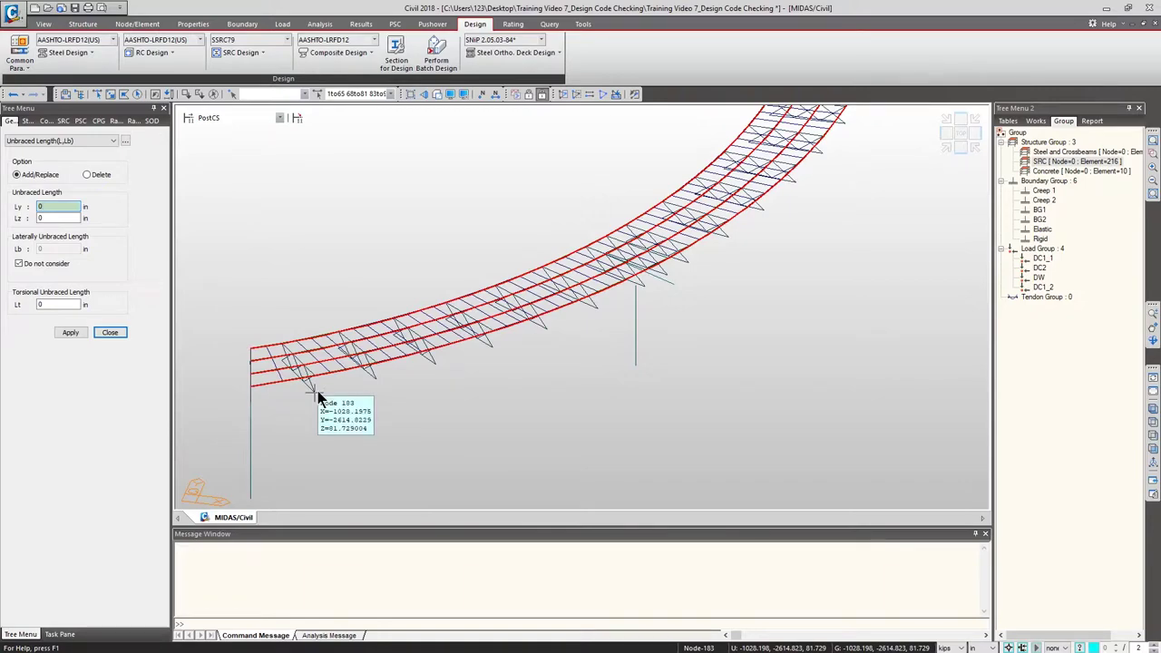
left_click(318, 391)
left_click(367, 384)
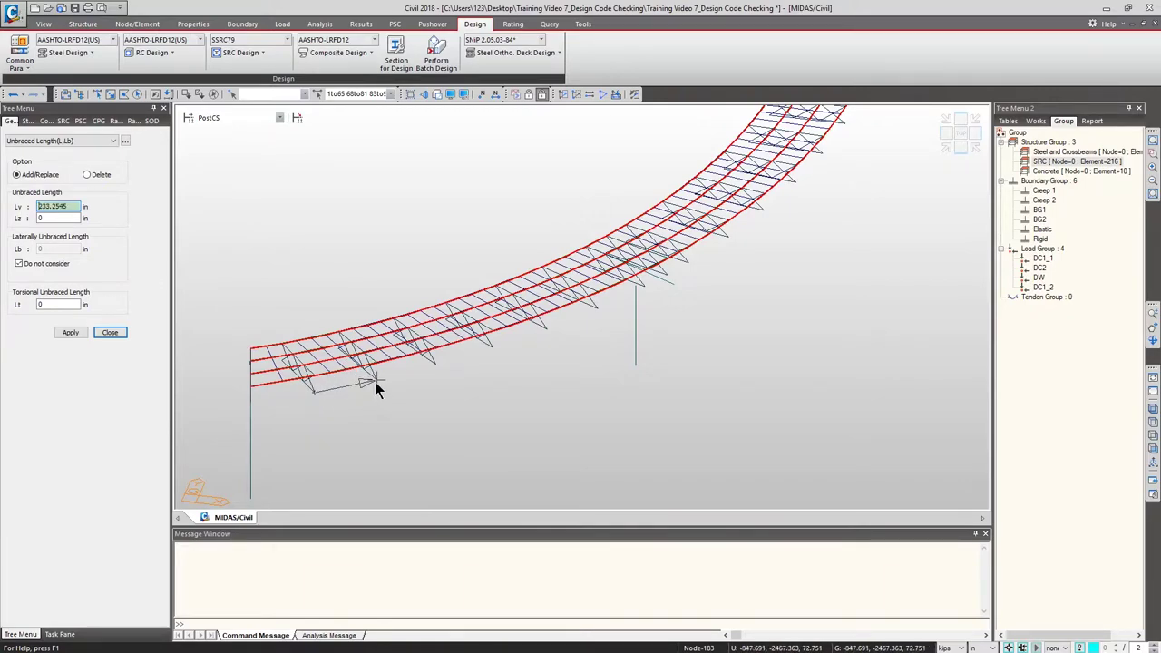
Measure the same cross-frame spacing for Lz, giving 233.2545 in, and assign the unbraced lengths to the SRC group elements.
left_click(57, 218)
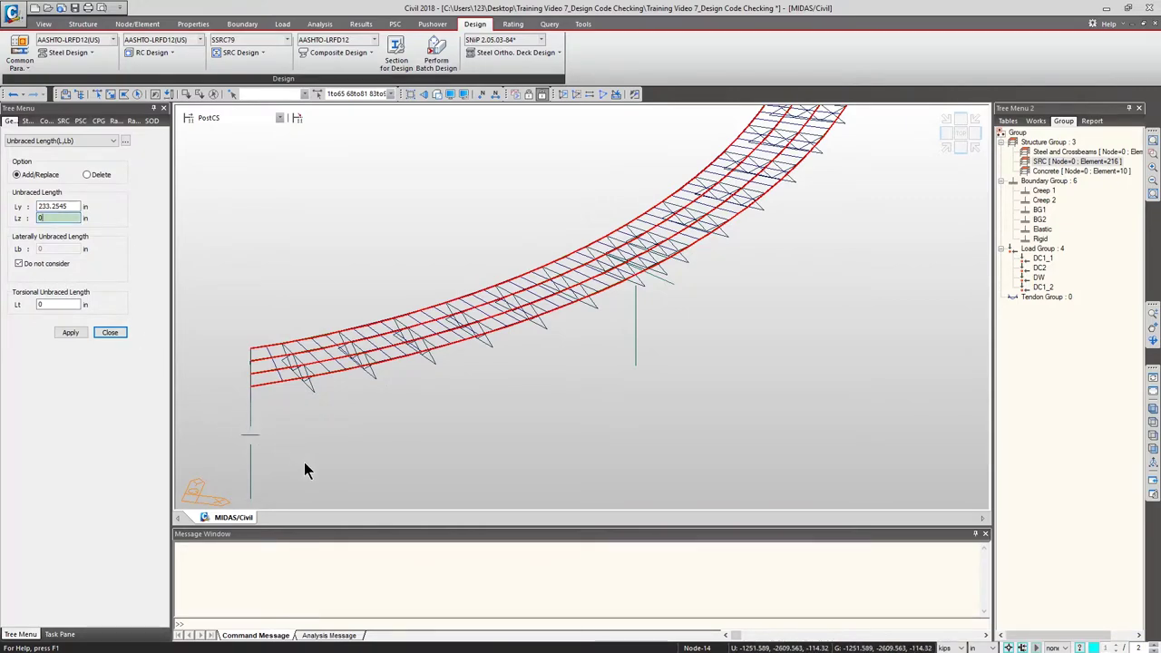
left_click(314, 392)
left_click(380, 385)
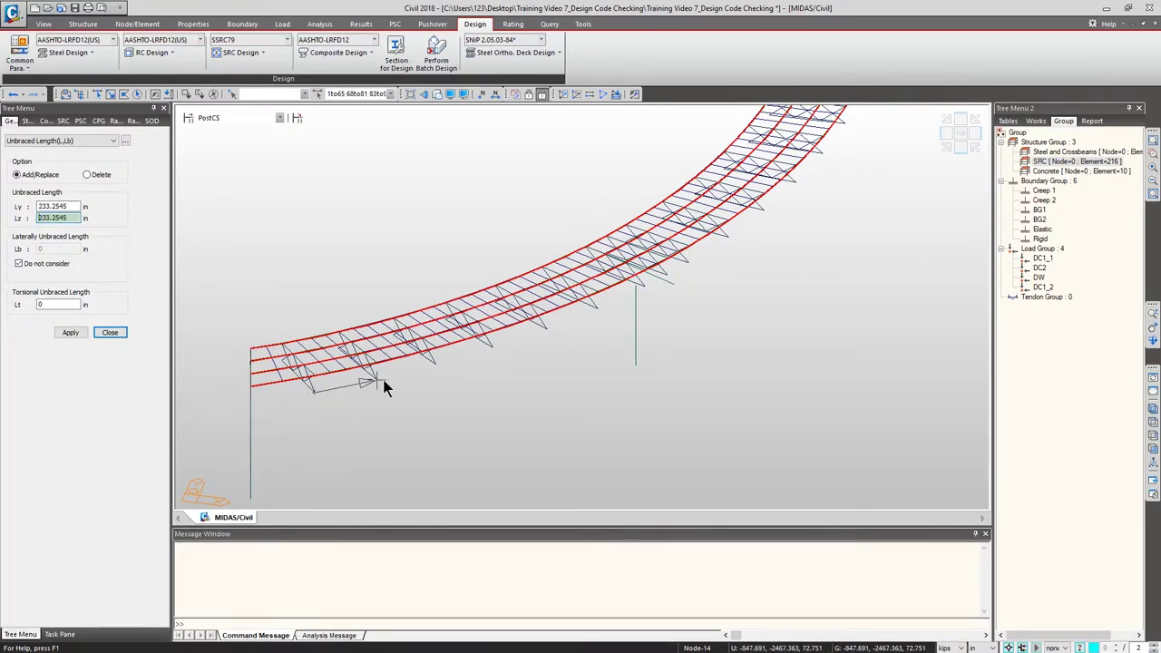
left_click(81, 333)
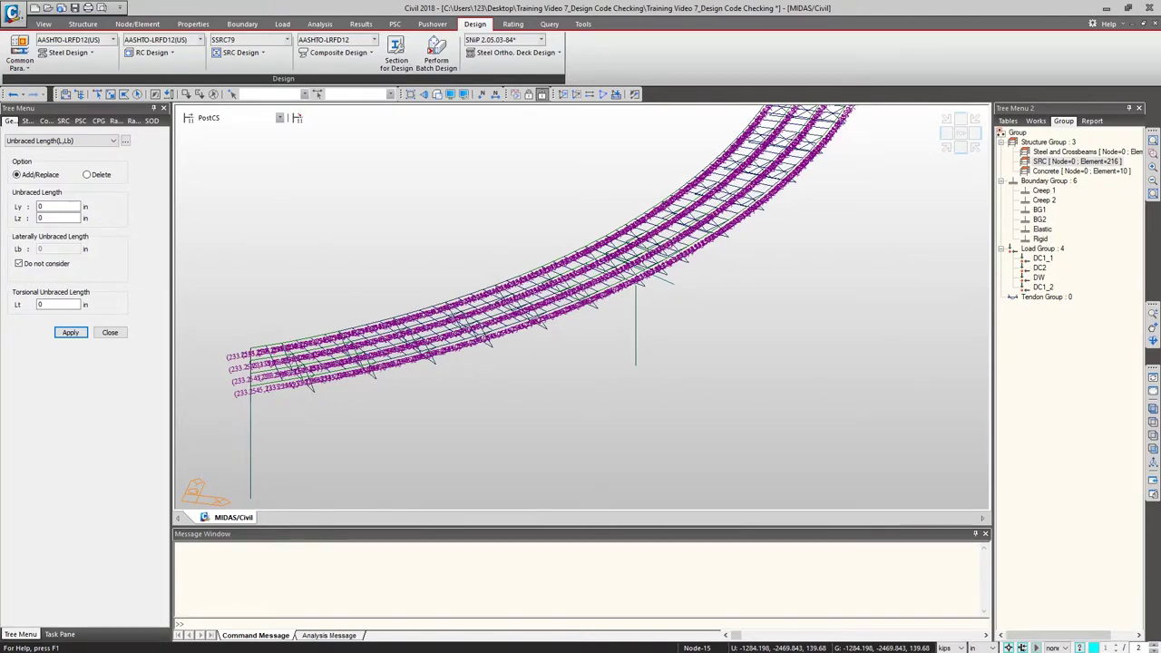
Review the unbraced length table of the girder elements, close it and finish the unbraced length definition.
left_click(126, 140)
scroll(606, 417, "up", 20)
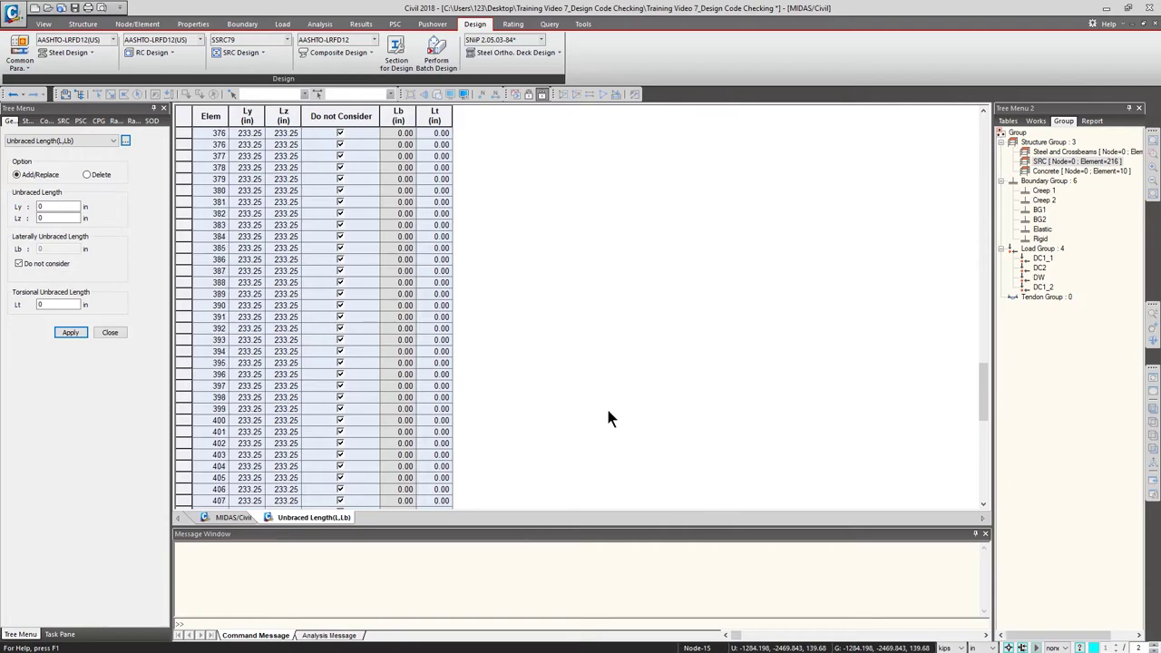
right_click(297, 519)
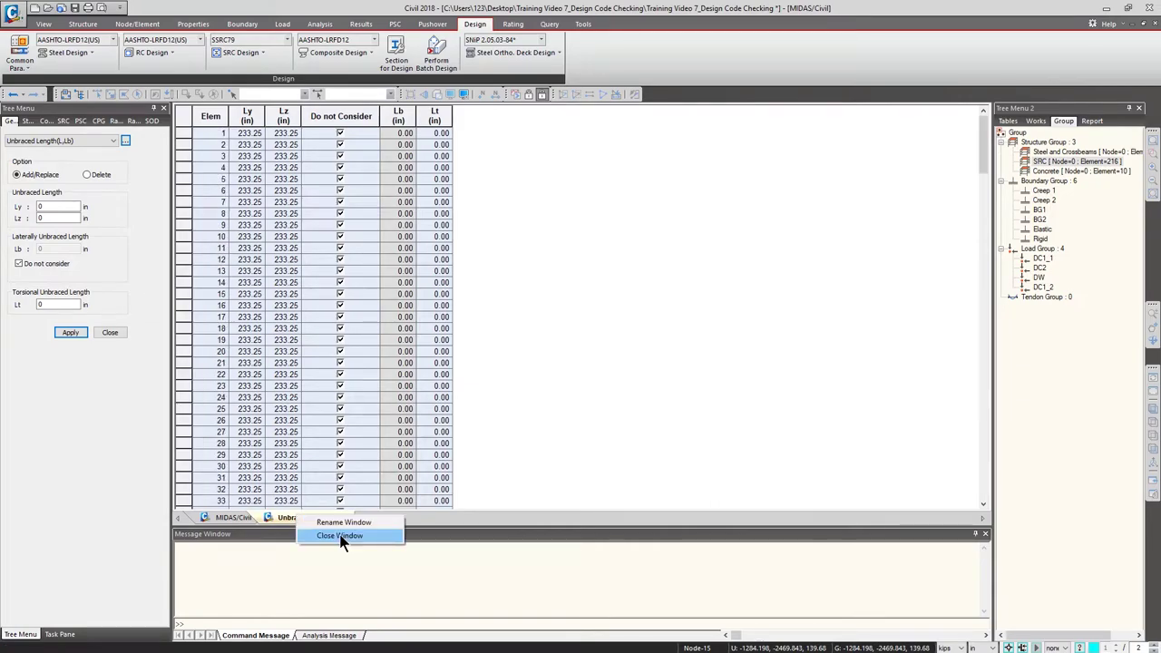
left_click(341, 536)
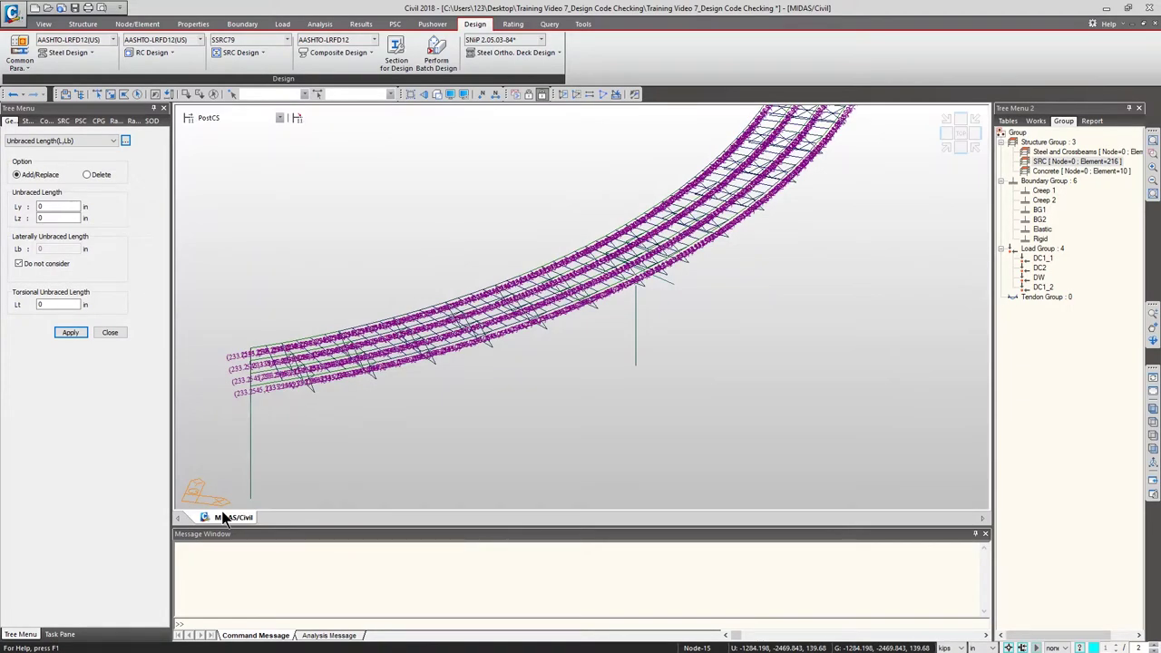
left_click(124, 334)
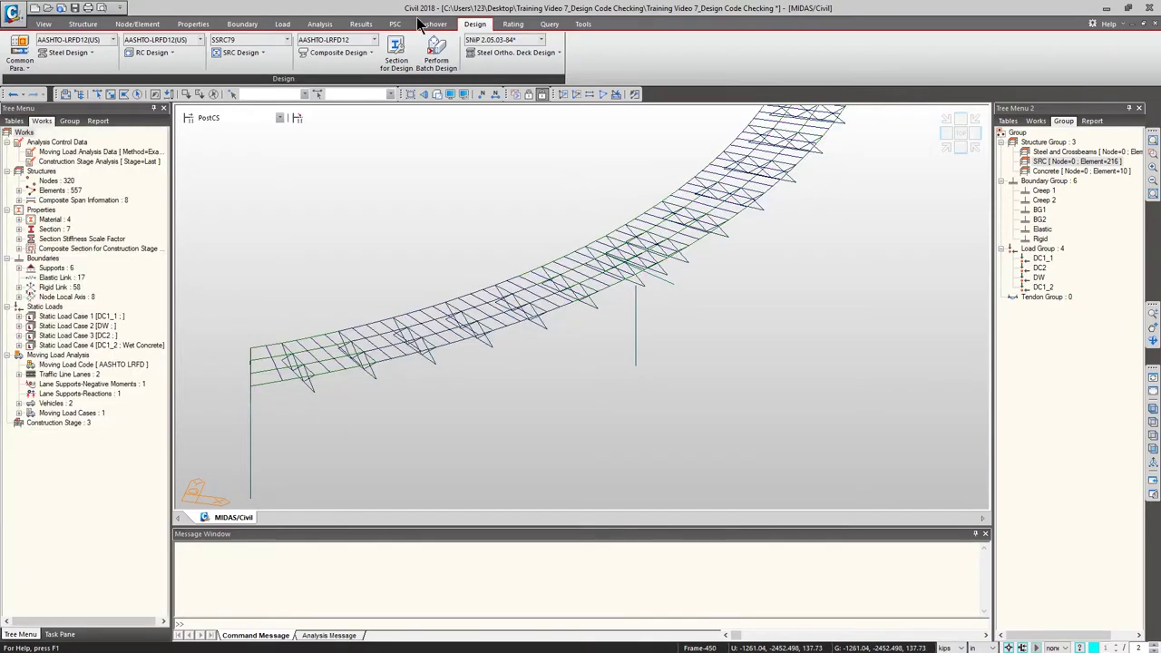
Assign the composite design check position I & J to all elements of the SRC structure group.
left_click(366, 53)
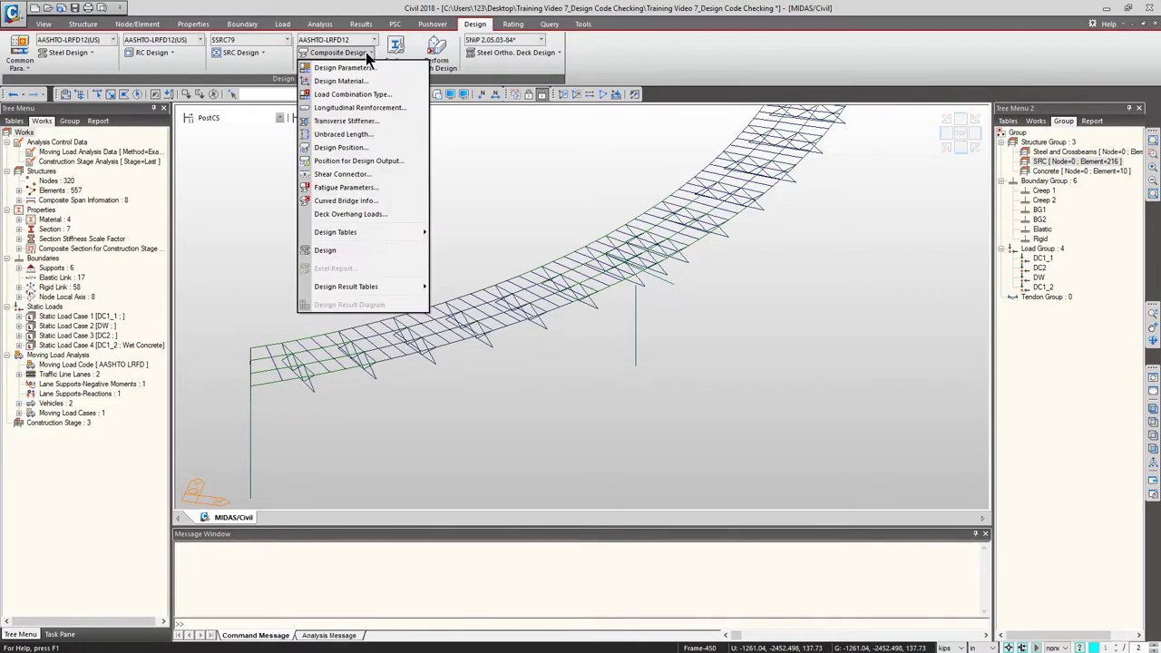
left_click(342, 148)
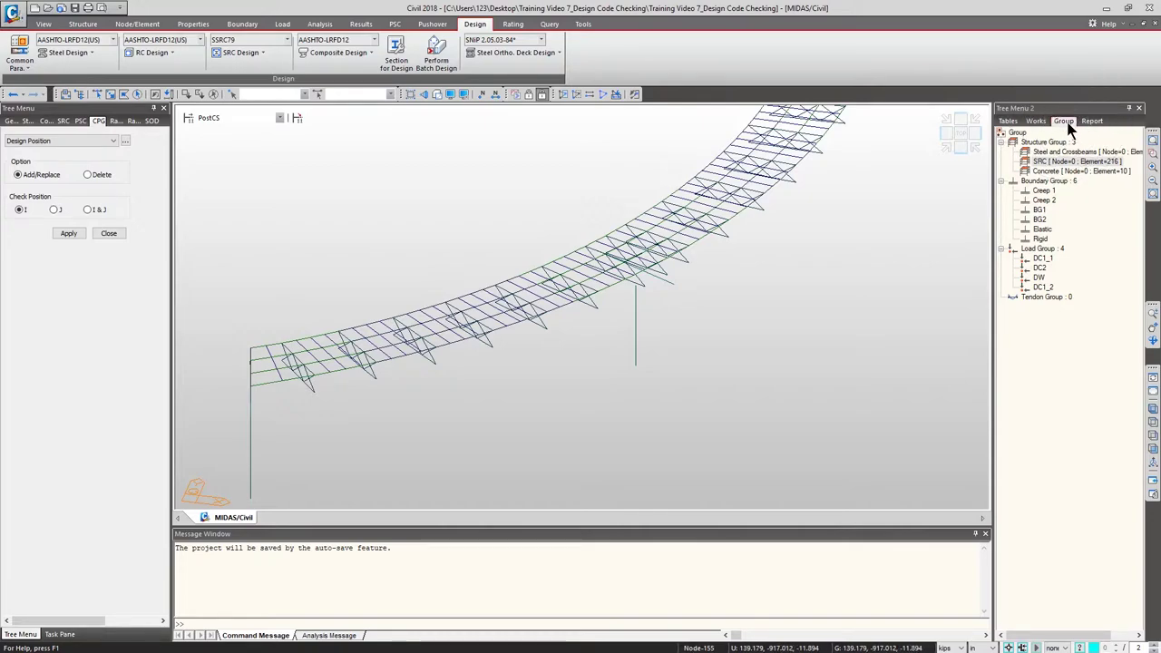
double_click(1063, 161)
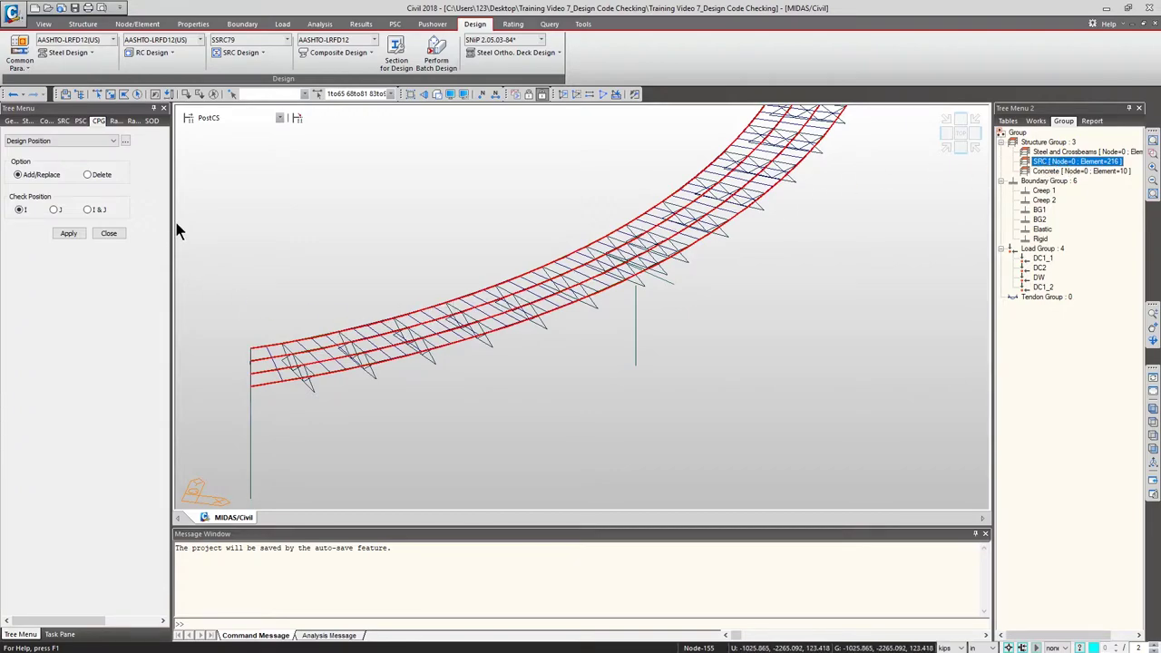
left_click(41, 175)
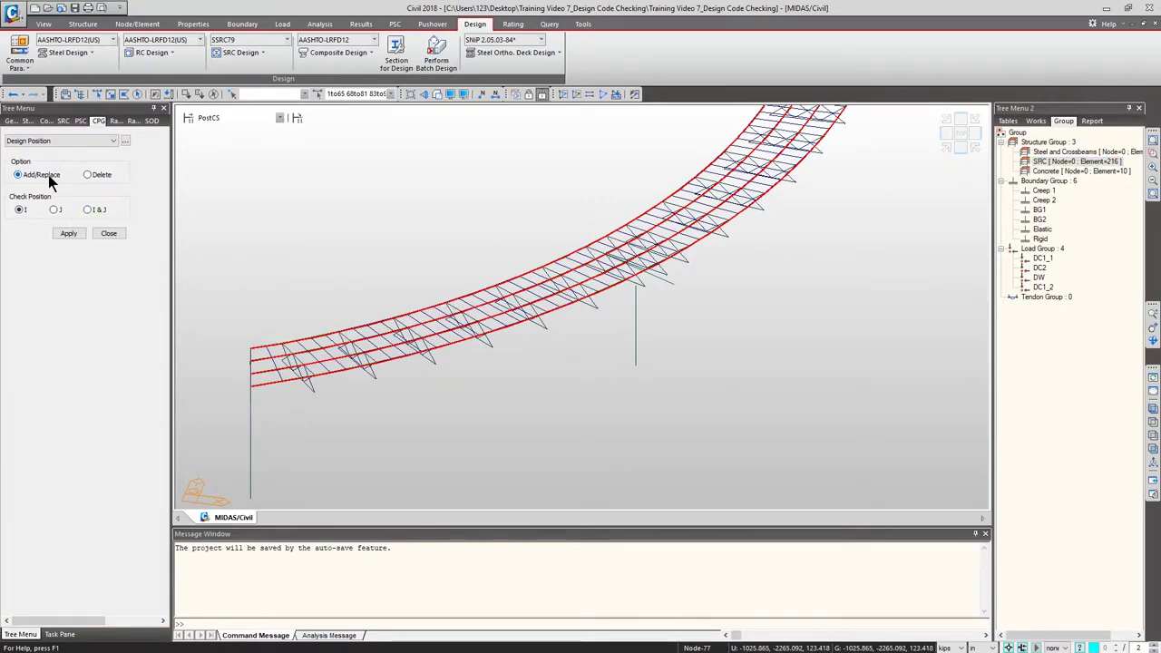
left_click(88, 210)
left_click(69, 235)
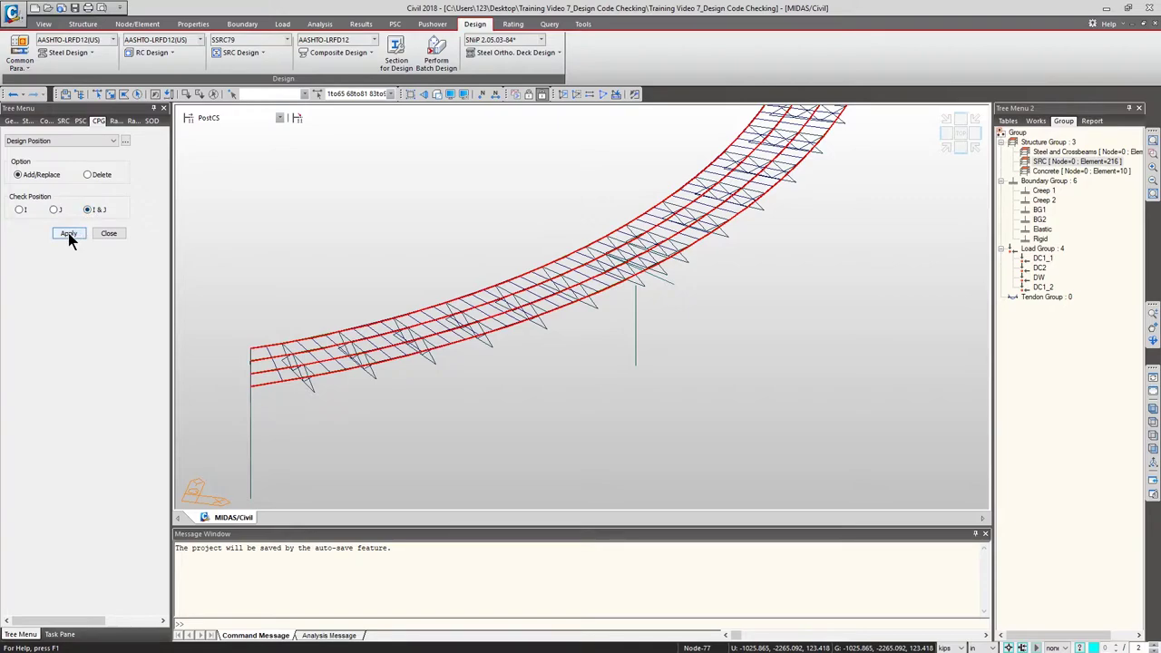
Check the design position table of the girder elements and close it.
left_click(126, 142)
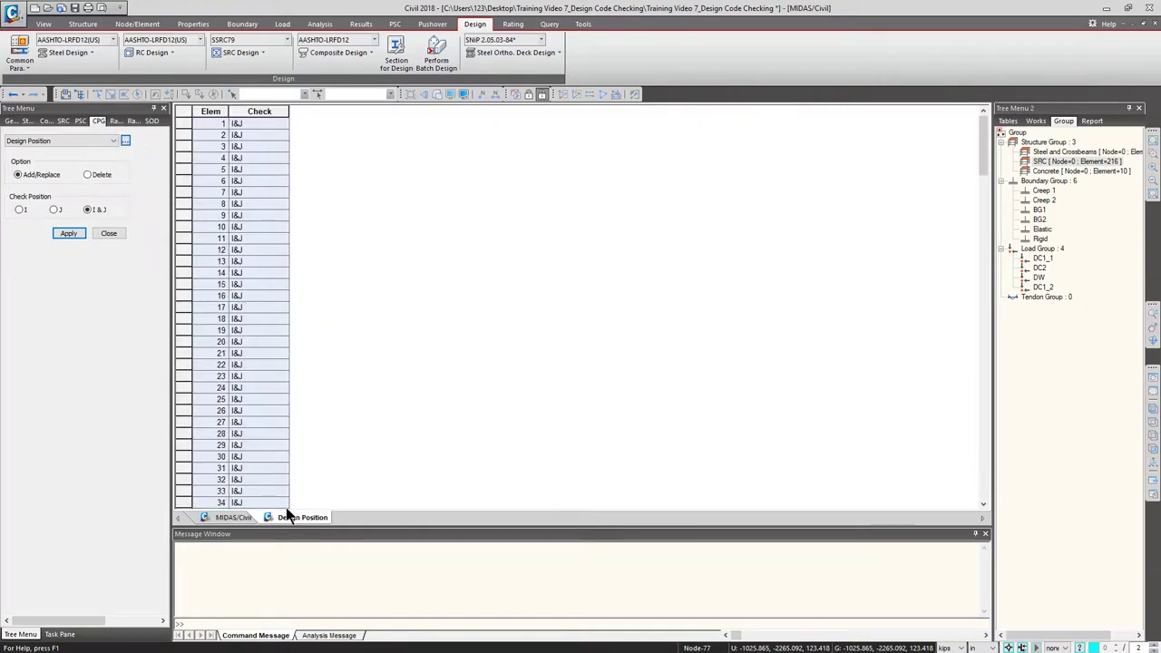
right_click(292, 518)
left_click(335, 540)
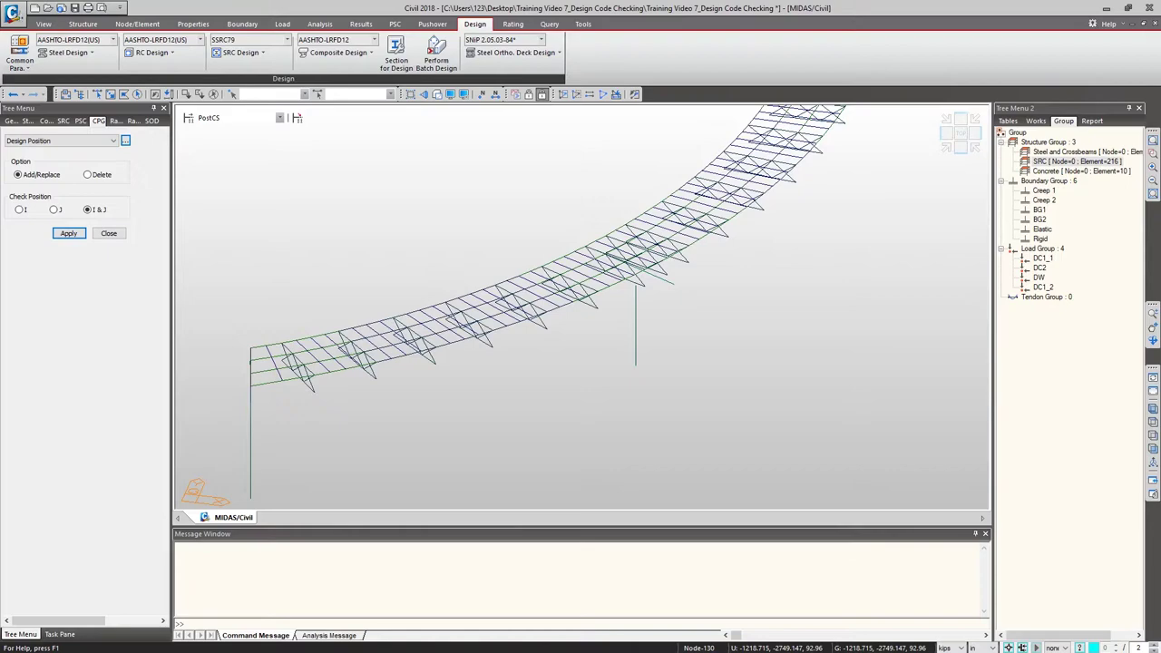
Review the composite design shear connector settings and the fatigue parameter table of the girder elements.
left_click(337, 51)
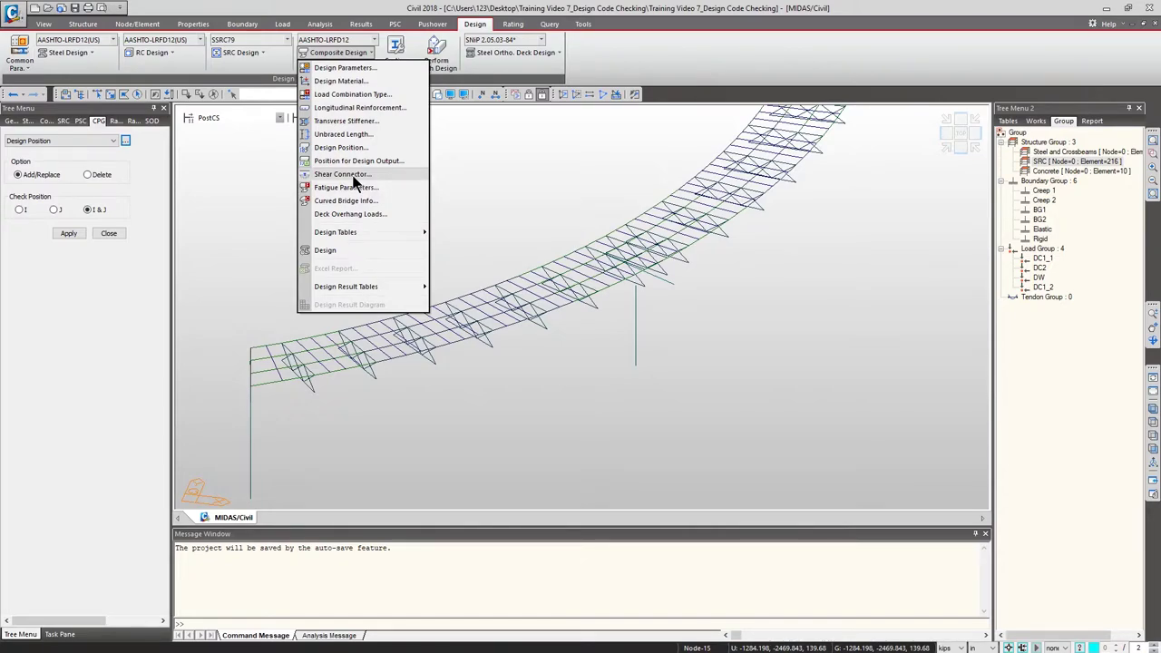
left_click(343, 174)
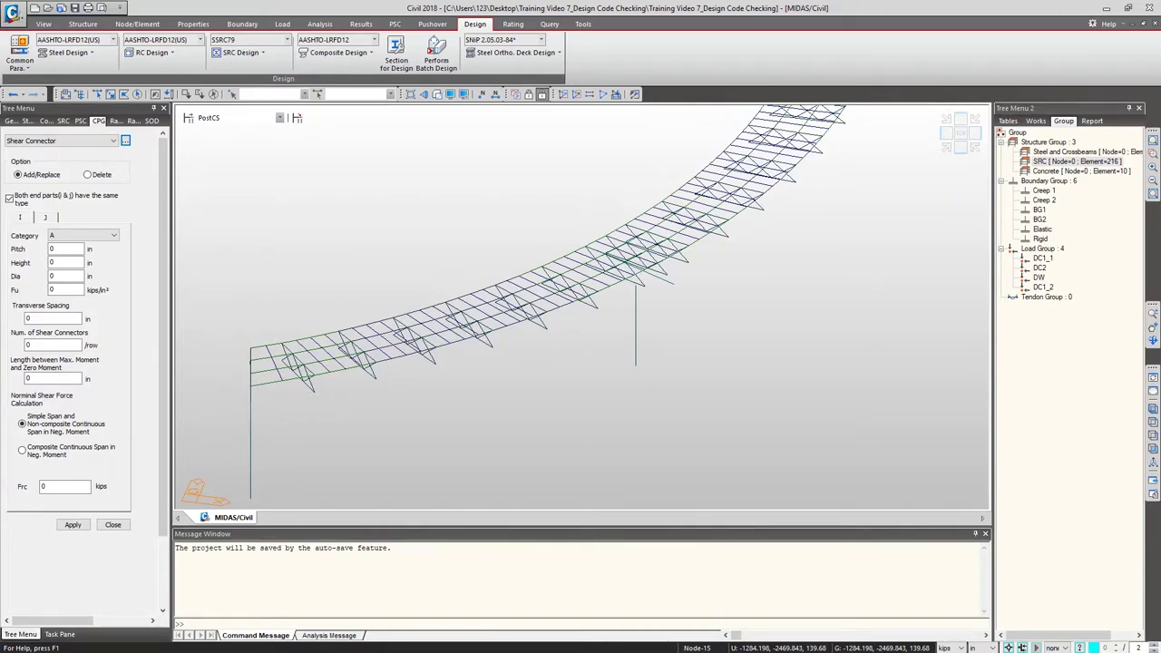
left_click(339, 52)
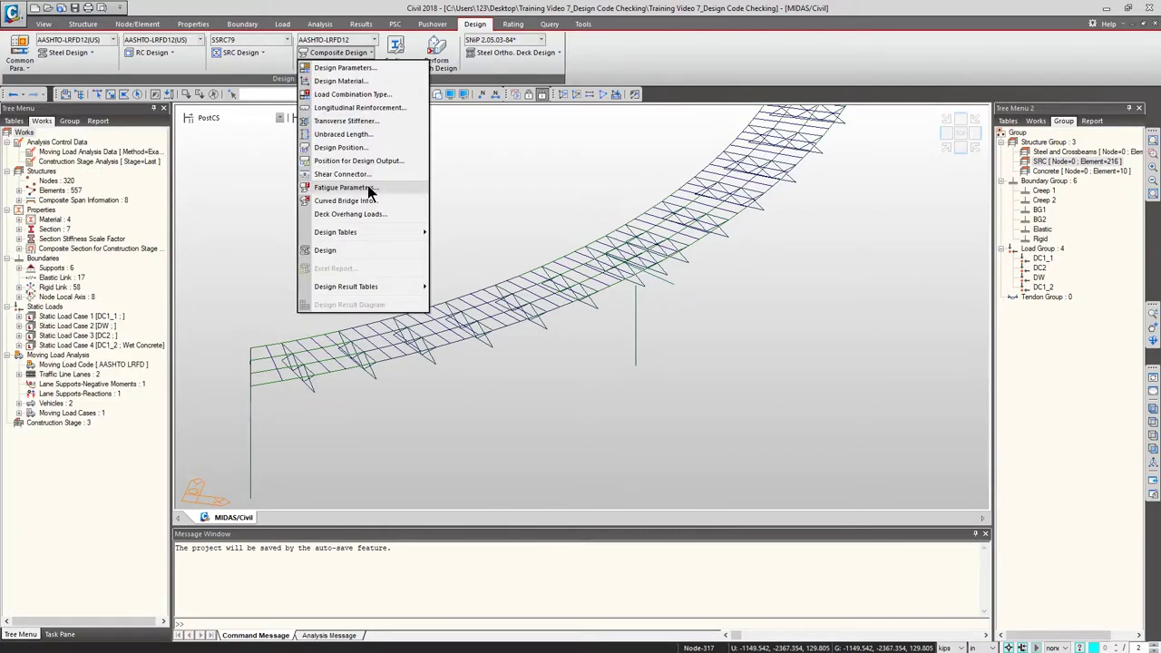
left_click(368, 189)
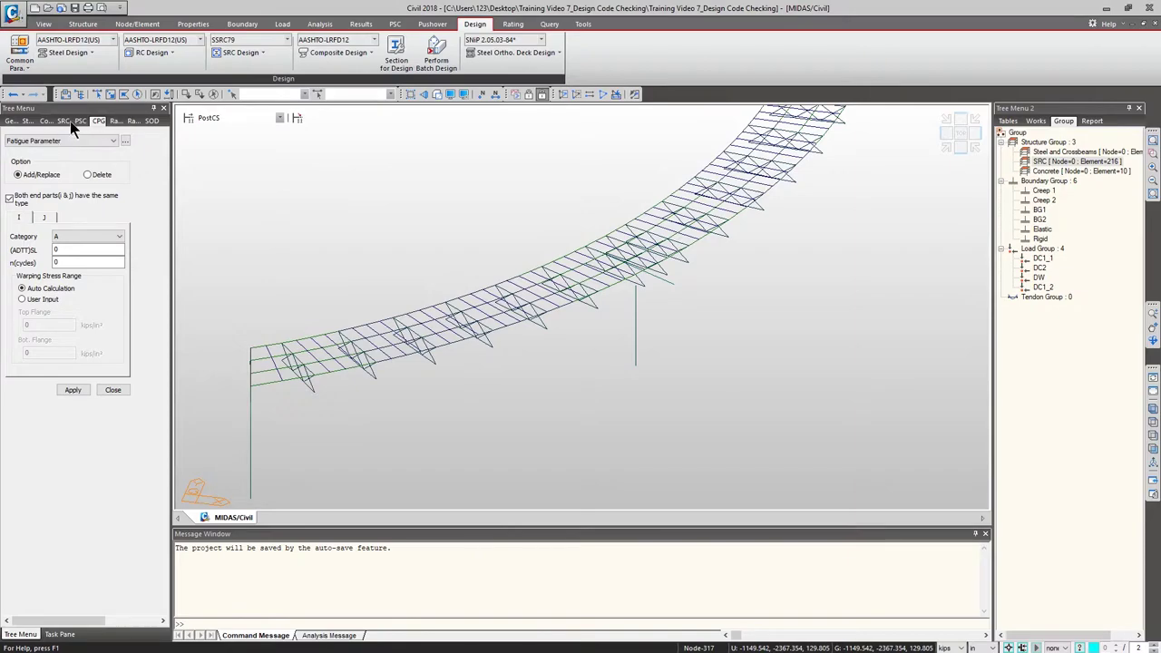
left_click(127, 142)
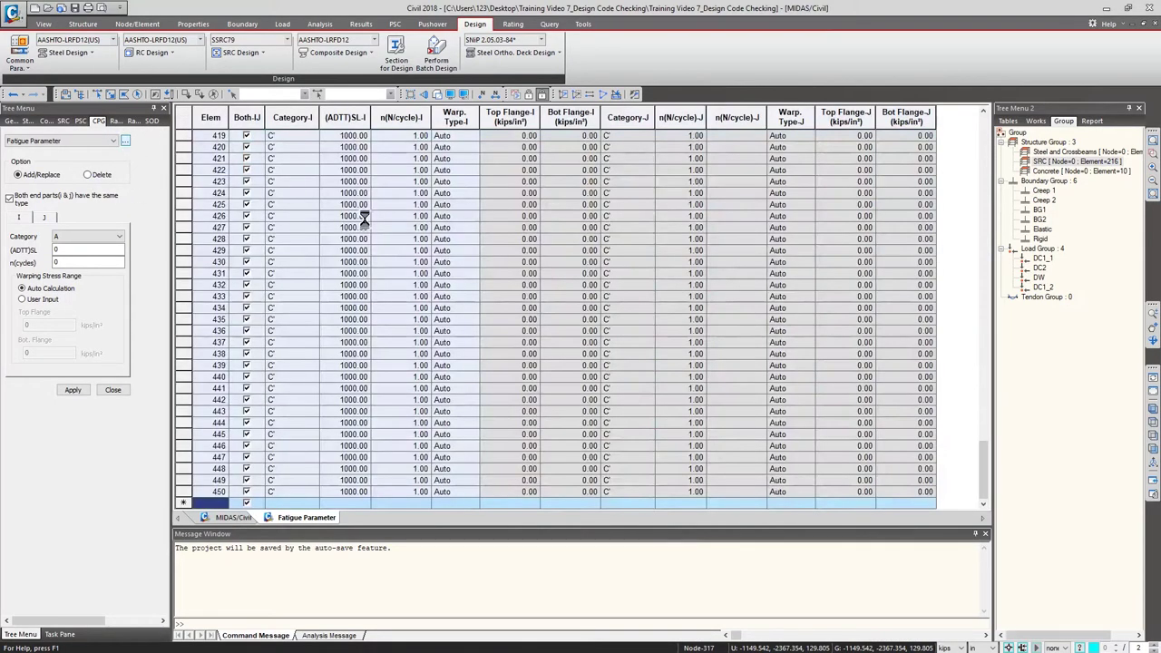
right_click(302, 518)
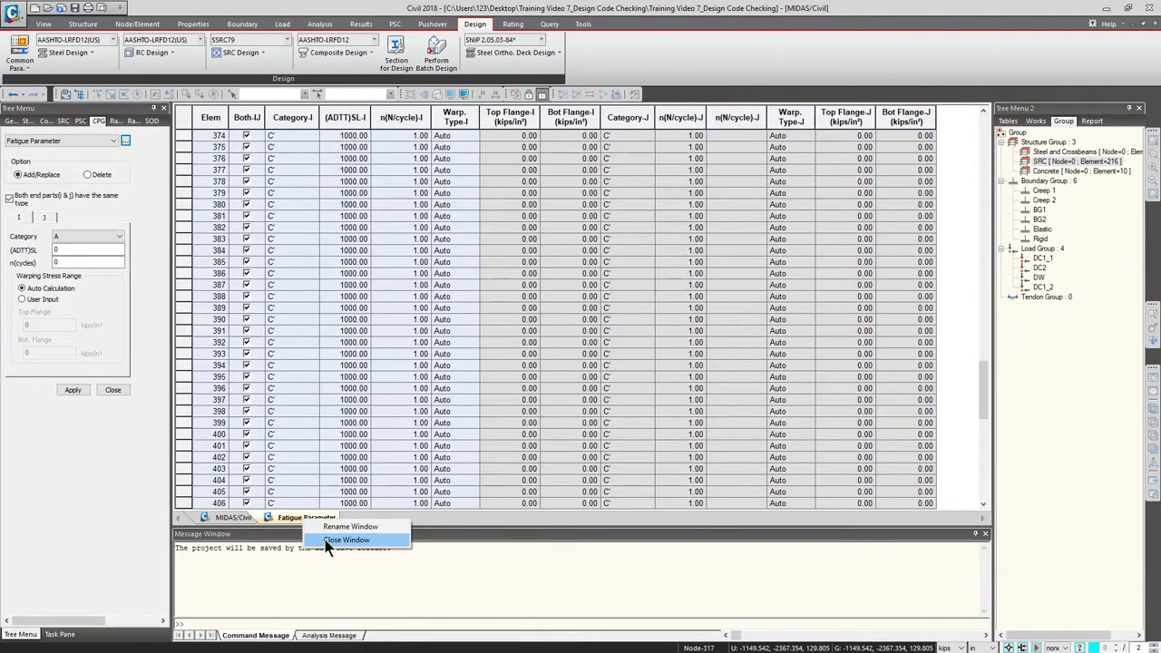
left_click(327, 541)
Run the composite steel girder design for the bridge.
left_click(358, 54)
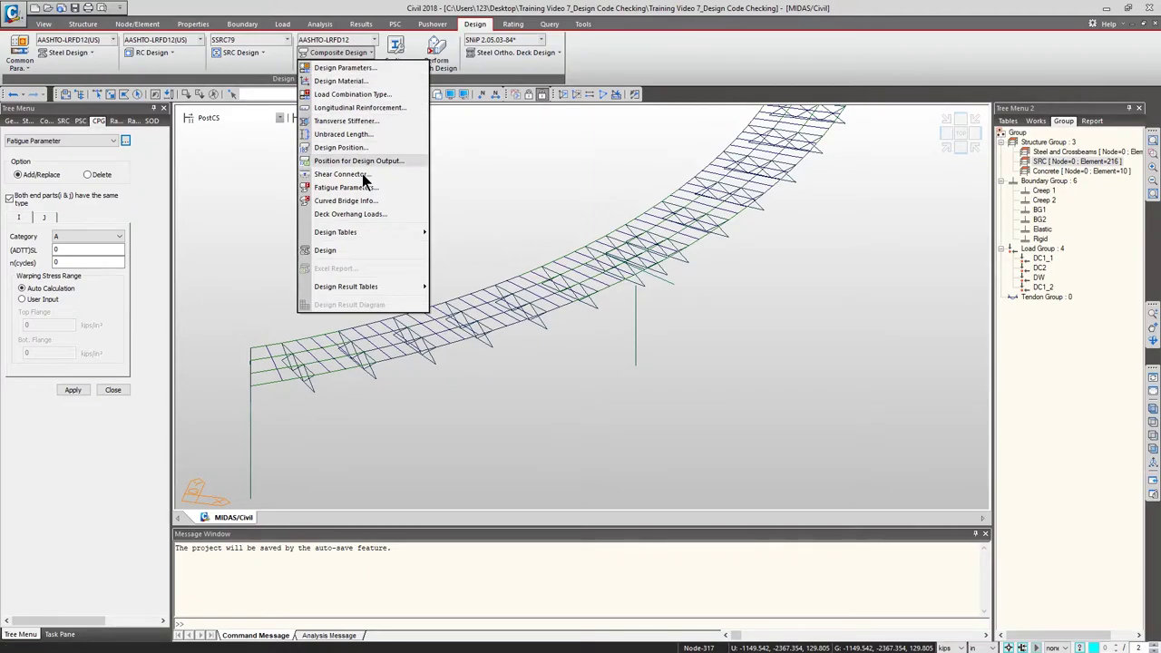
left_click(342, 253)
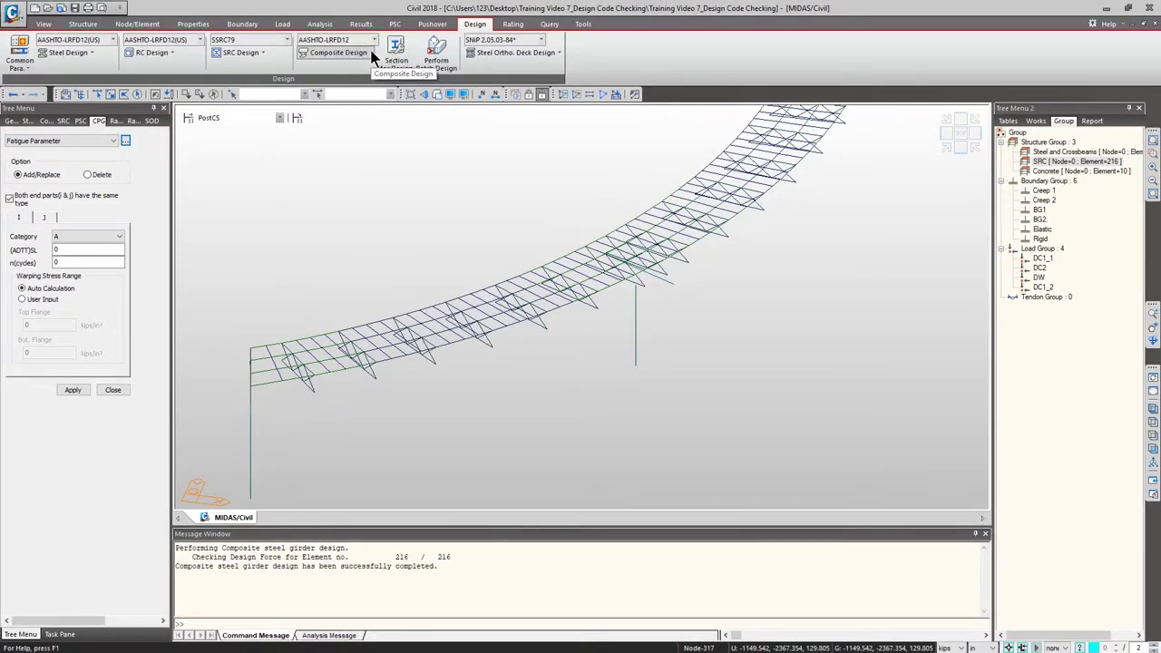
Examine the design result diagrams of span S1-L for positive flexure, negative flexure and shear strength, returning to Strength_Flex(+).
left_click(372, 54)
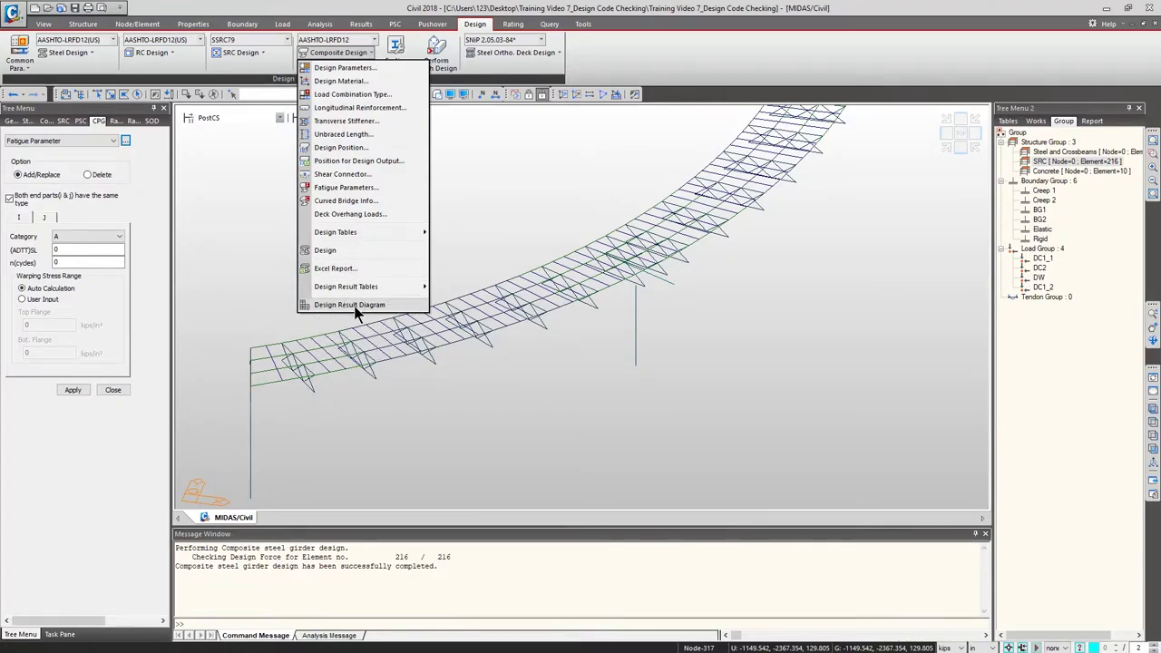
left_click(356, 307)
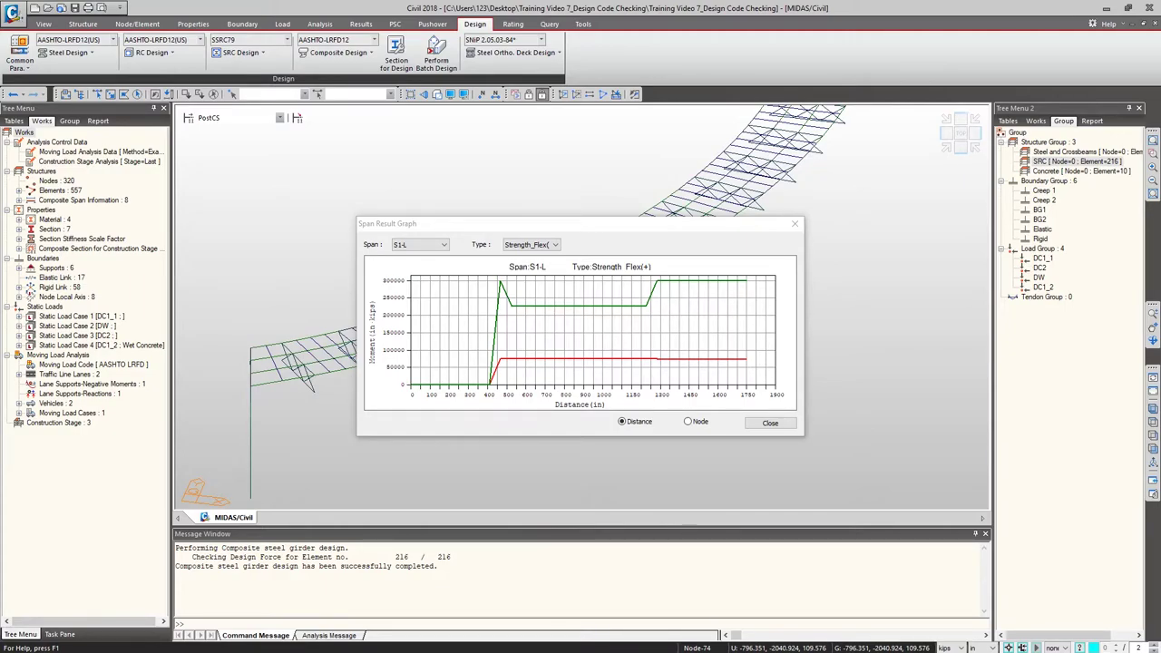
left_click(436, 246)
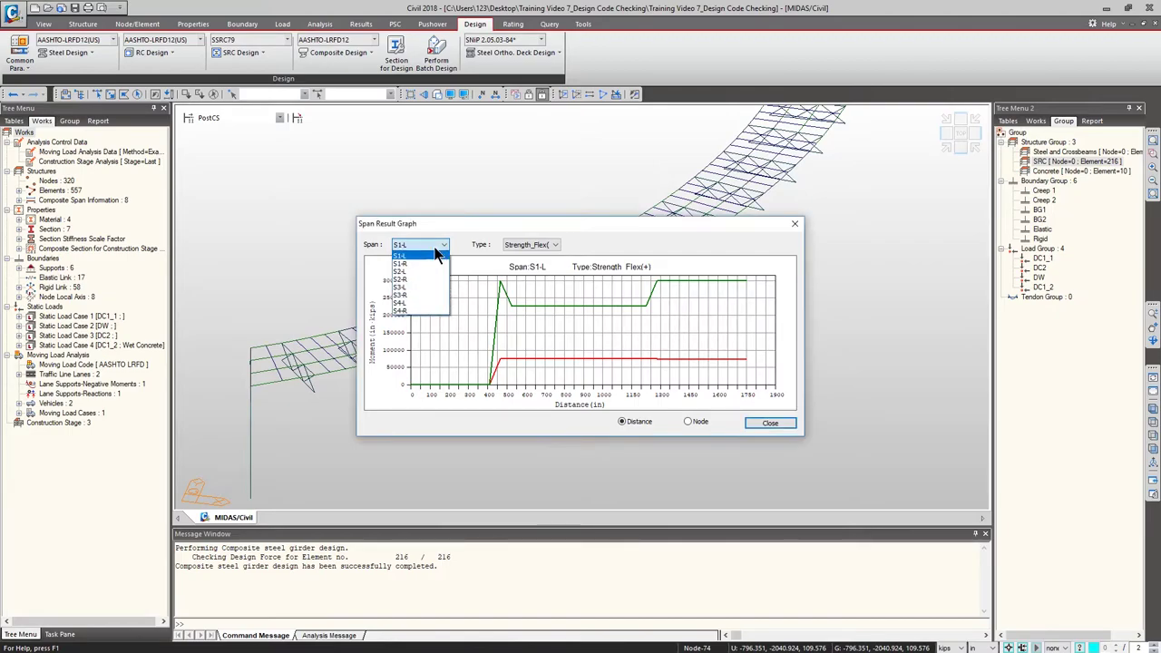
left_click(423, 281)
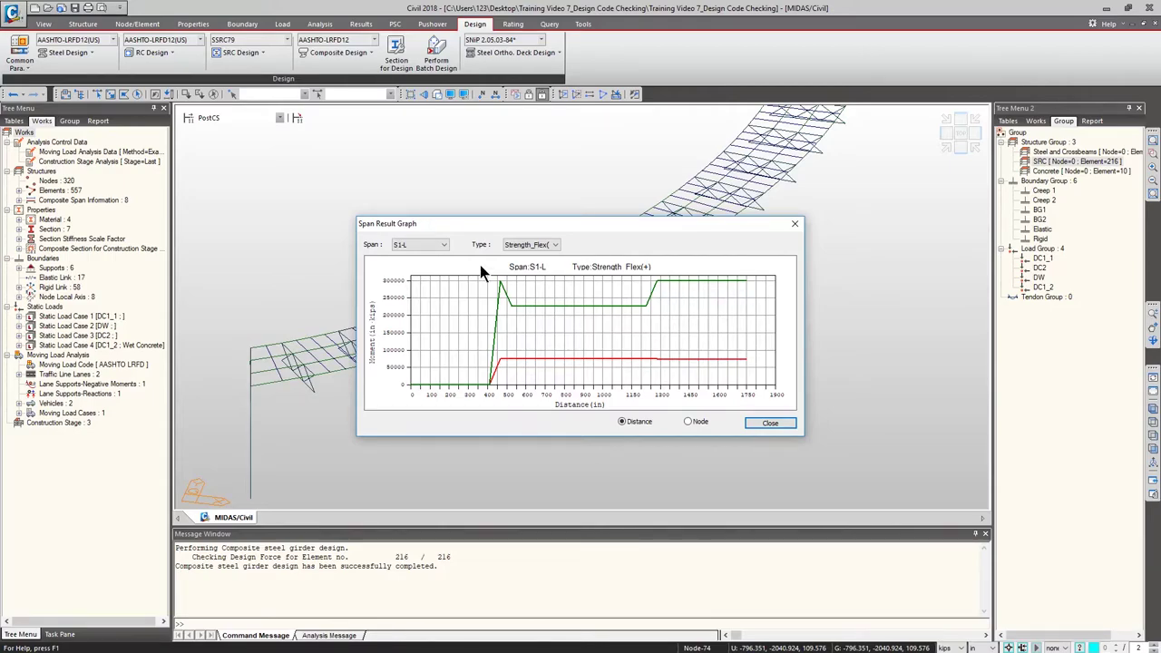
left_click(537, 251)
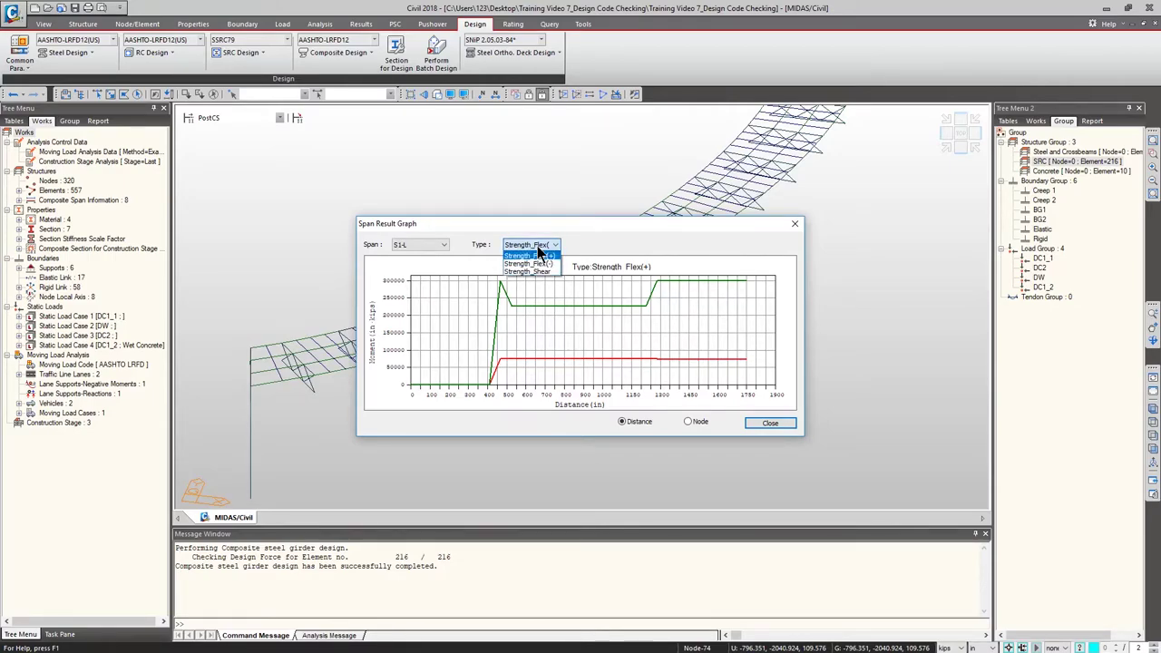
left_click(529, 264)
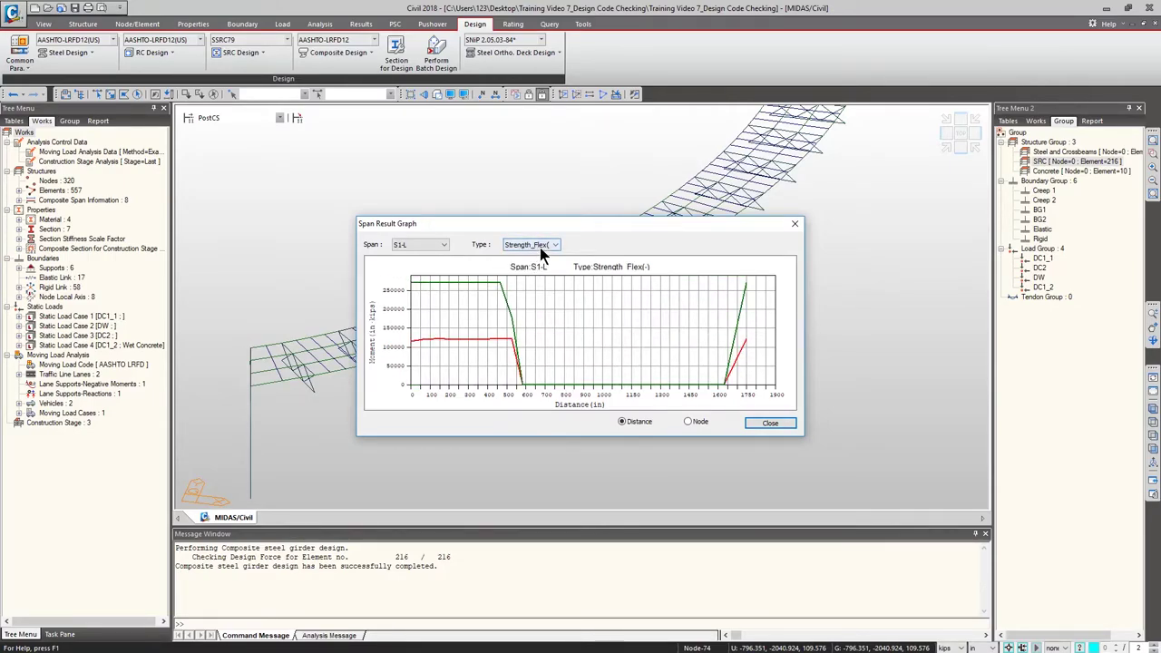
left_click(539, 248)
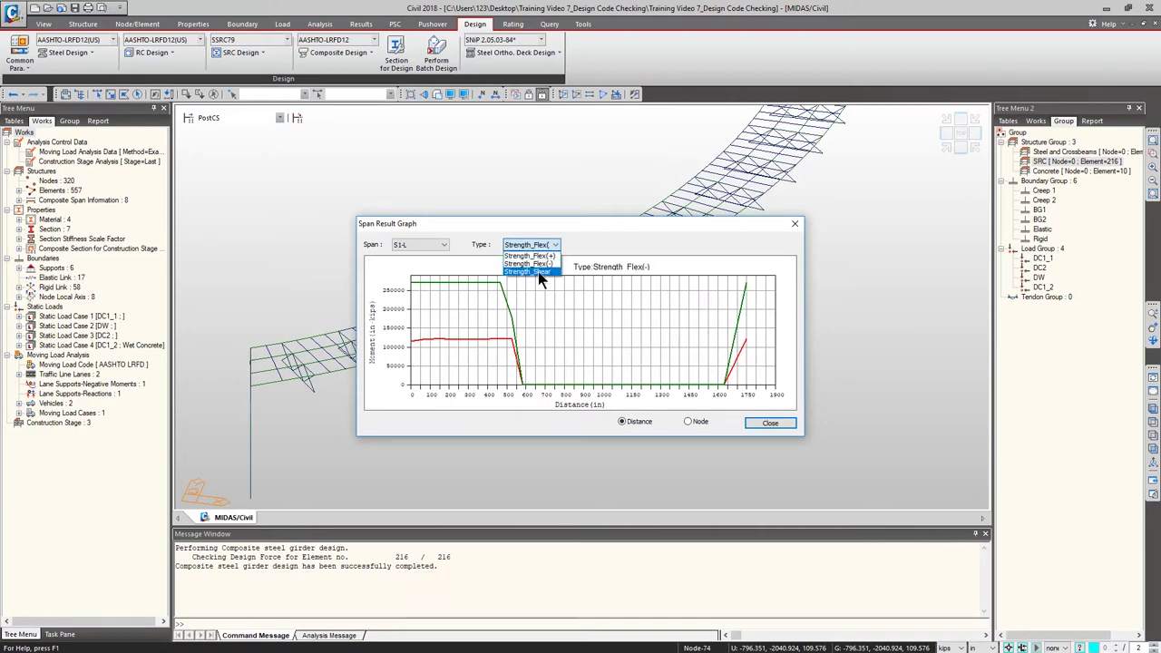
left_click(537, 273)
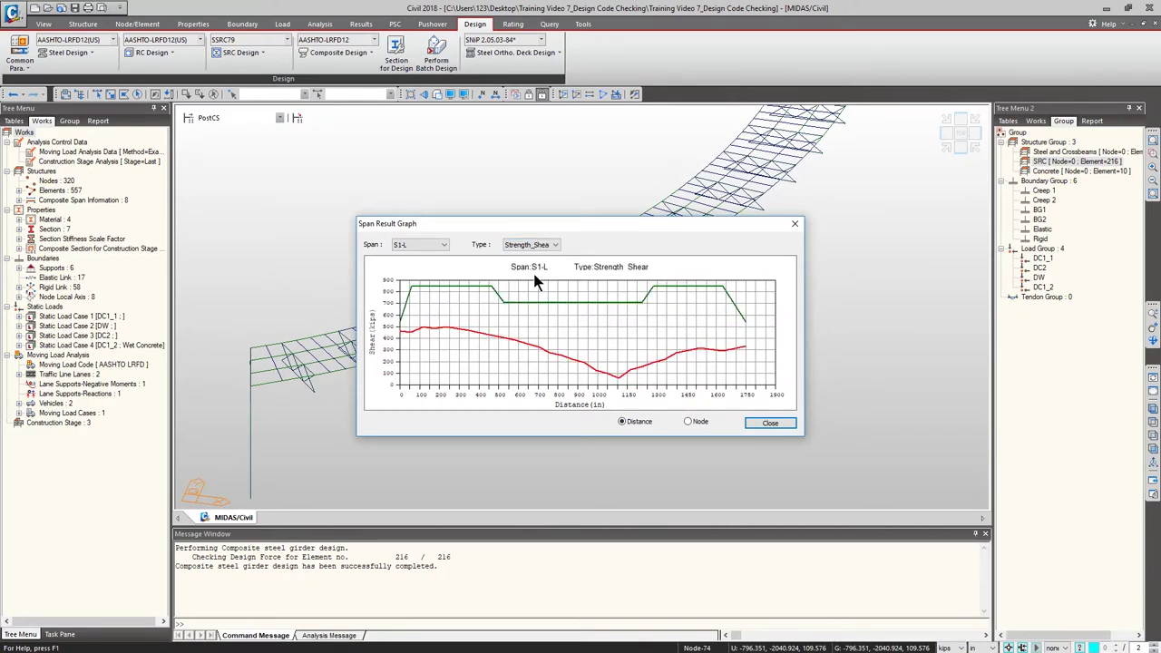
key("Up")
key("Up")
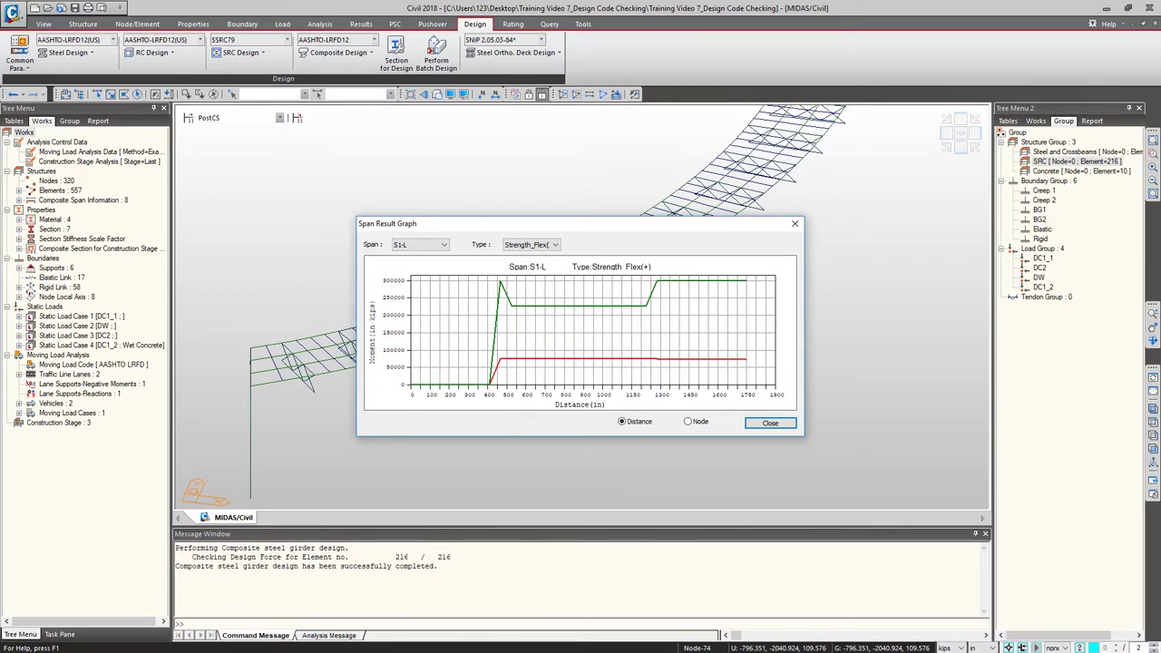
left_click(832, 416)
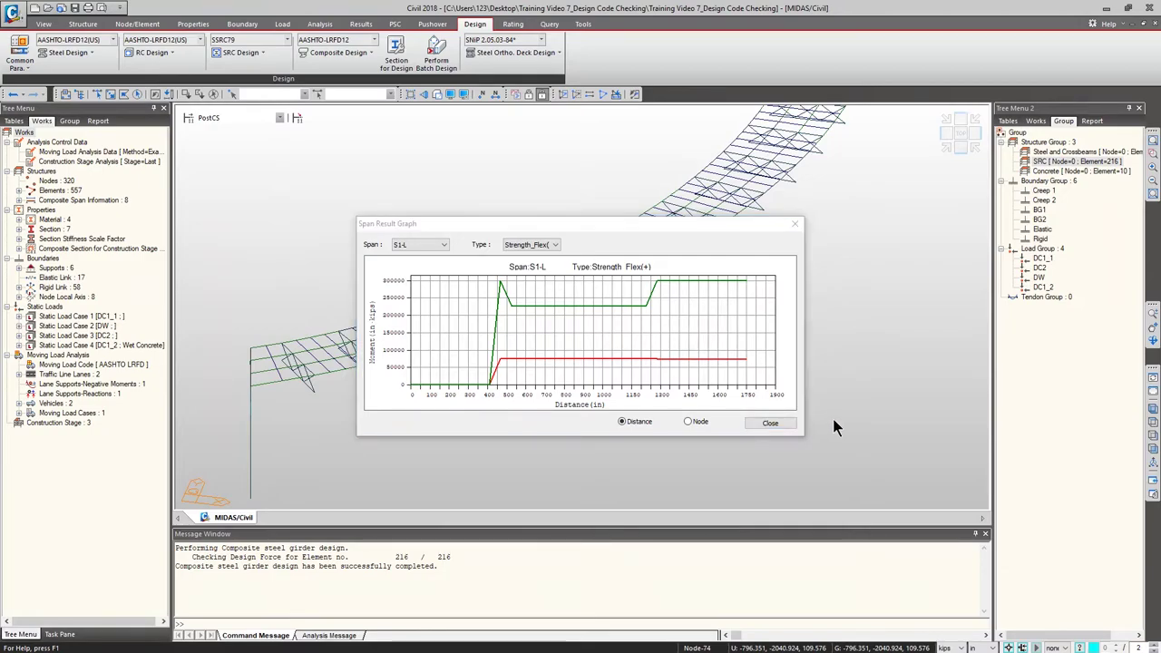
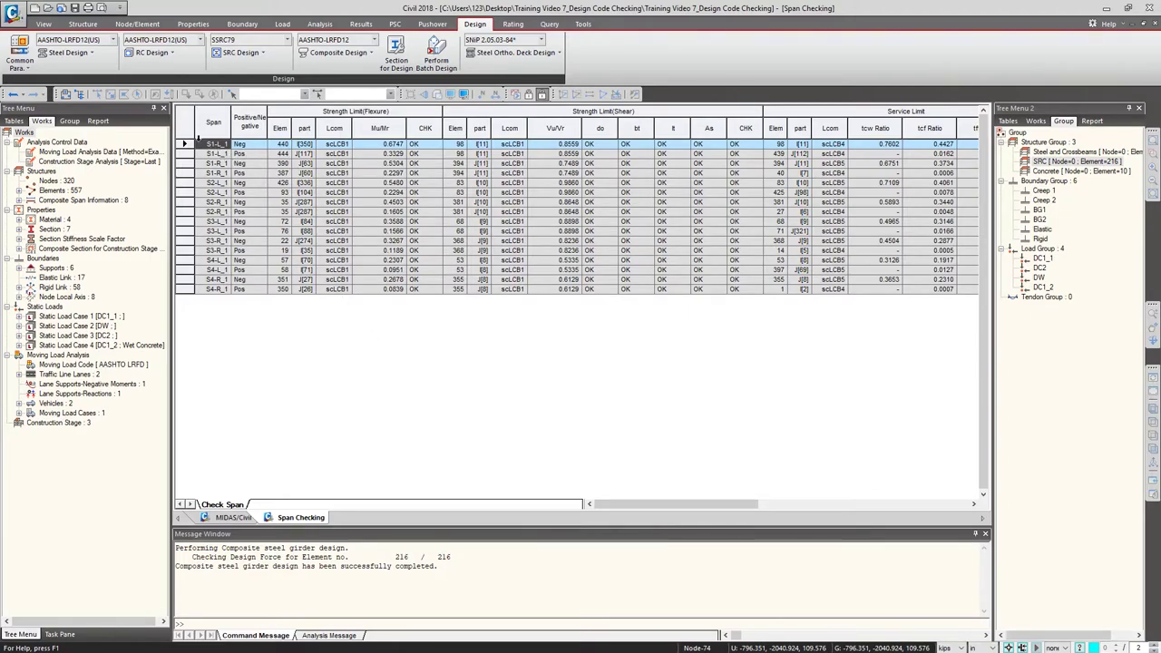
Examine the Span Checking result table across all spans for the strength, service, fatigue and constructability checks.
left_click_drag(186, 143, 186, 289)
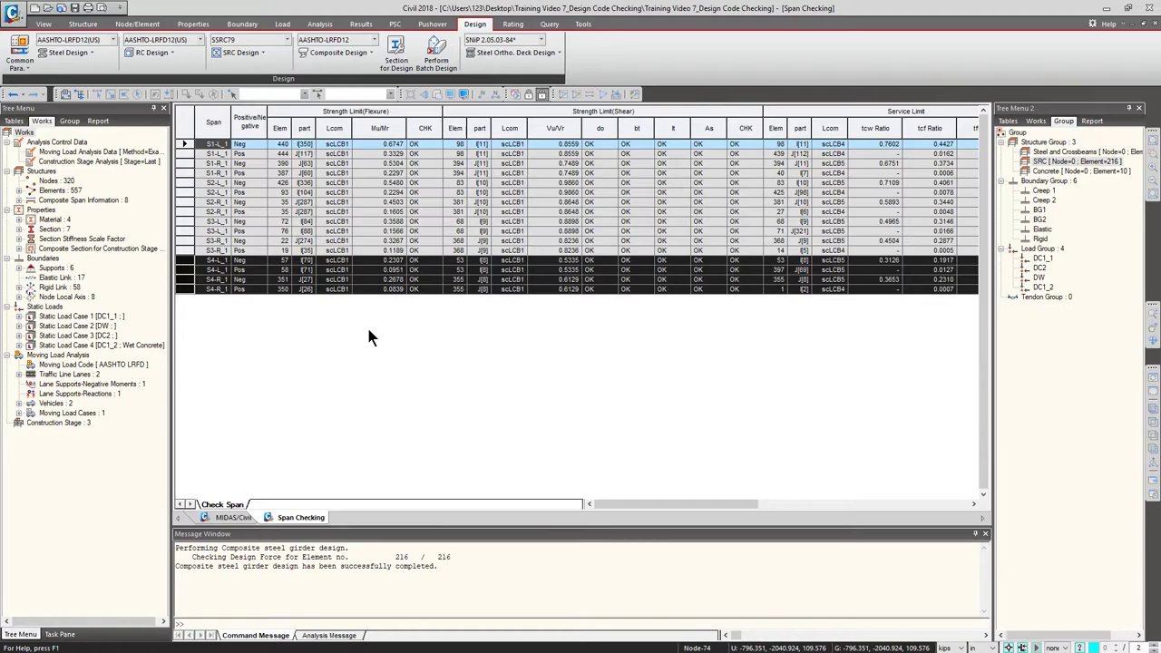
scroll(368, 337, "down", 3, "ctrl")
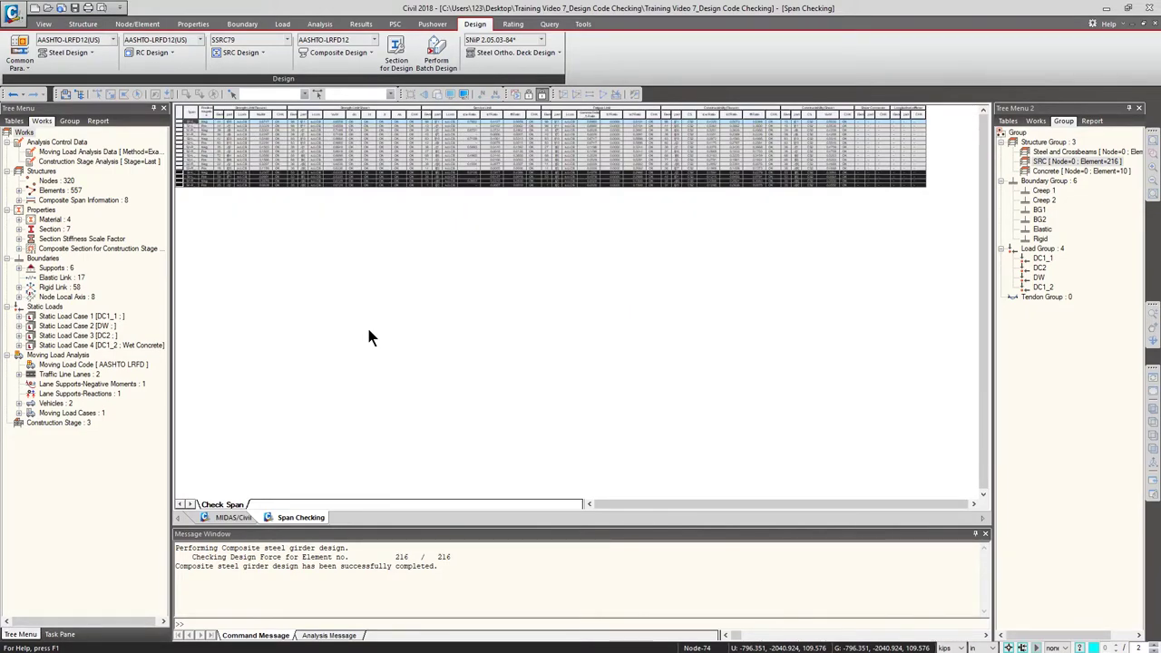
scroll(369, 337, "up", 3, "ctrl")
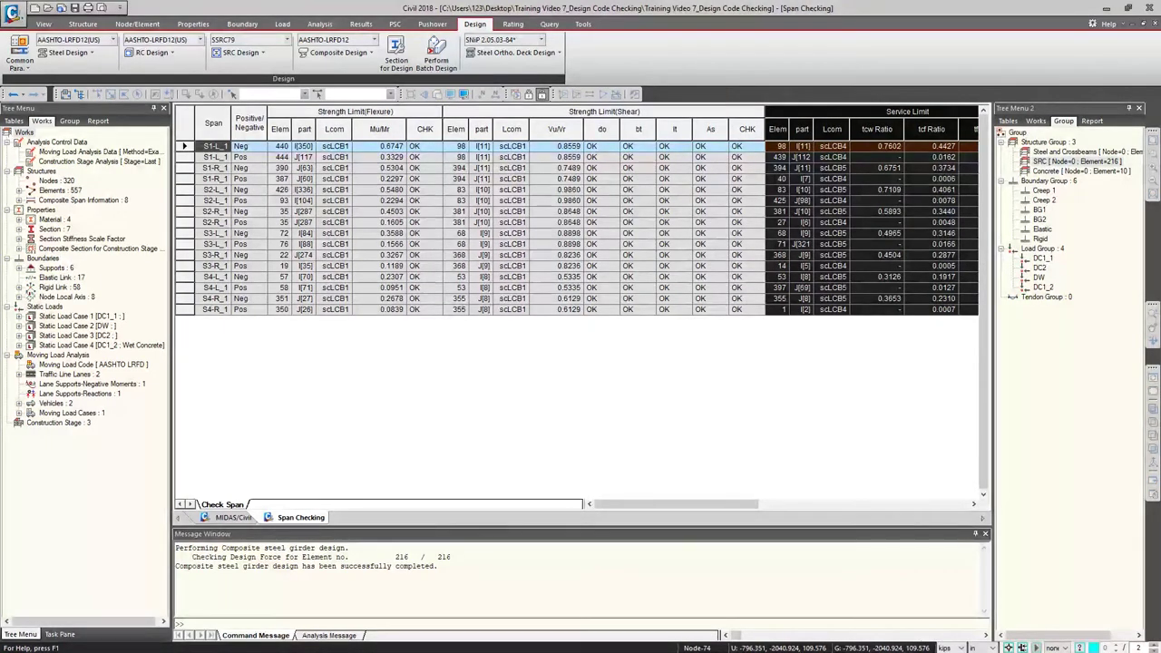
Open the Total Checking design result table without filtering its records and examine the rows marked NG around element 106.
left_click(330, 52)
mouse_move(354, 287)
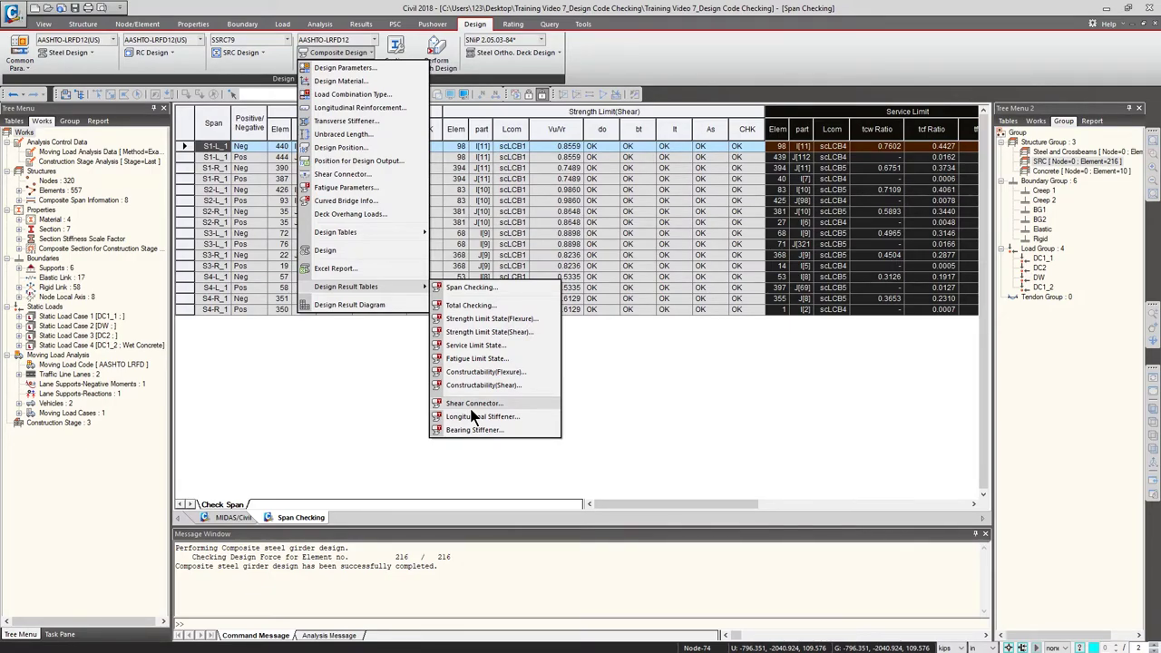
left_click(499, 306)
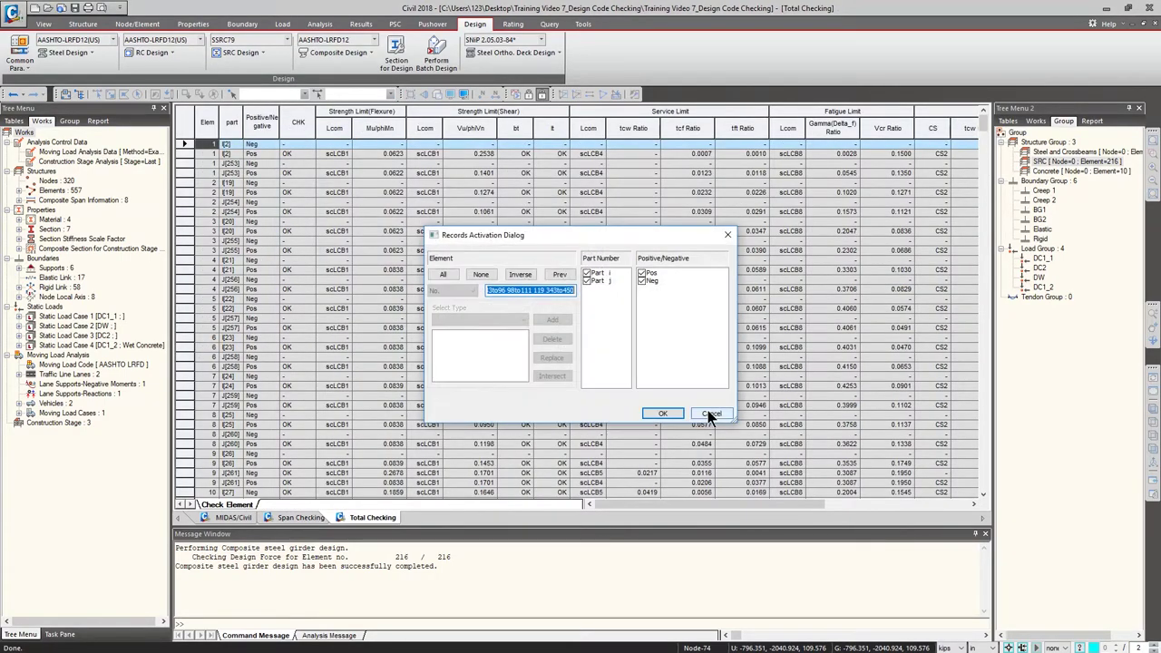
left_click(712, 414)
left_click_drag(982, 143, 979, 294)
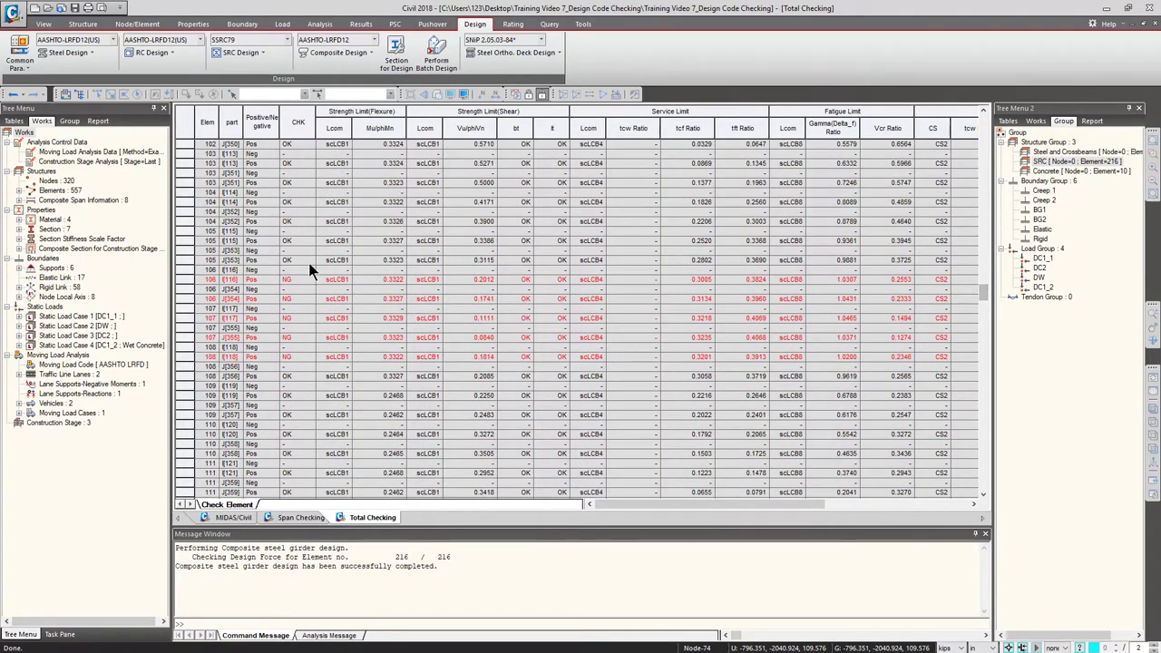
left_click(309, 279)
left_click(185, 297)
scroll(187, 272, "down", 2)
left_click(187, 231)
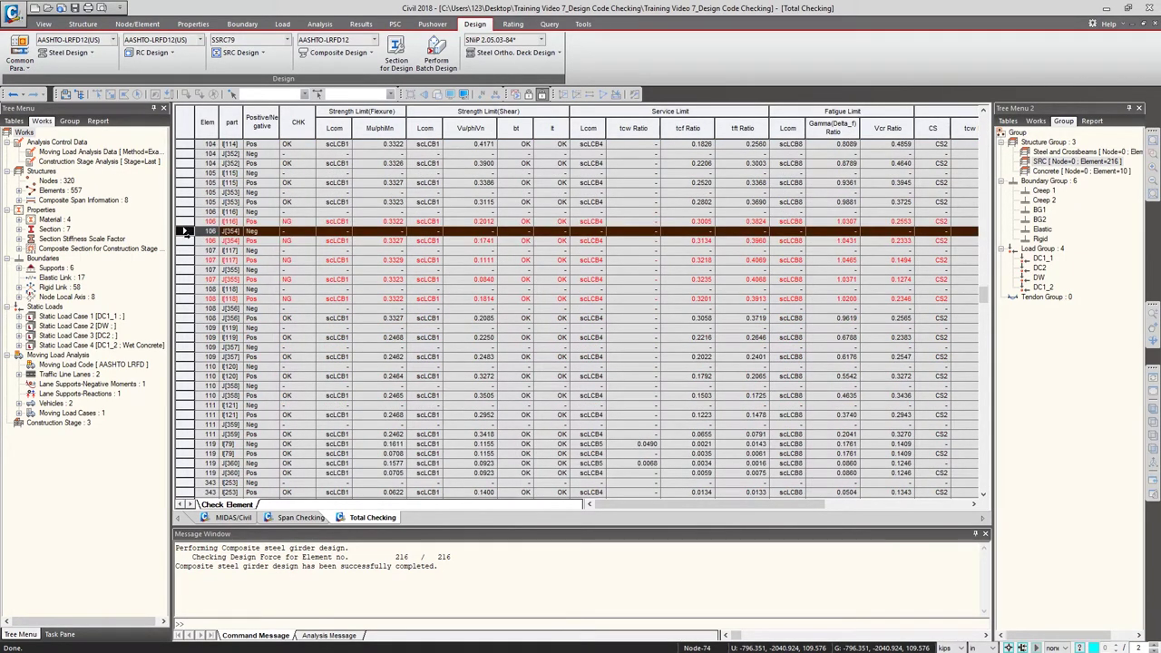
Sort the Total Checking table ascending by CHK ahead of Elem, part and Positive/Negative, and review the grouped NG rows.
right_click(374, 218)
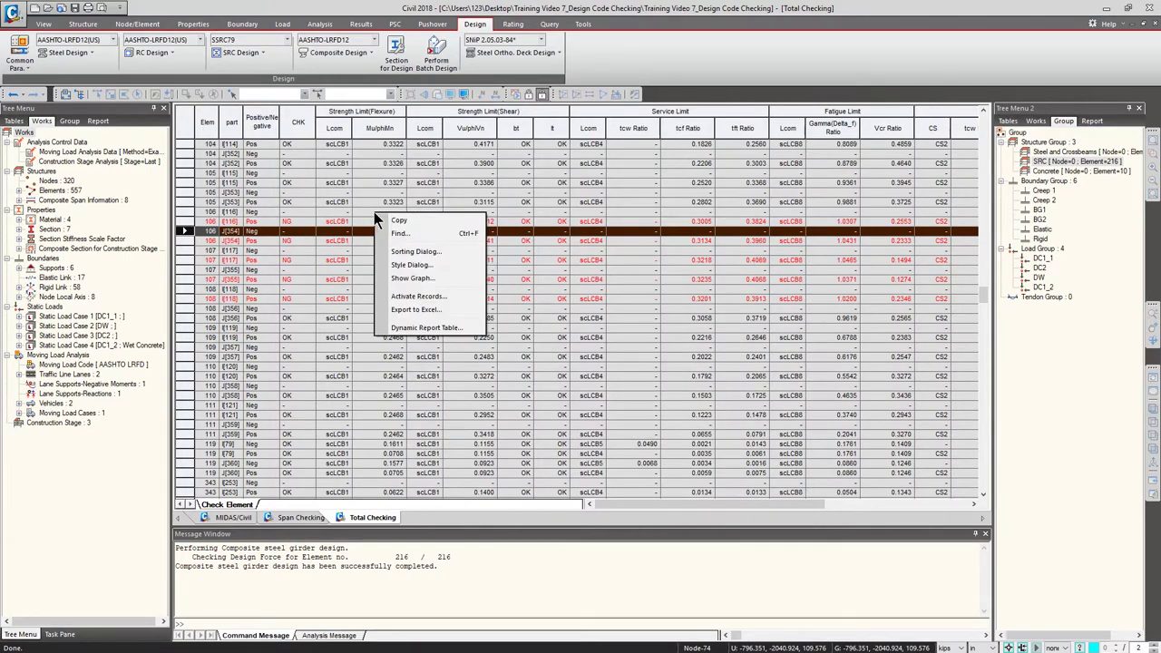
left_click(428, 253)
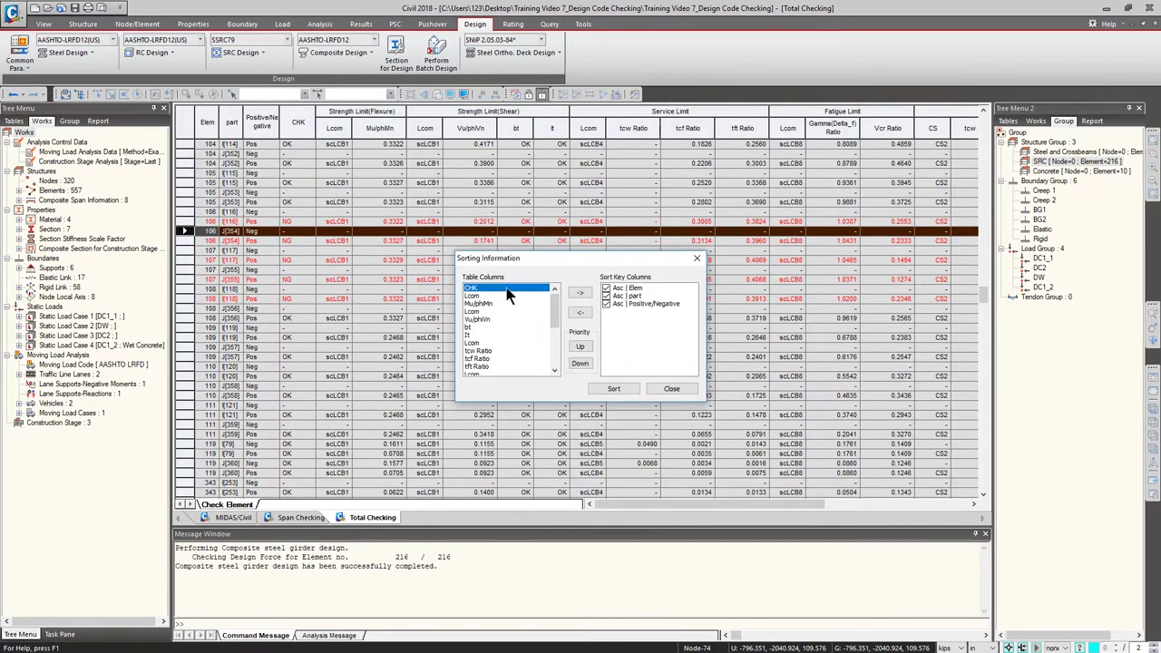
left_click(586, 292)
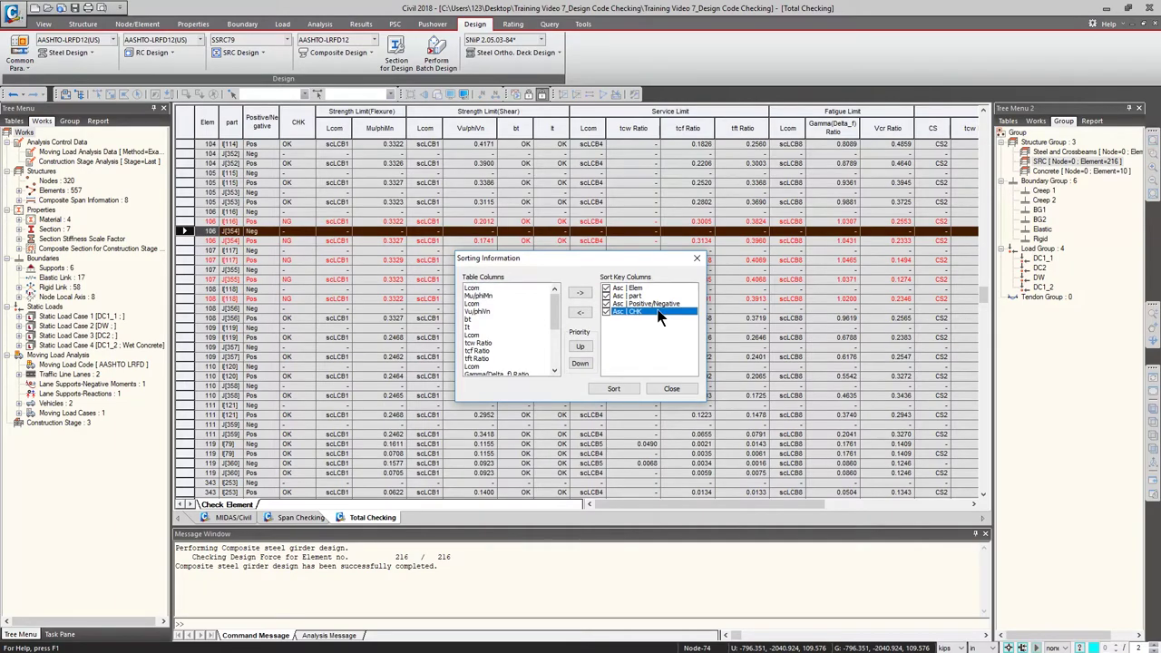
triple_click(587, 346)
left_click(641, 295)
left_click(646, 304)
left_click(647, 312)
left_click(624, 389)
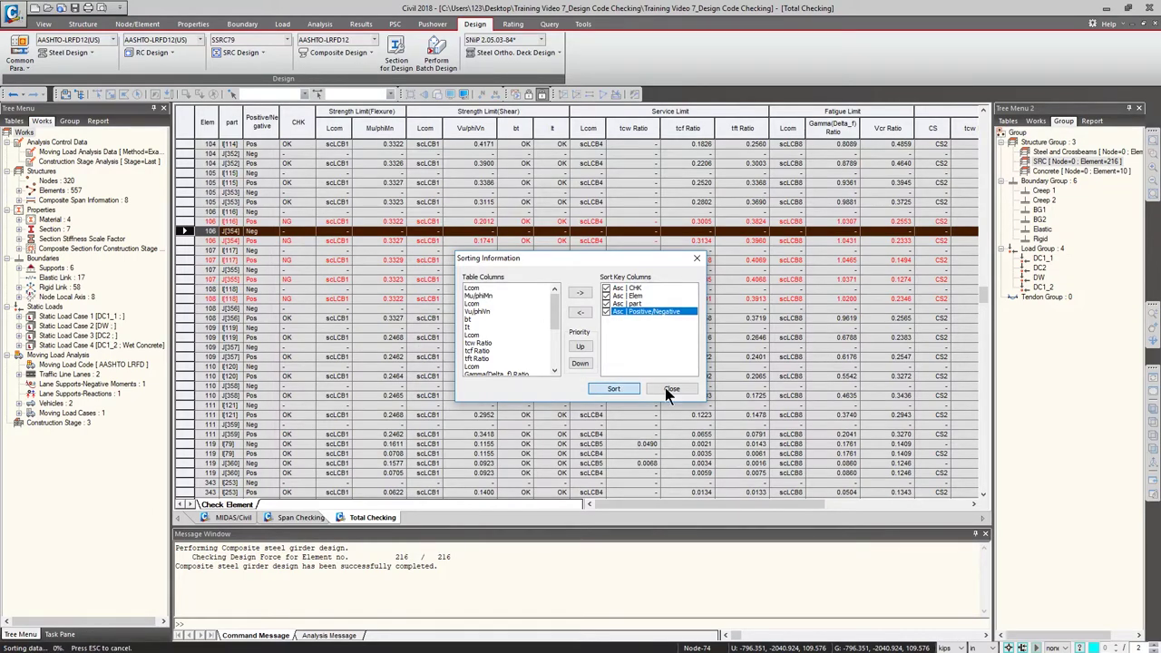
scroll(987, 288, "up", 1)
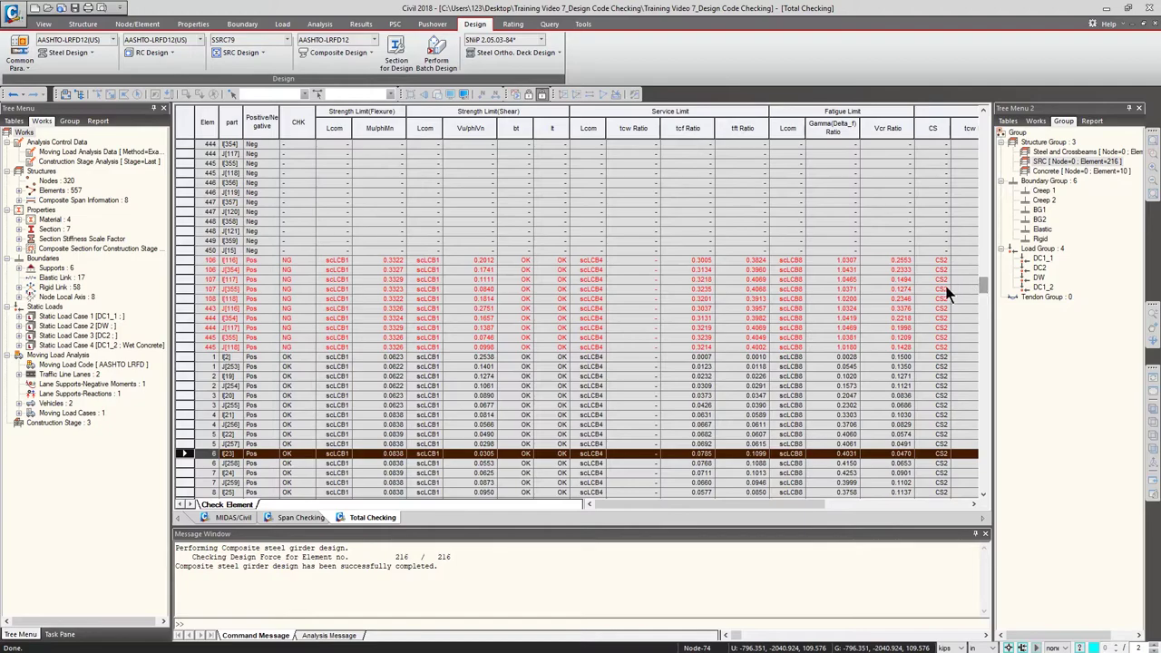
left_click_drag(184, 260, 181, 346)
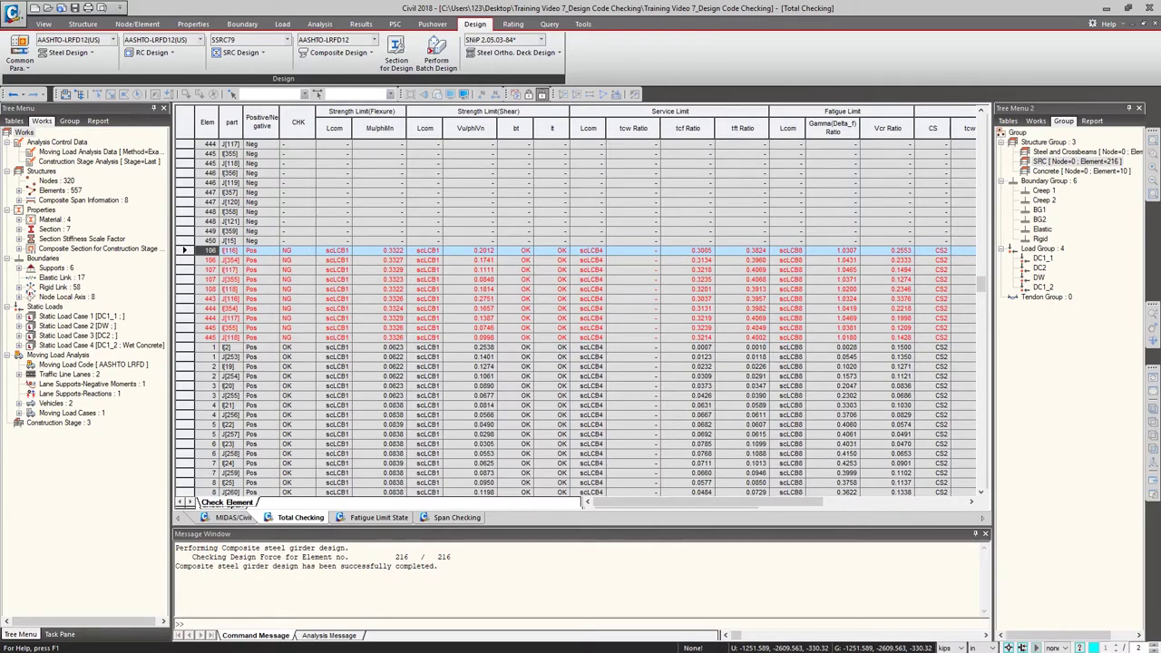
Close the Span Checking and Fatigue Limit State result tables.
left_click(439, 522)
right_click(440, 518)
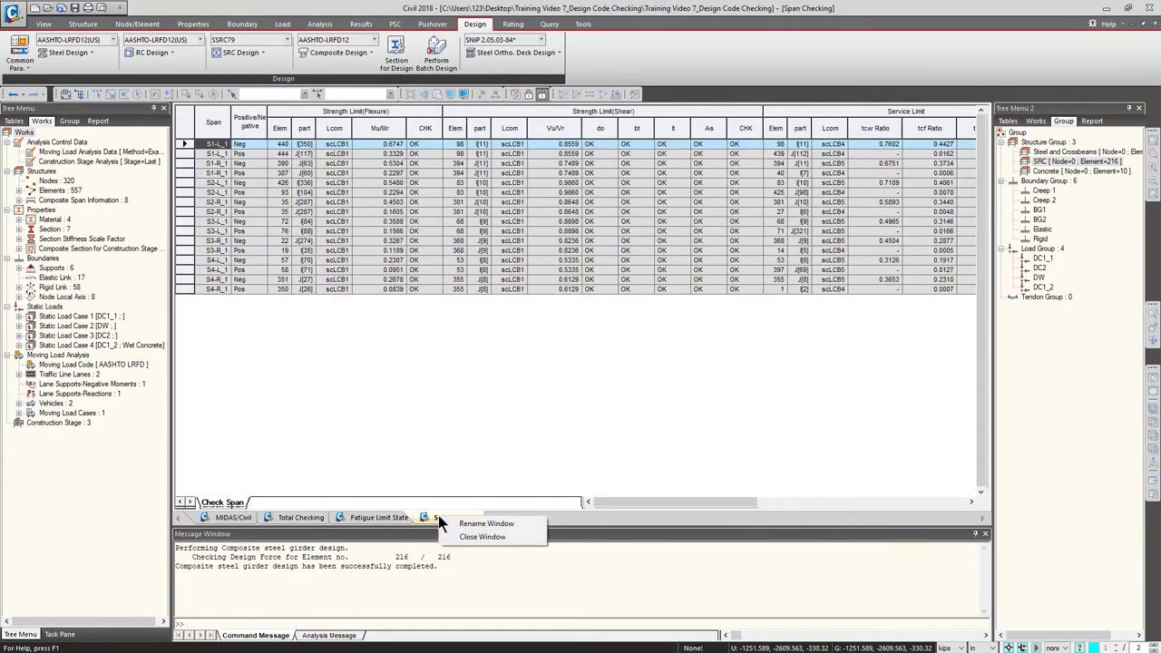
left_click(466, 538)
right_click(392, 516)
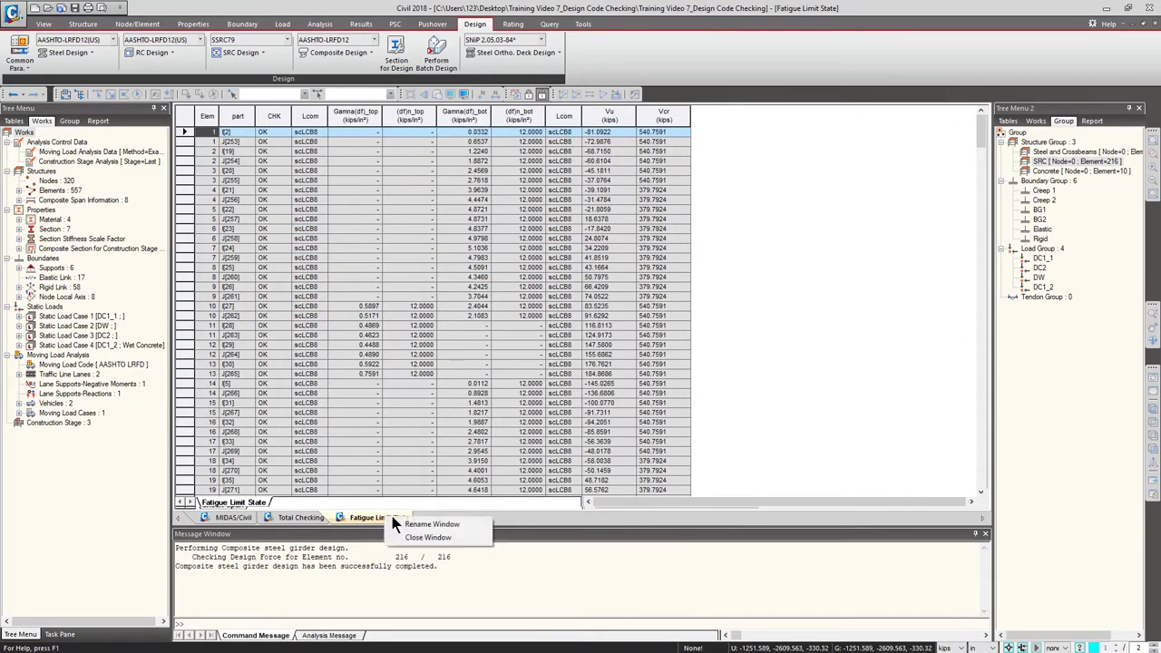
left_click(420, 542)
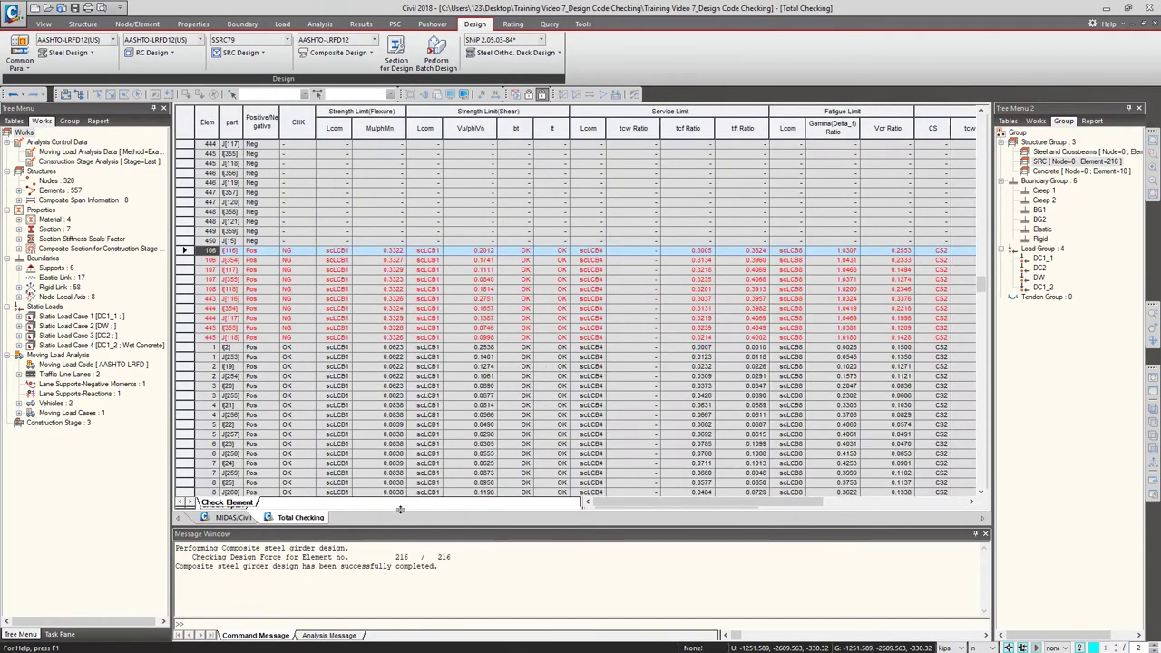
Tile the Total Checking table and the model view horizontally, and show the bridge model from the top.
left_click(43, 25)
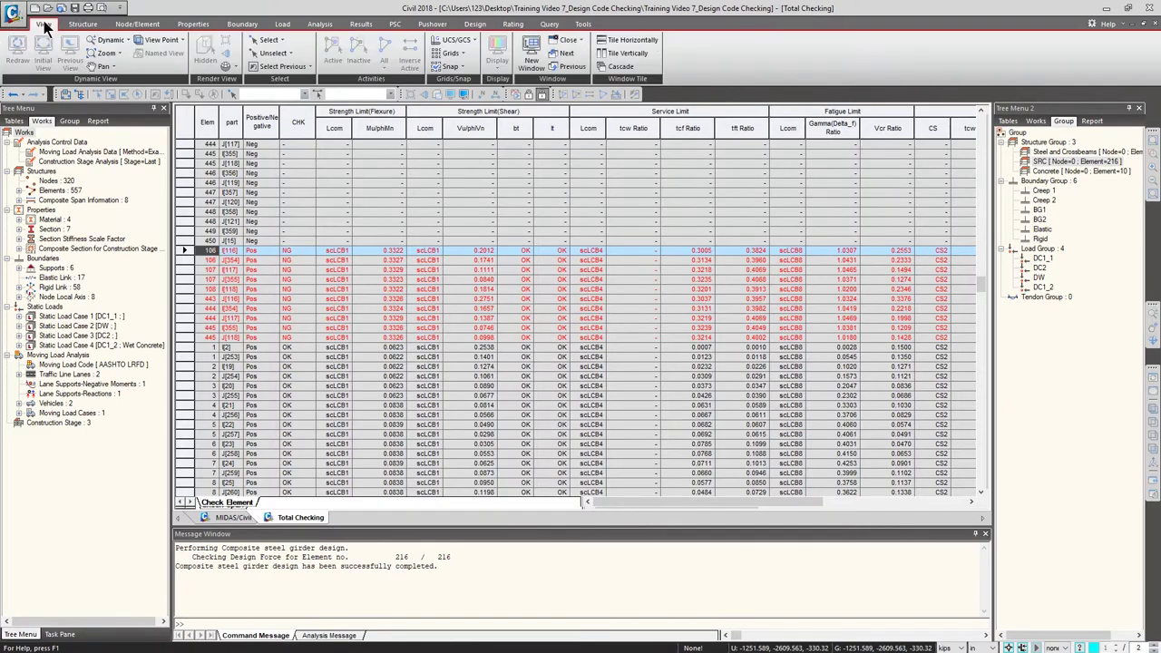
left_click(632, 45)
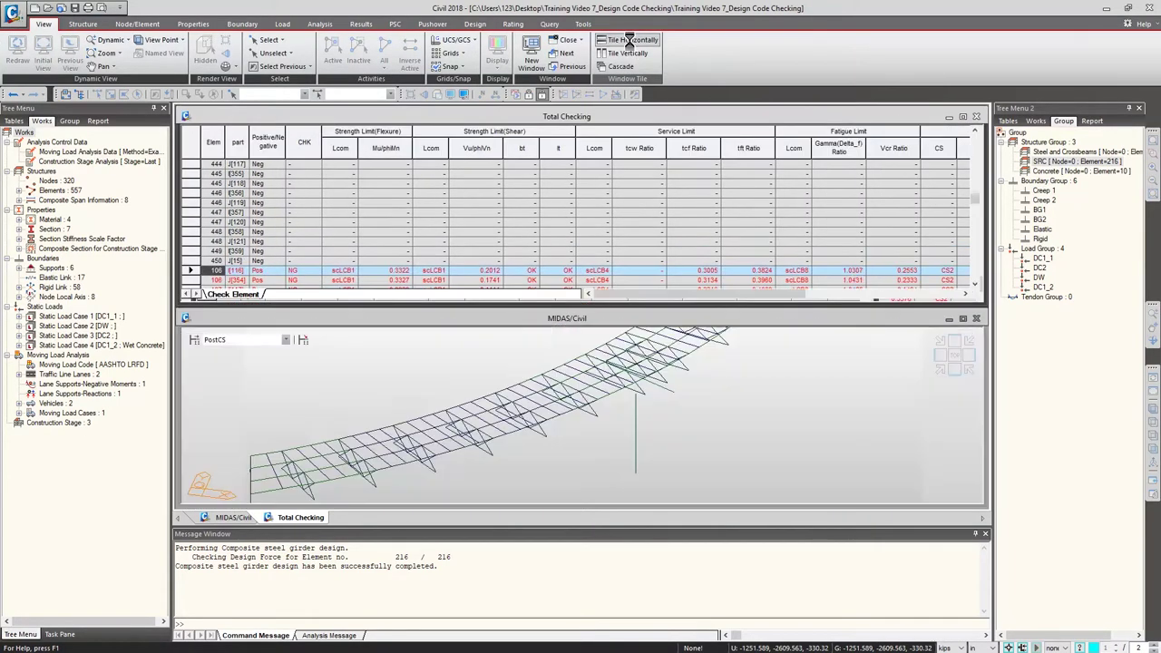
scroll(488, 194, "down", 2)
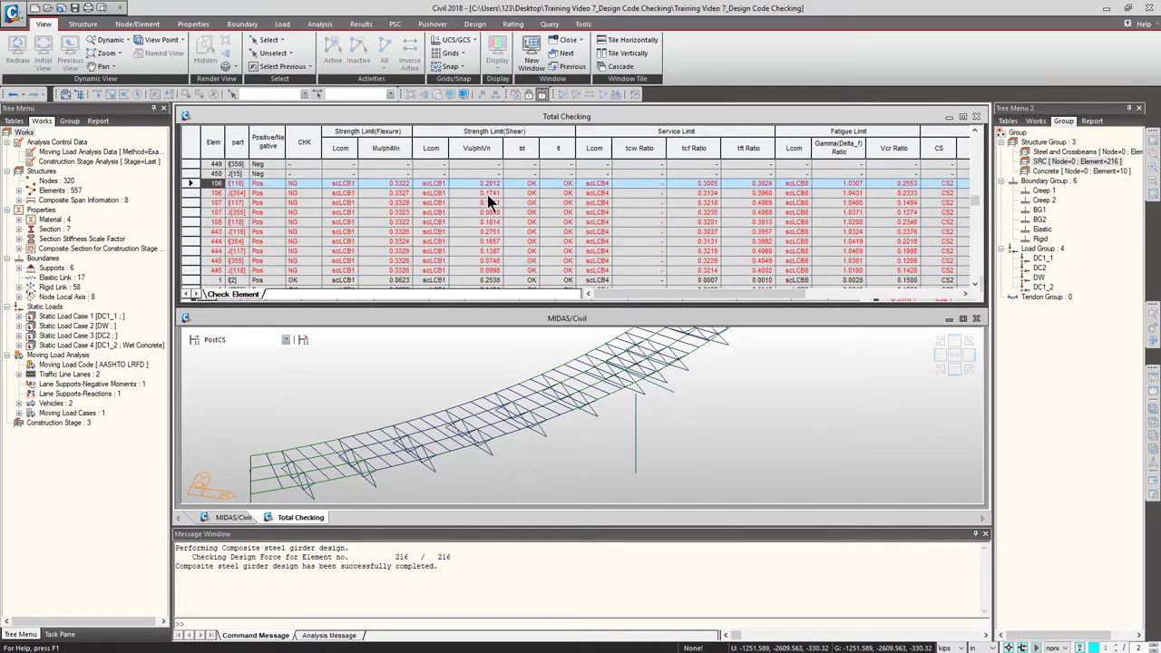
left_click(957, 358)
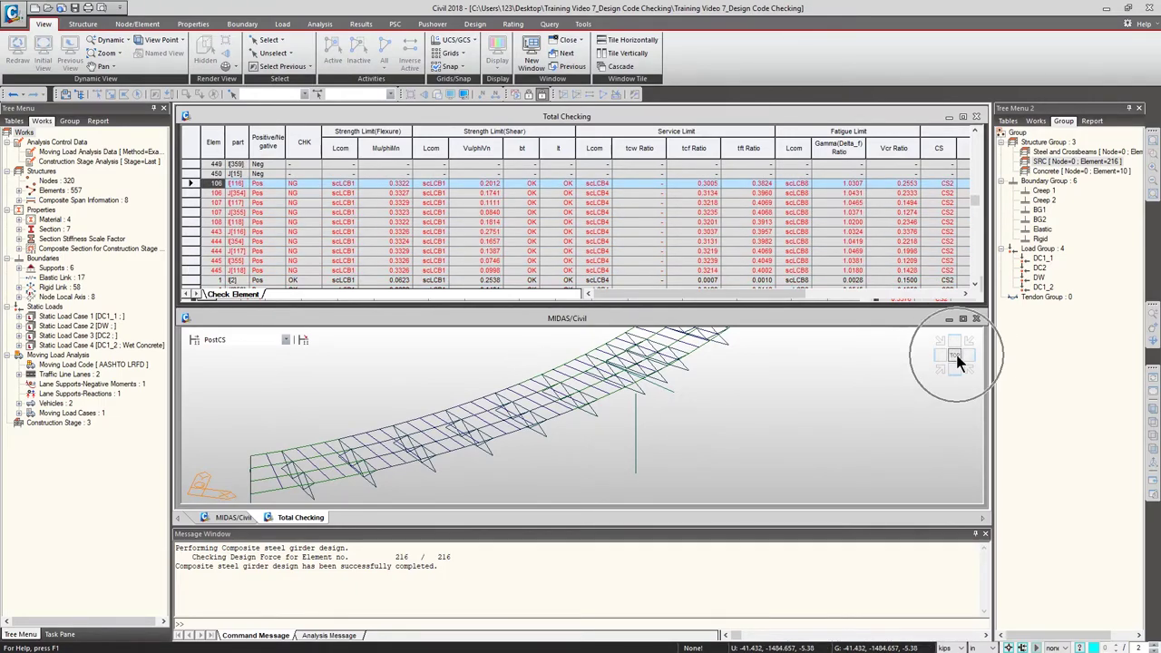
Select the failing elements 106 and 107 in the model by their element numbers.
left_click(215, 186)
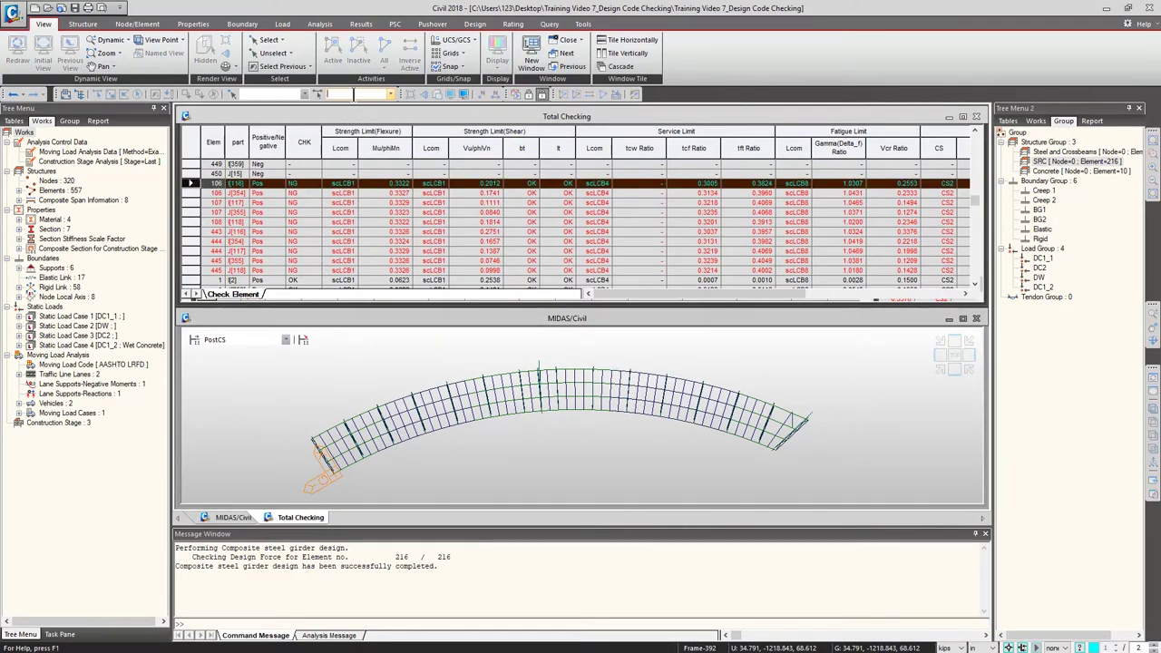
type("106")
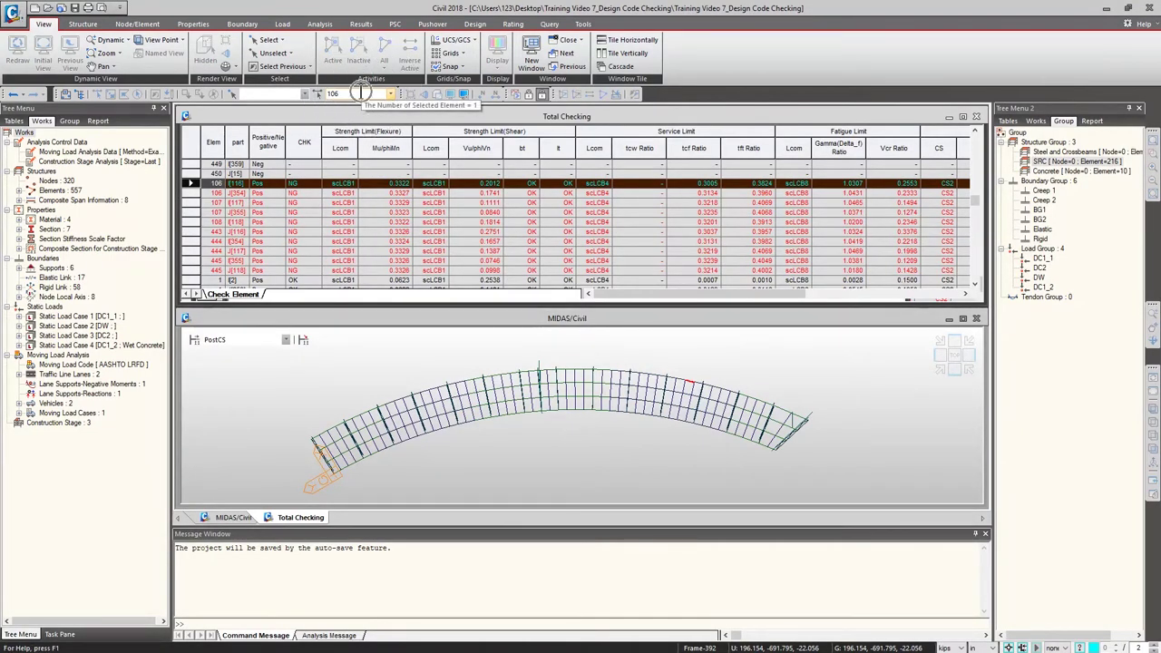
double_click(333, 93)
type("106, 107")
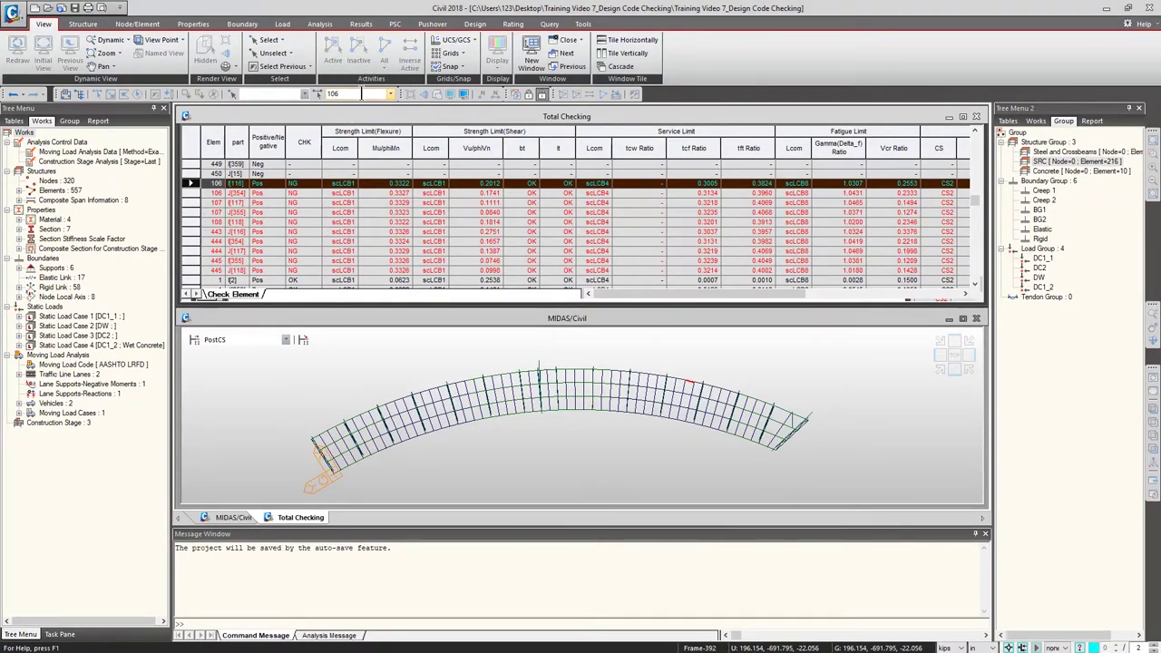
key("Return")
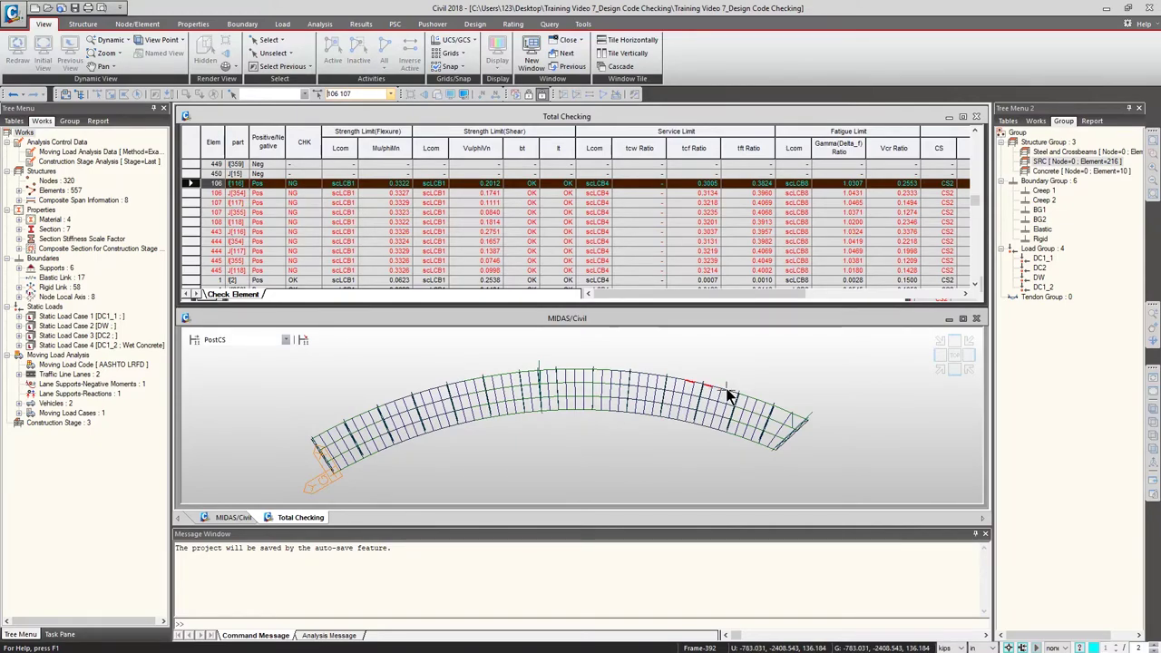
Add the composite design output position I & J to the selected elements 106 and 107.
left_click(476, 26)
left_click(350, 53)
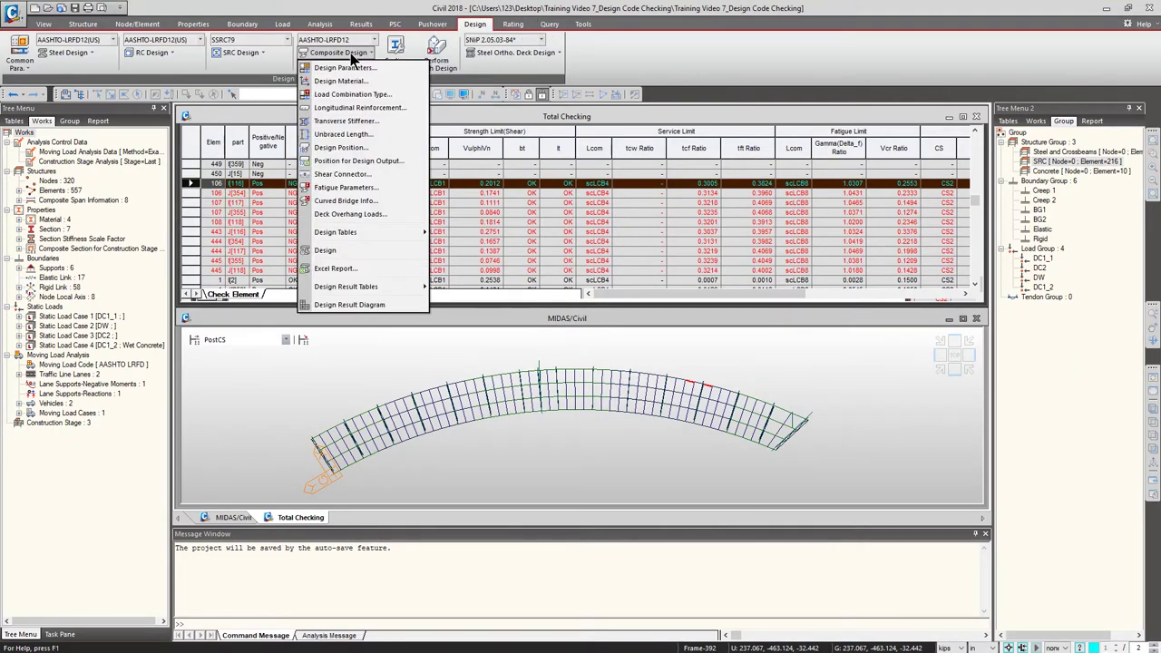
left_click(371, 164)
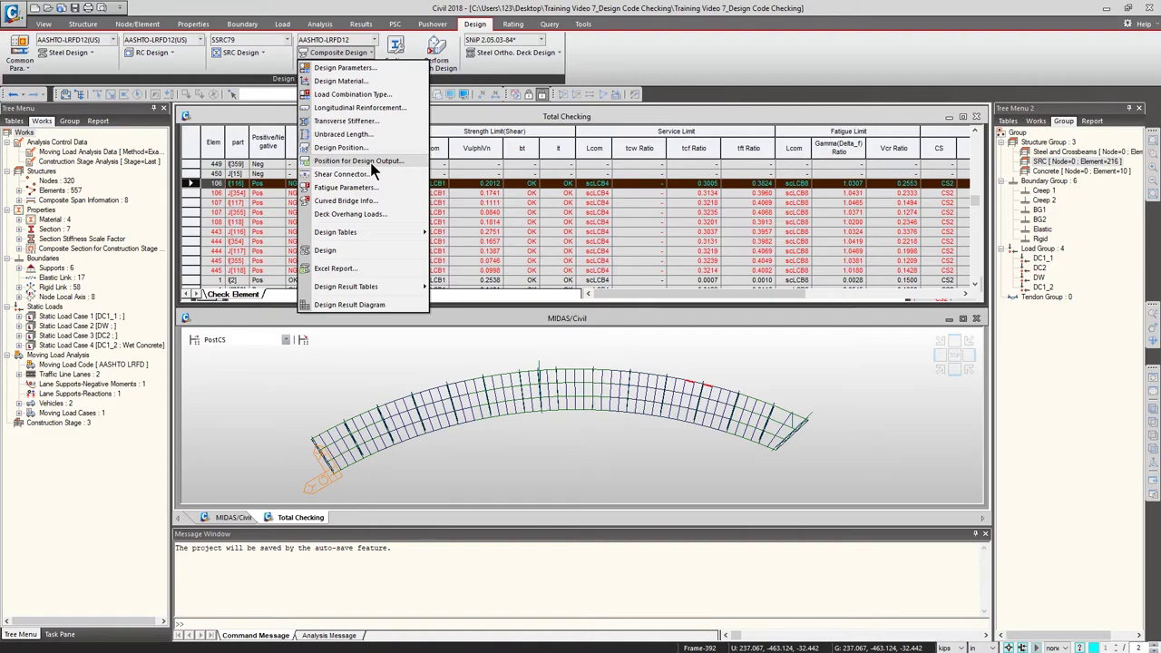
left_click(371, 164)
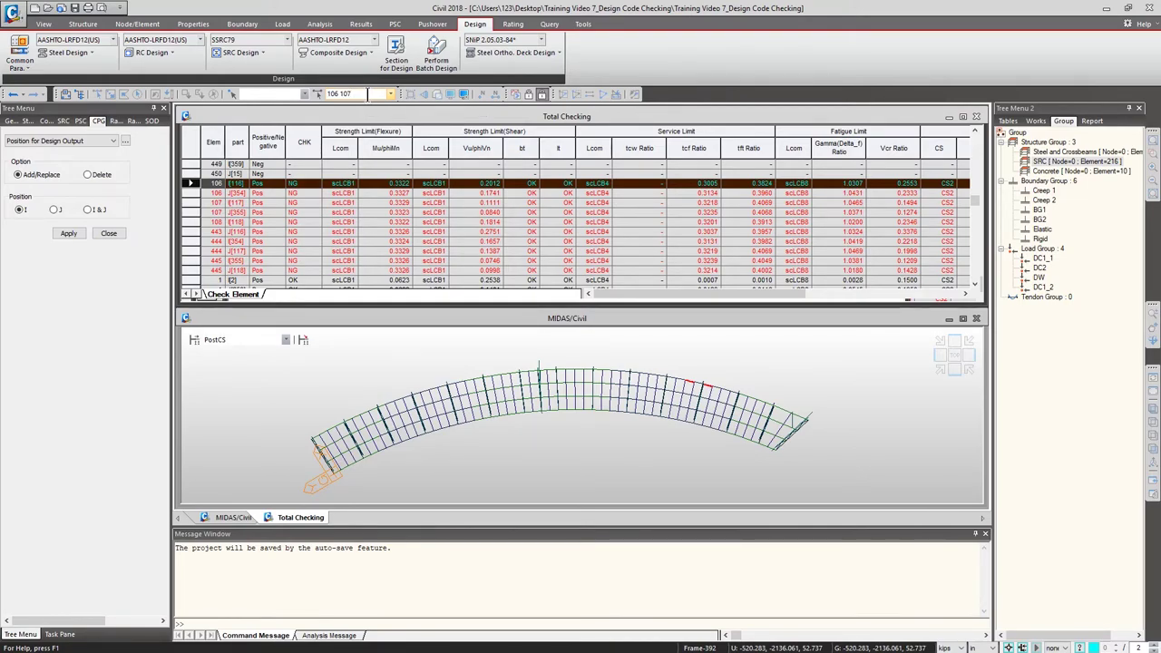
left_click(367, 93)
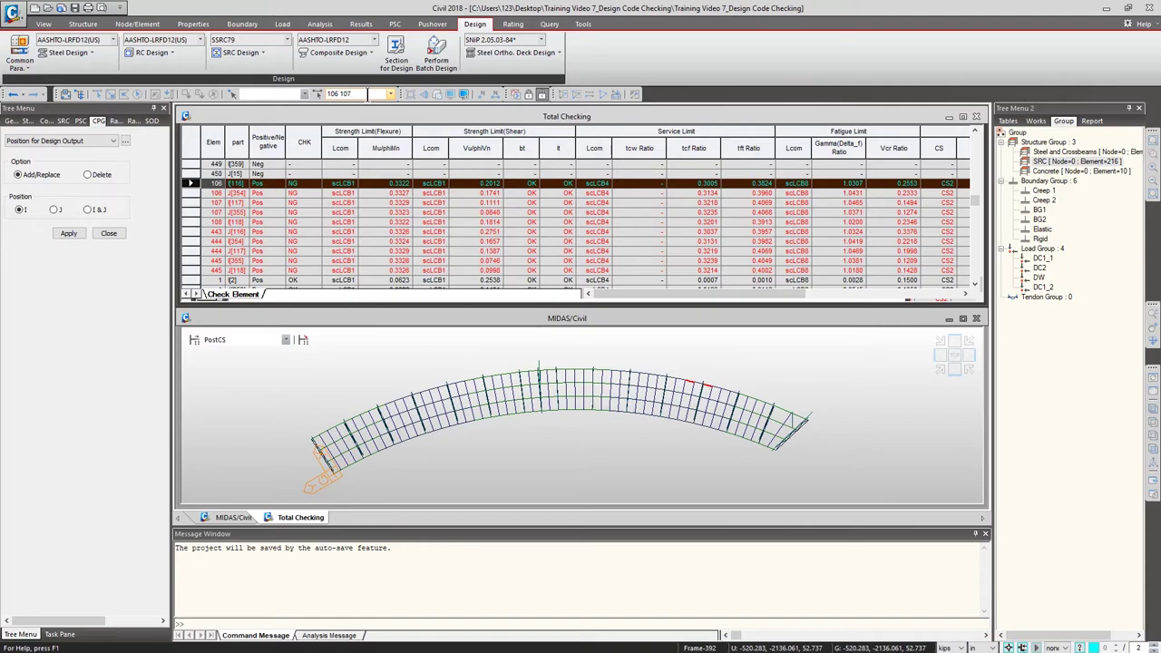
left_click(87, 210)
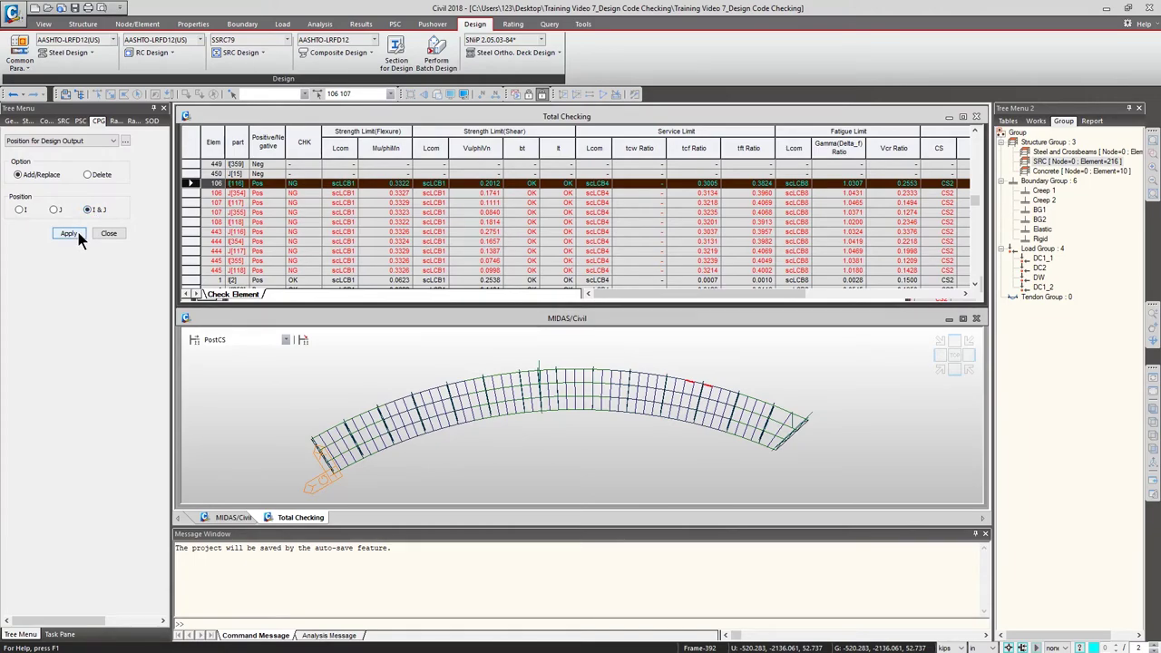
left_click(78, 232)
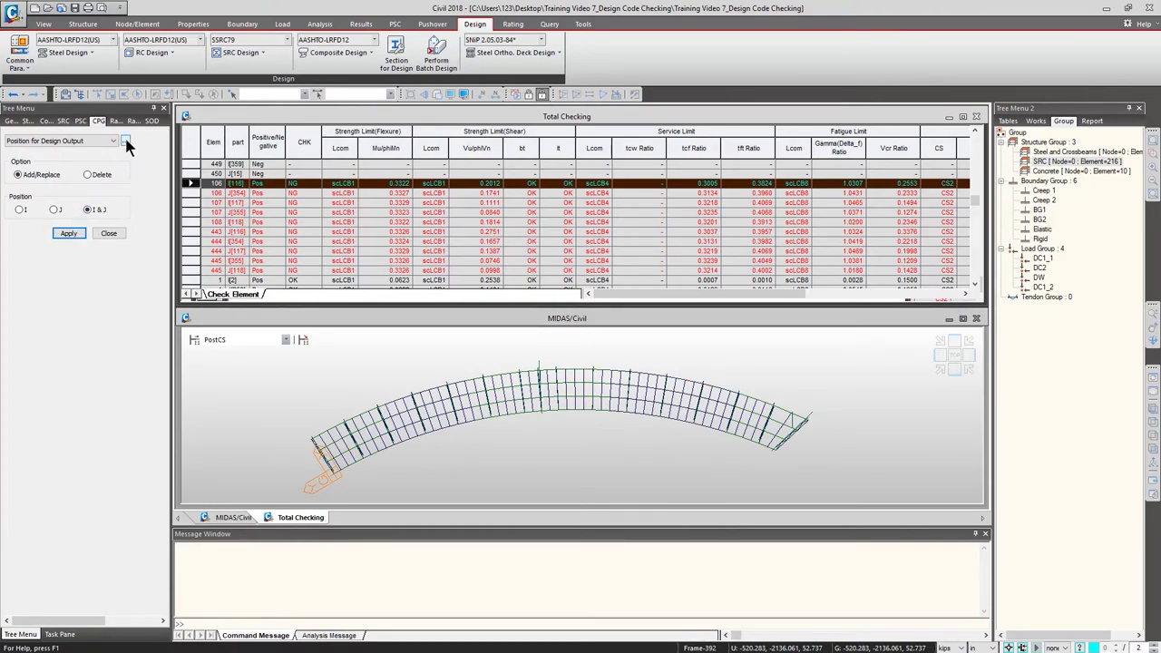
Check the entries of elements 106 and 107 in the Position for Design Output table.
left_click(126, 142)
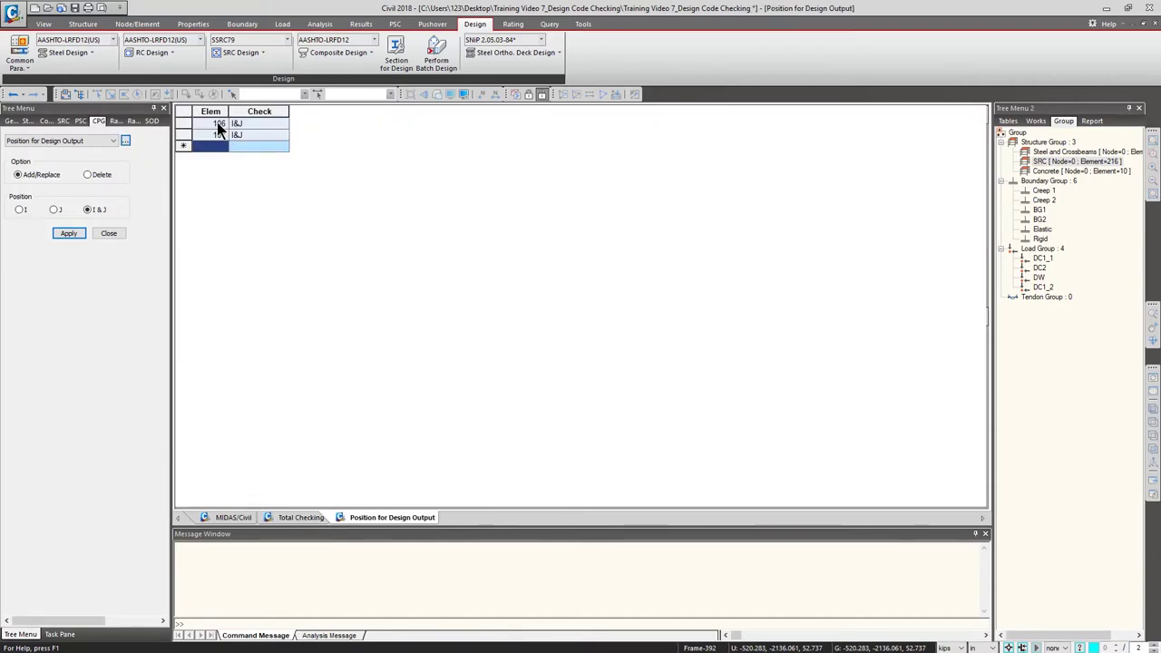
left_click_drag(217, 122, 218, 132)
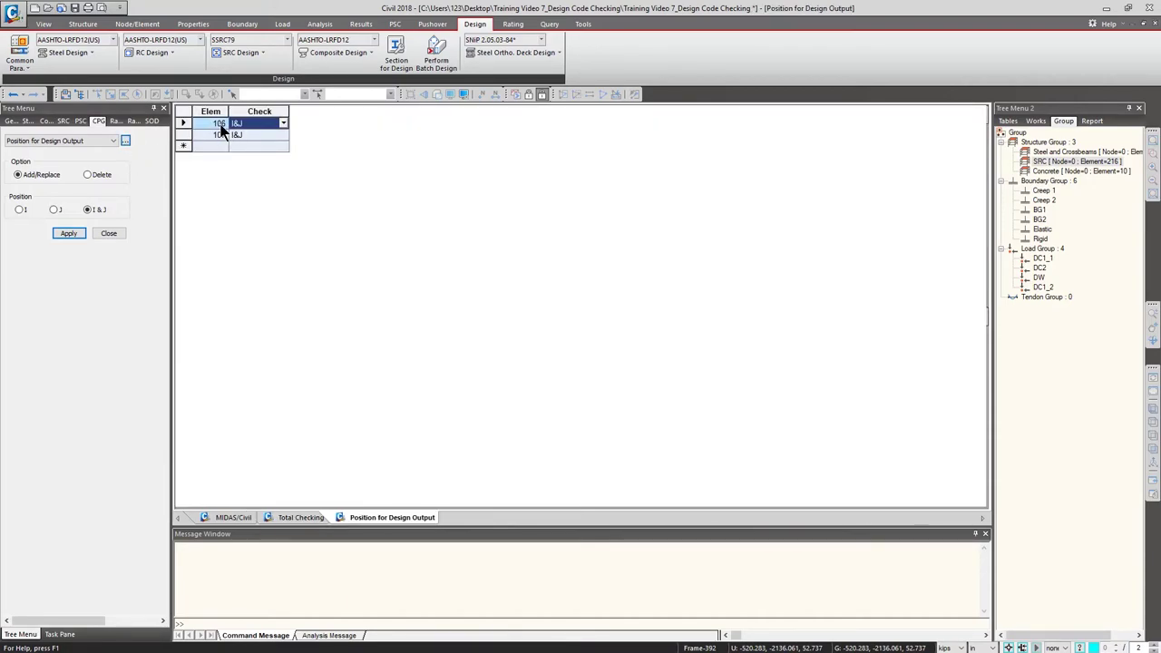
left_click(221, 135)
Export the composite design Excel report as the new file Training Video 7_Design Code Checking, using the US unit system.
left_click(361, 51)
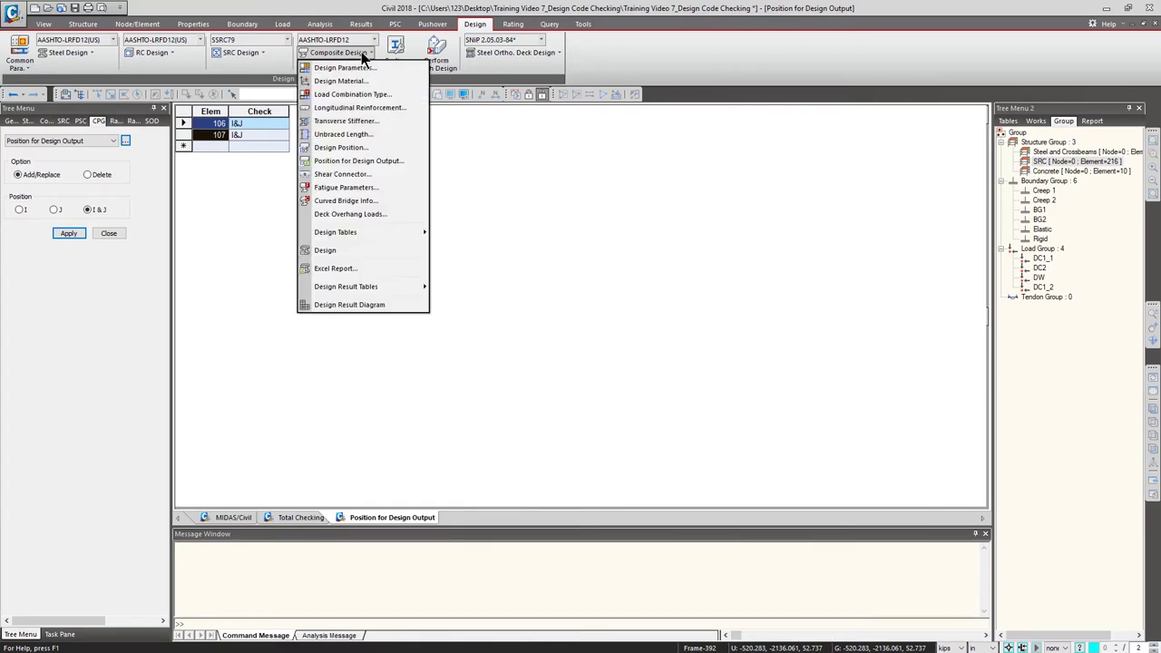
left_click(361, 273)
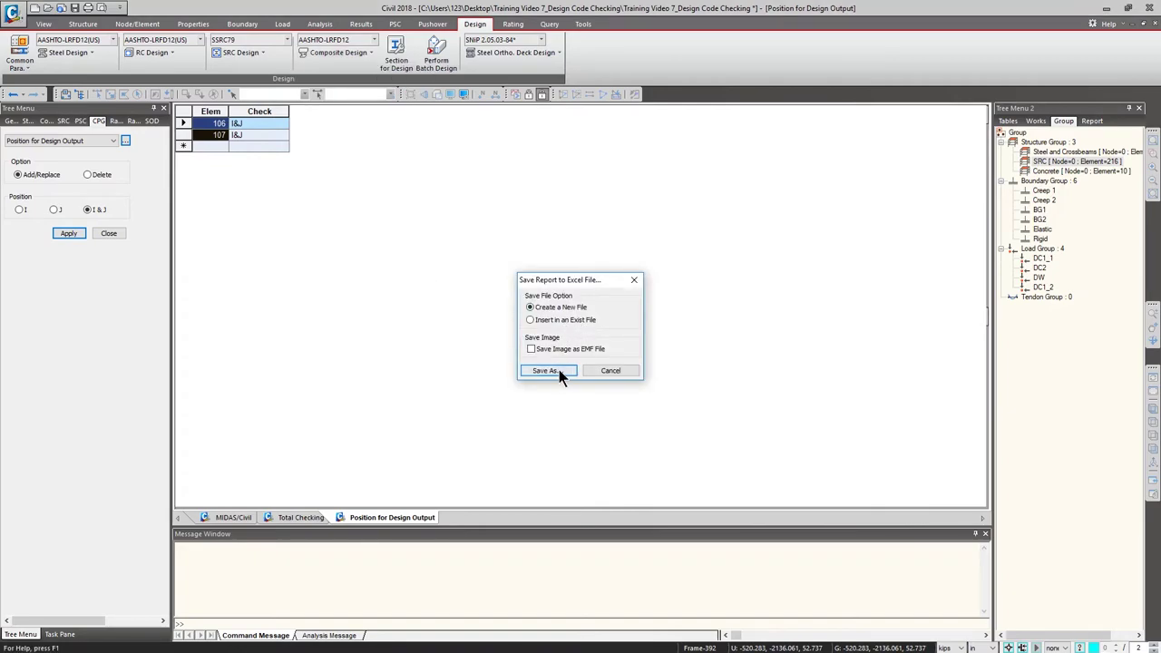
left_click(544, 371)
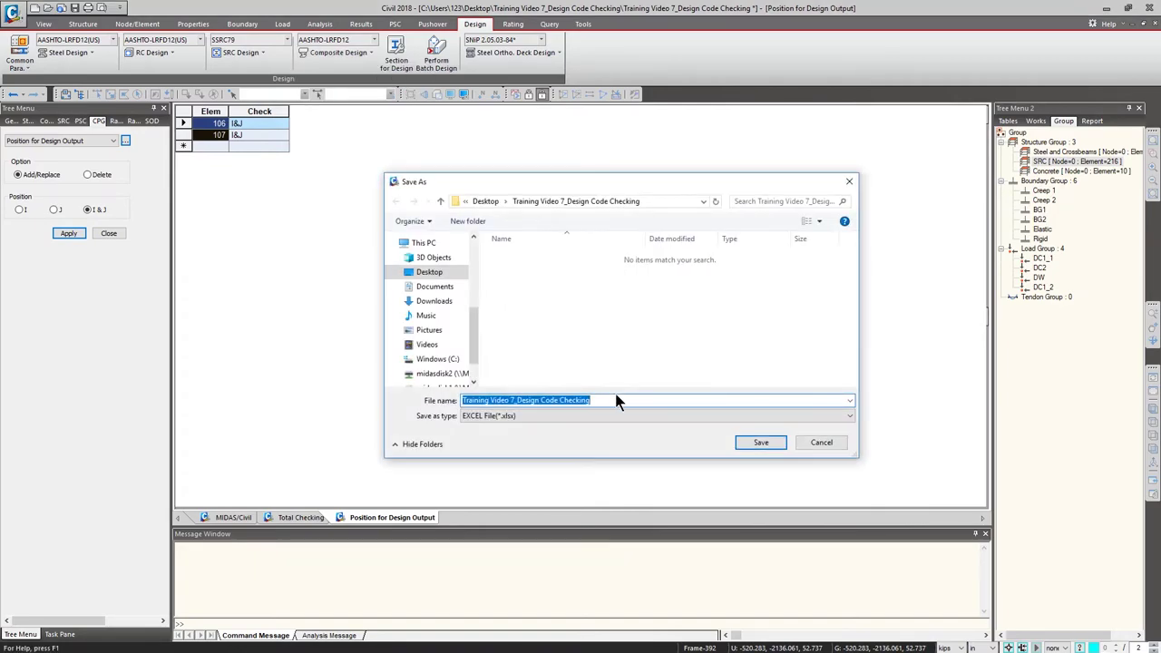
left_click(761, 443)
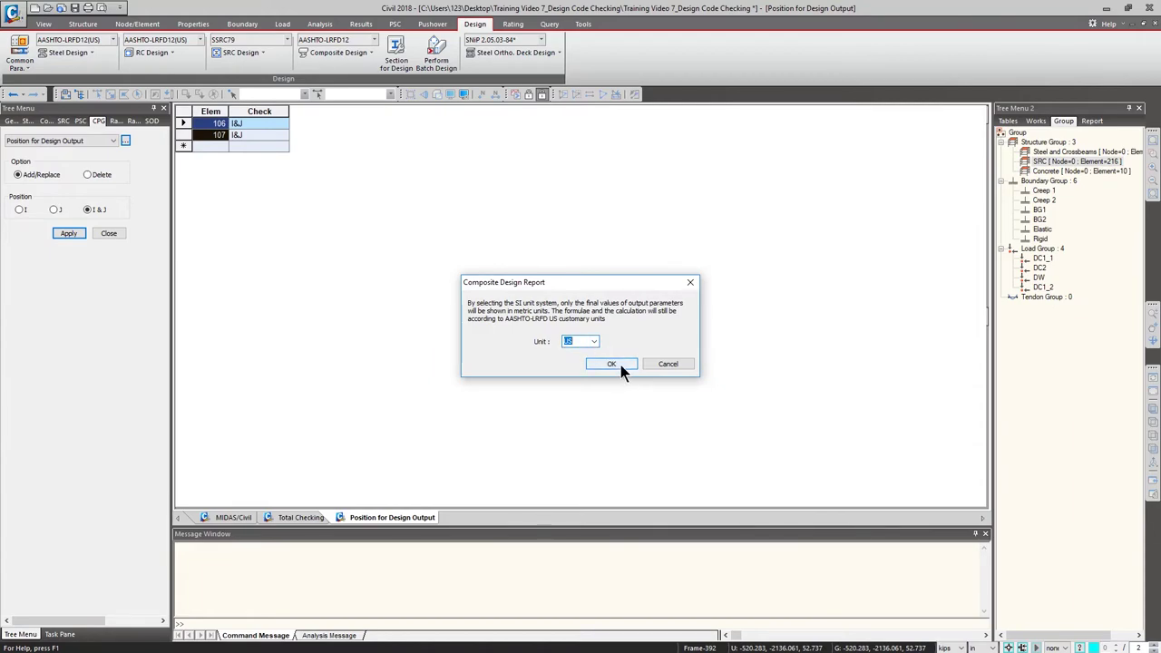
left_click(620, 366)
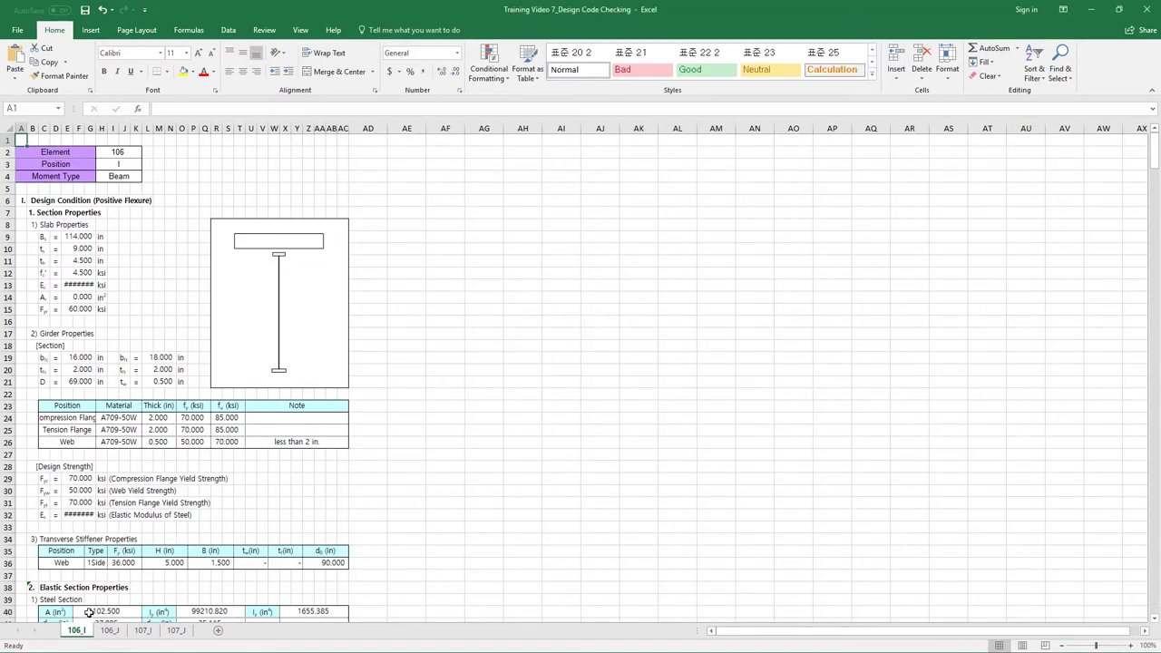
Go through the element 106 and 107 report sheets in Excel and enlarge the view of sheet 107_J.
left_click(109, 632)
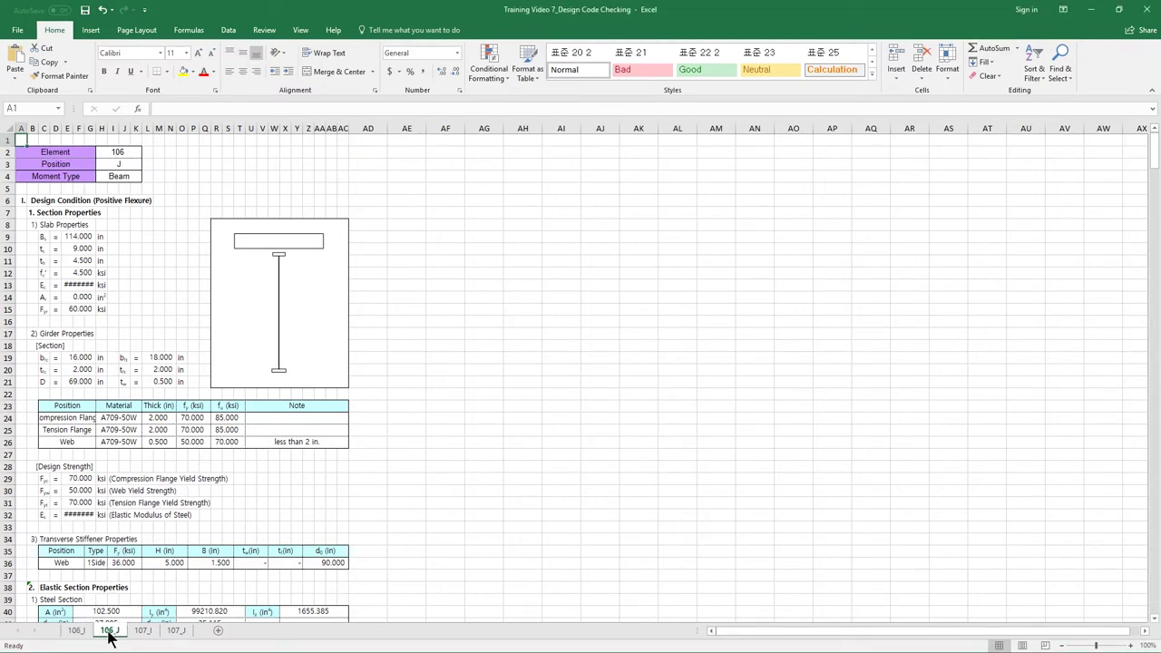
left_click(153, 635)
left_click(178, 633)
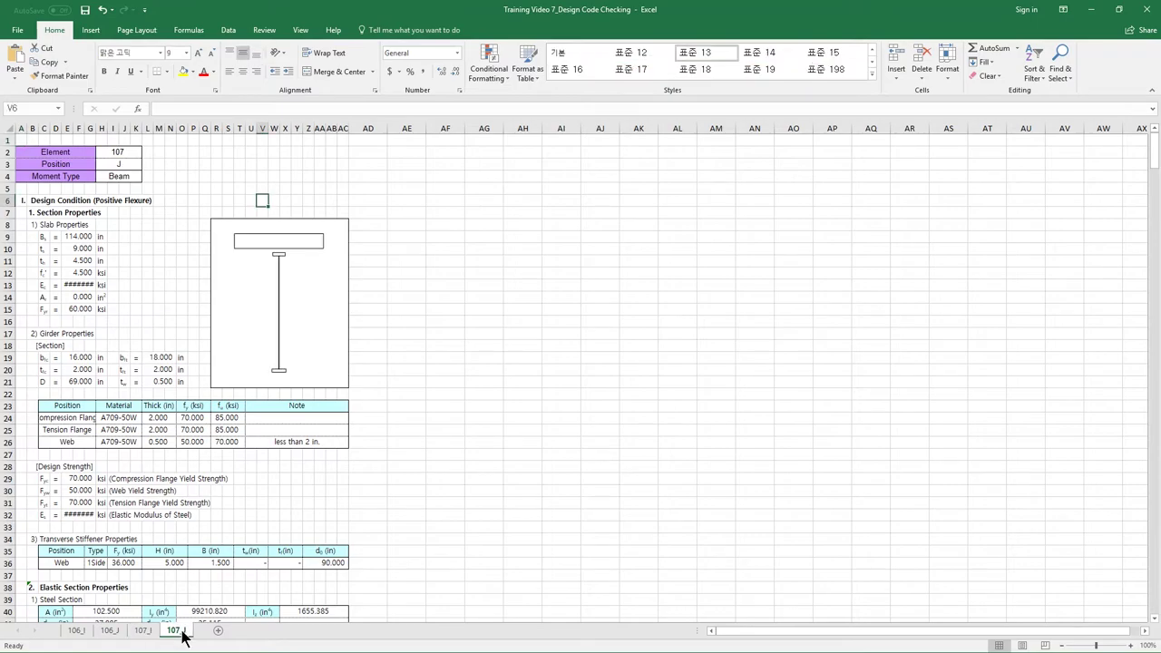
left_click(213, 178)
scroll(215, 179, "up", 5, "ctrl")
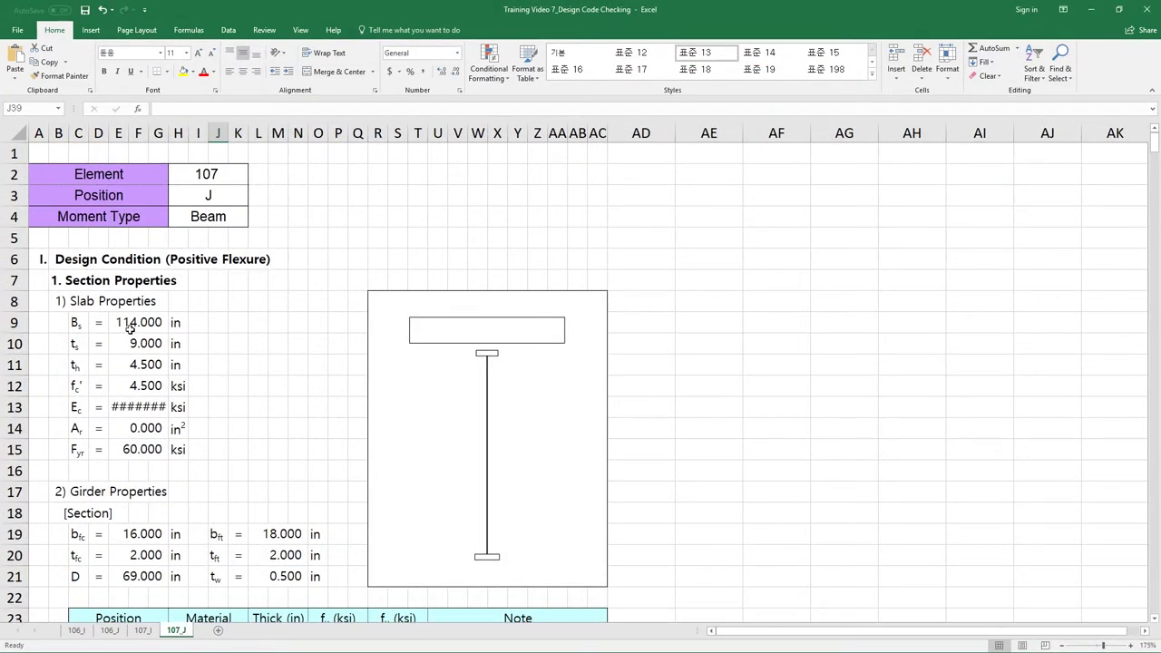
Review the section properties, design forces, cross-section proportions and positive flexure strength checks on sheet 107_J.
scroll(129, 331, "down", 7)
scroll(130, 331, "down", 4)
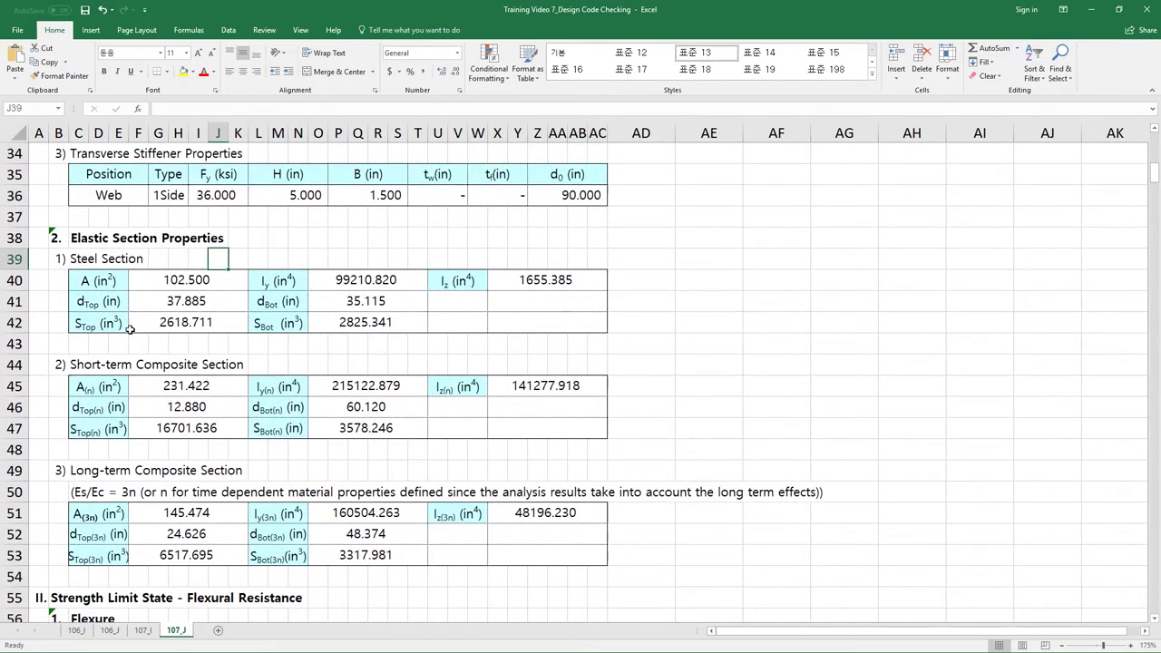
scroll(130, 332, "down", 3)
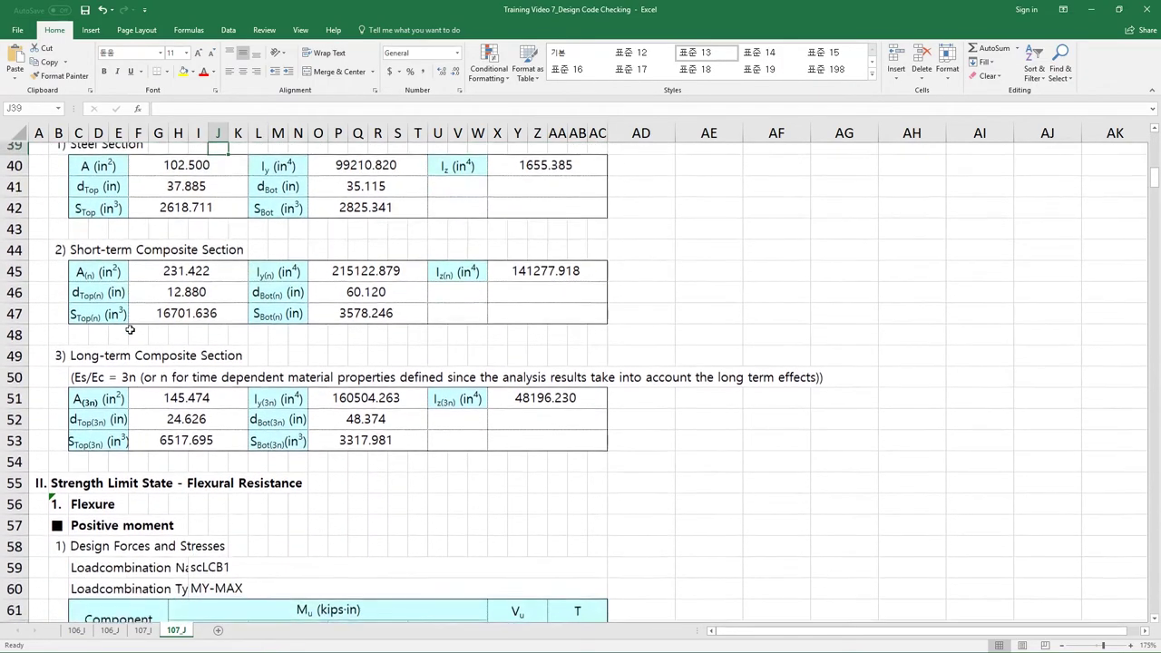
scroll(129, 331, "down", 4)
scroll(130, 329, "down", 1)
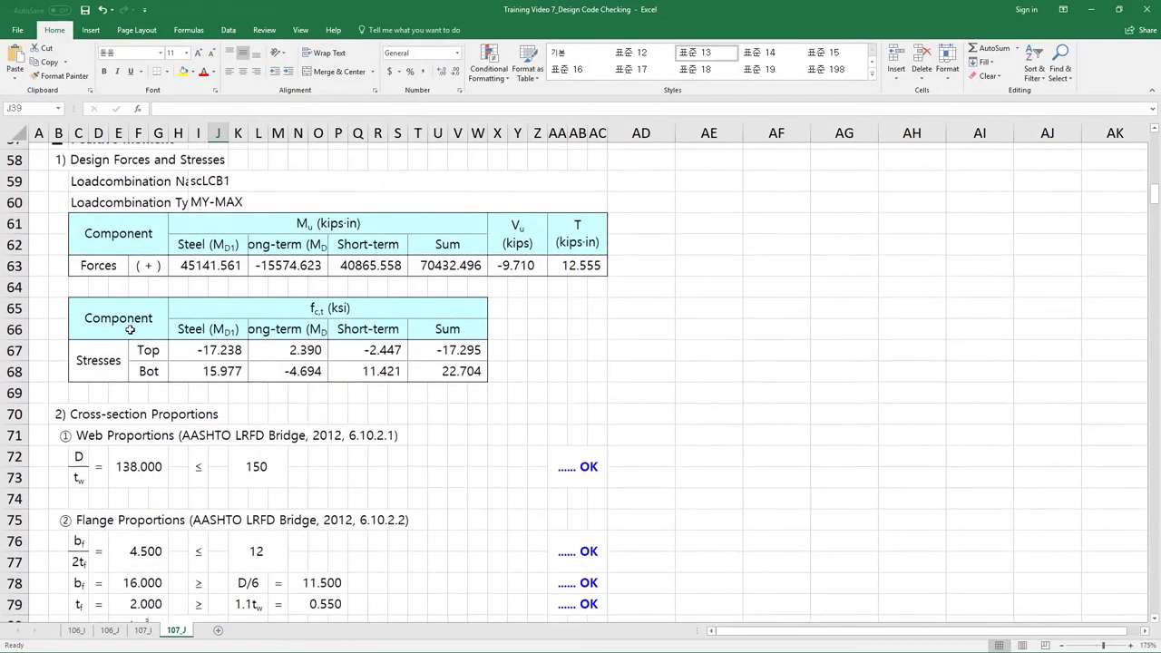
scroll(129, 329, "up", 1)
scroll(130, 330, "down", 20)
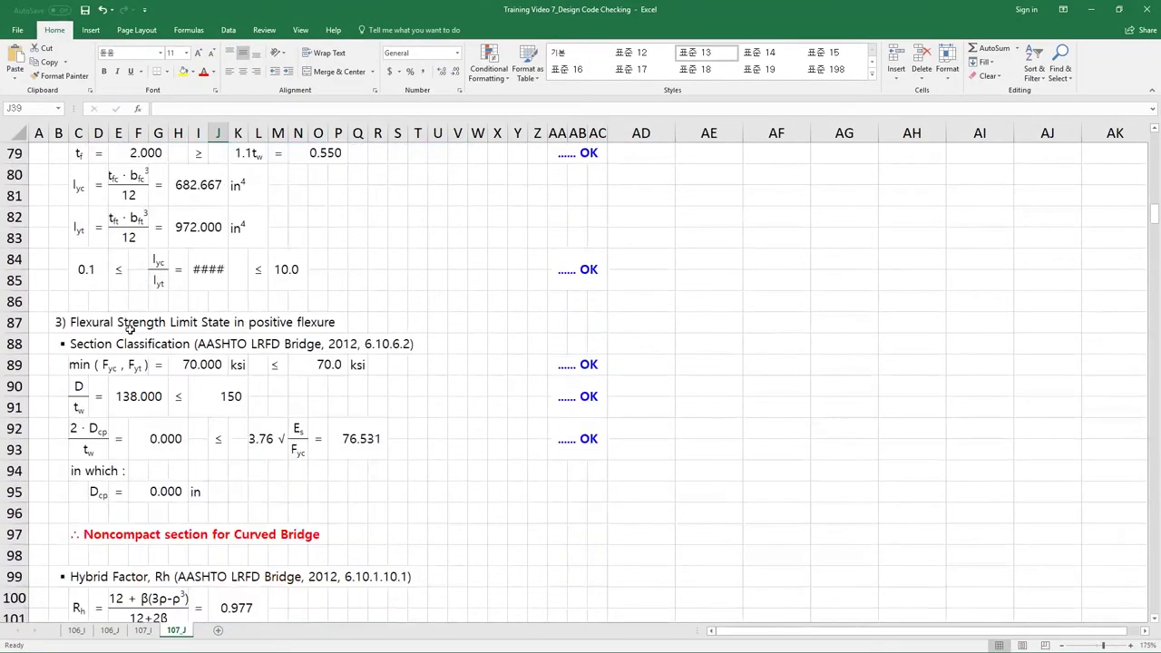
scroll(130, 330, "down", 9)
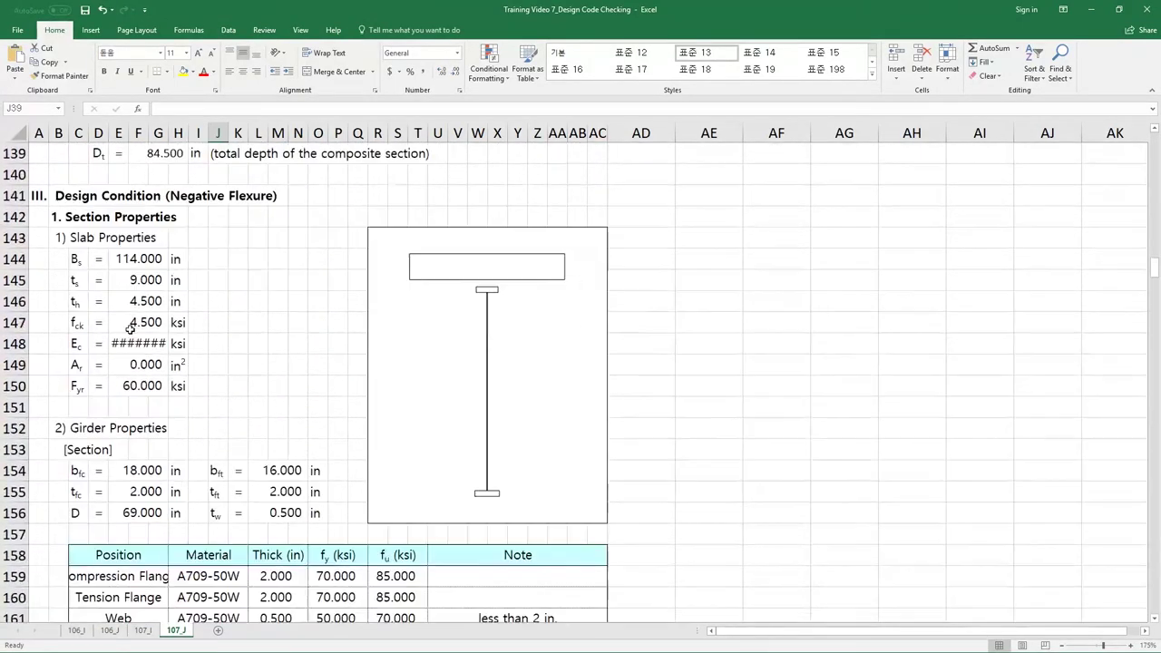
Review the negative flexure, shear, service and constructibility checks, and highlight the Concrete Deck longitudinal stress check in rows 417 to 426.
scroll(129, 329, "up", 1)
scroll(130, 329, "down", 18)
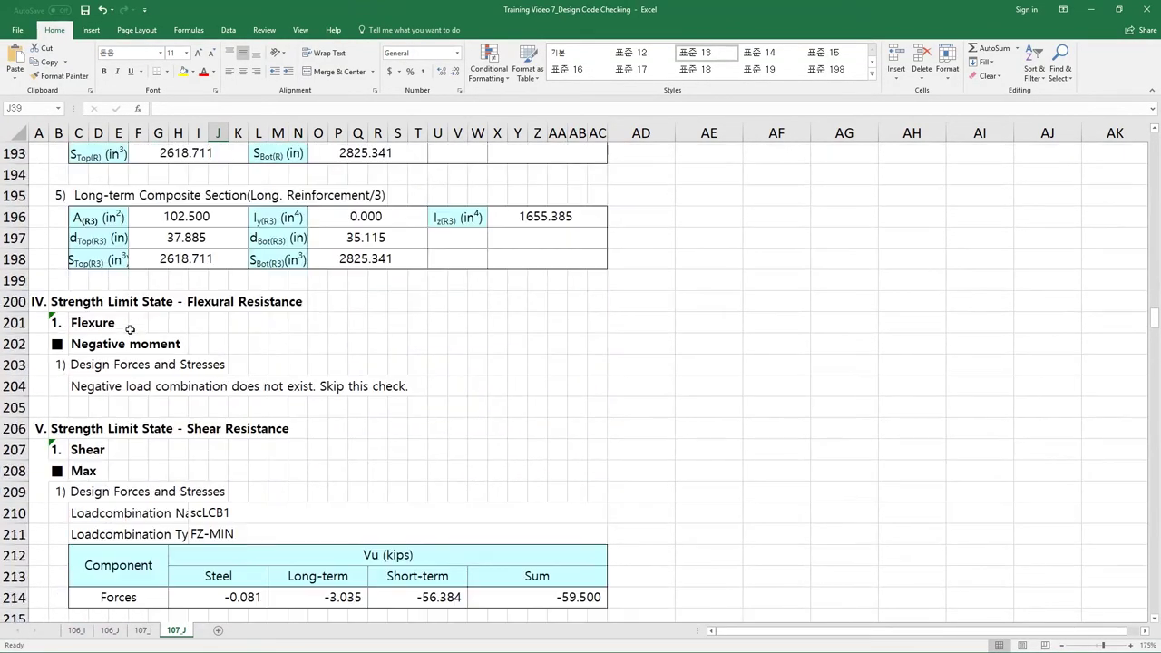
scroll(130, 329, "down", 20)
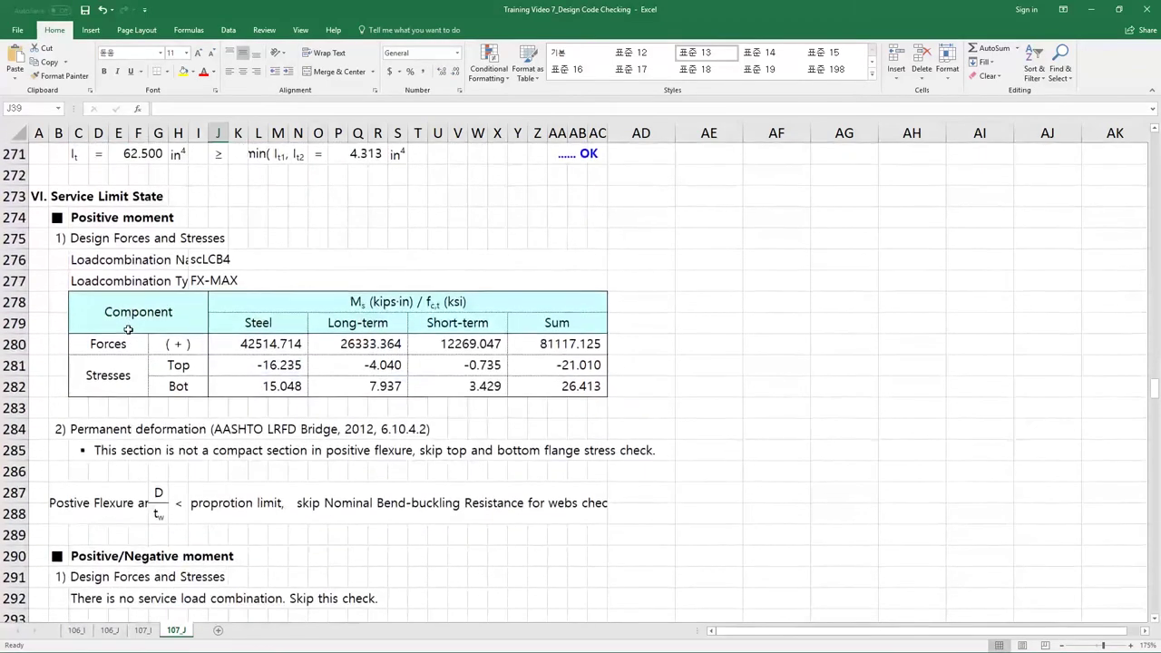
scroll(130, 329, "up", 3)
scroll(129, 329, "down", 7)
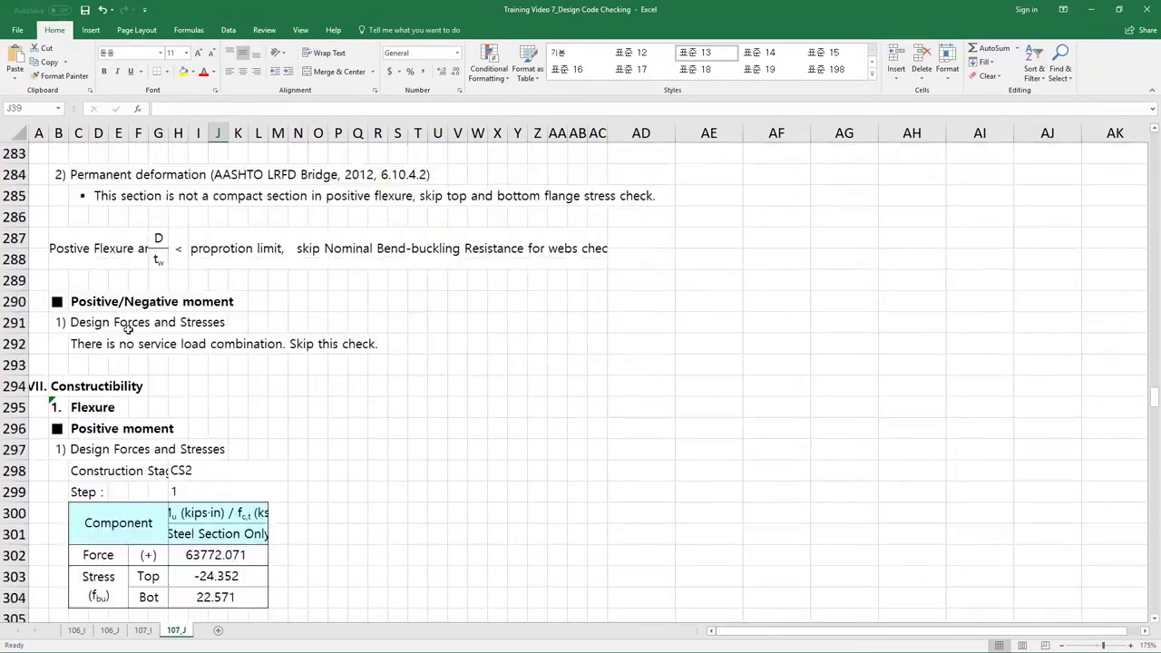
scroll(127, 332, "down", 20)
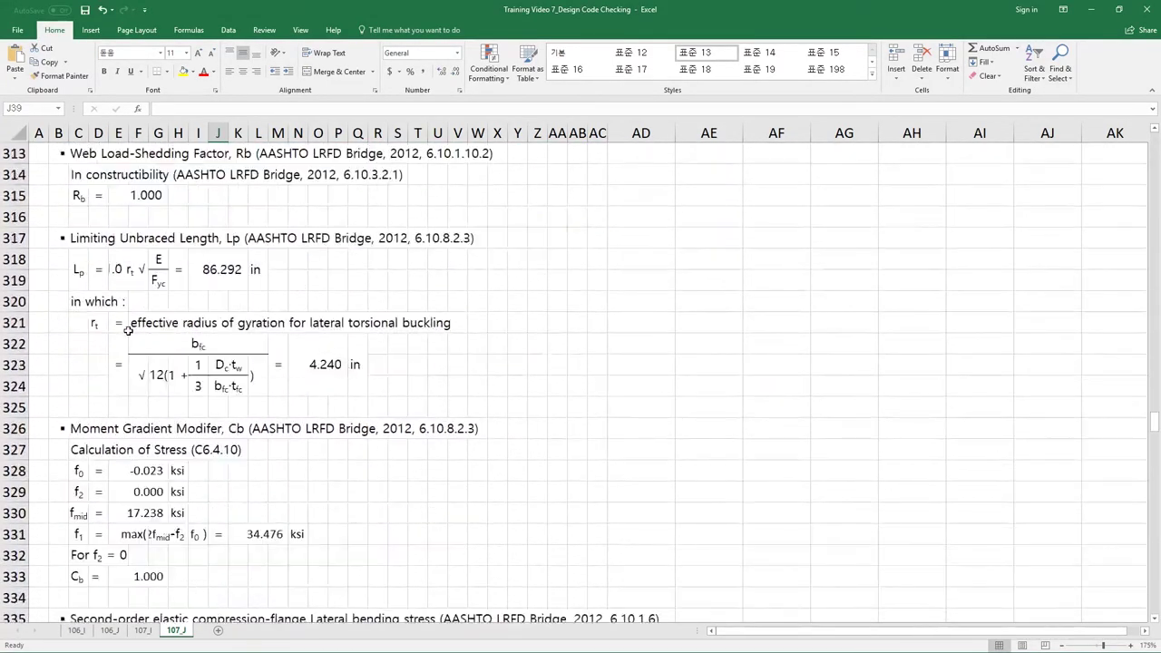
left_click_drag(55, 196, 581, 394)
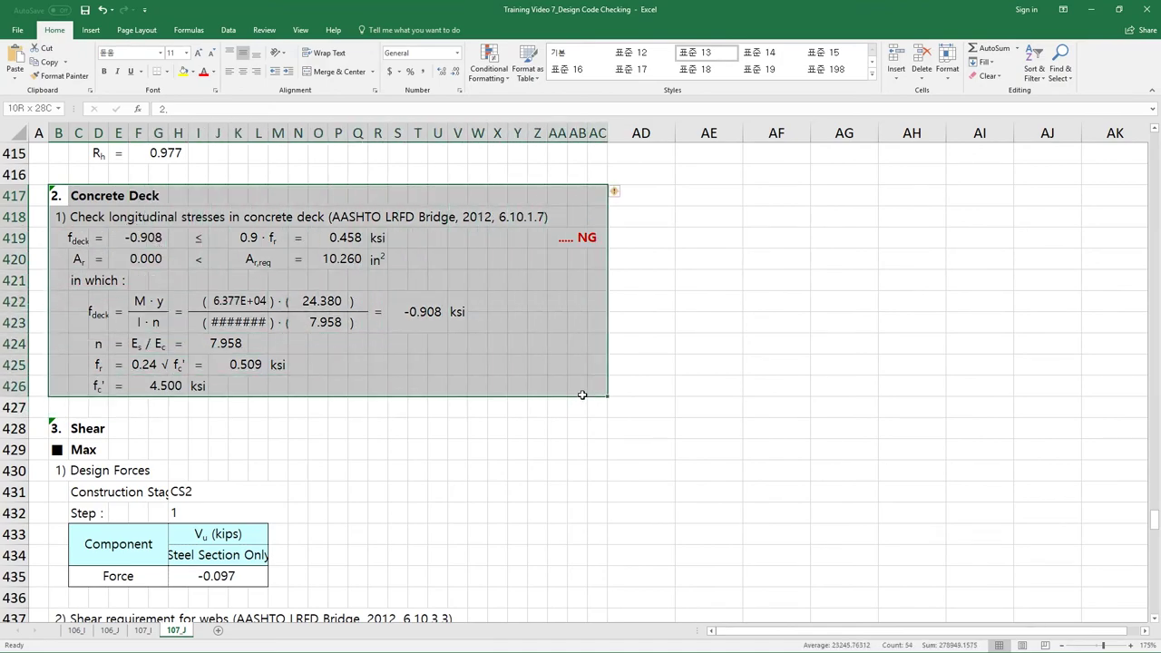
Review the Fatigue Limit State section and highlight the load-induced fatigue comparison in row 509.
scroll(479, 387, "down", 3)
scroll(480, 387, "down", 14)
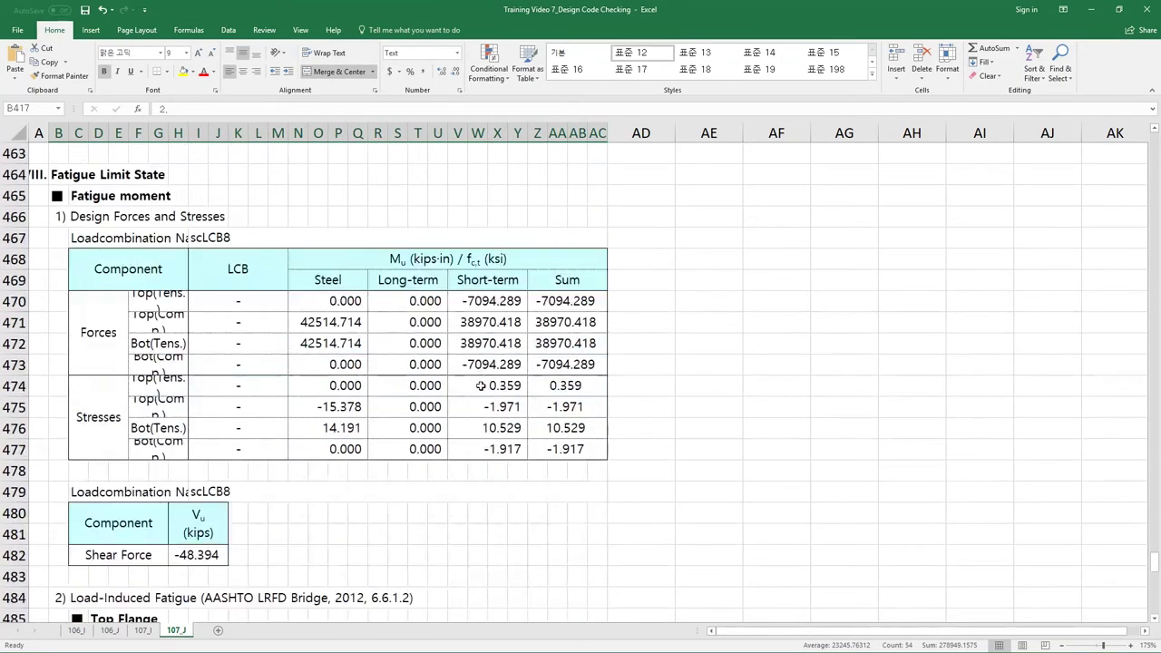
scroll(479, 386, "up", 1)
scroll(481, 386, "down", 13)
left_click_drag(82, 301, 599, 306)
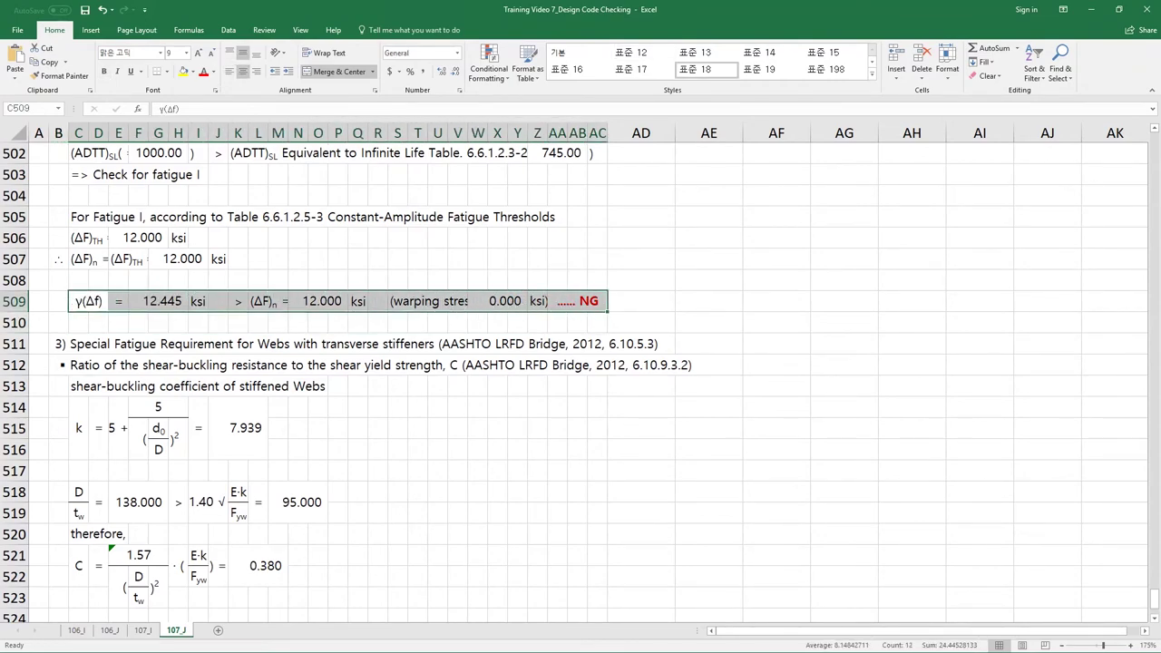
scroll(581, 381, "up", 2)
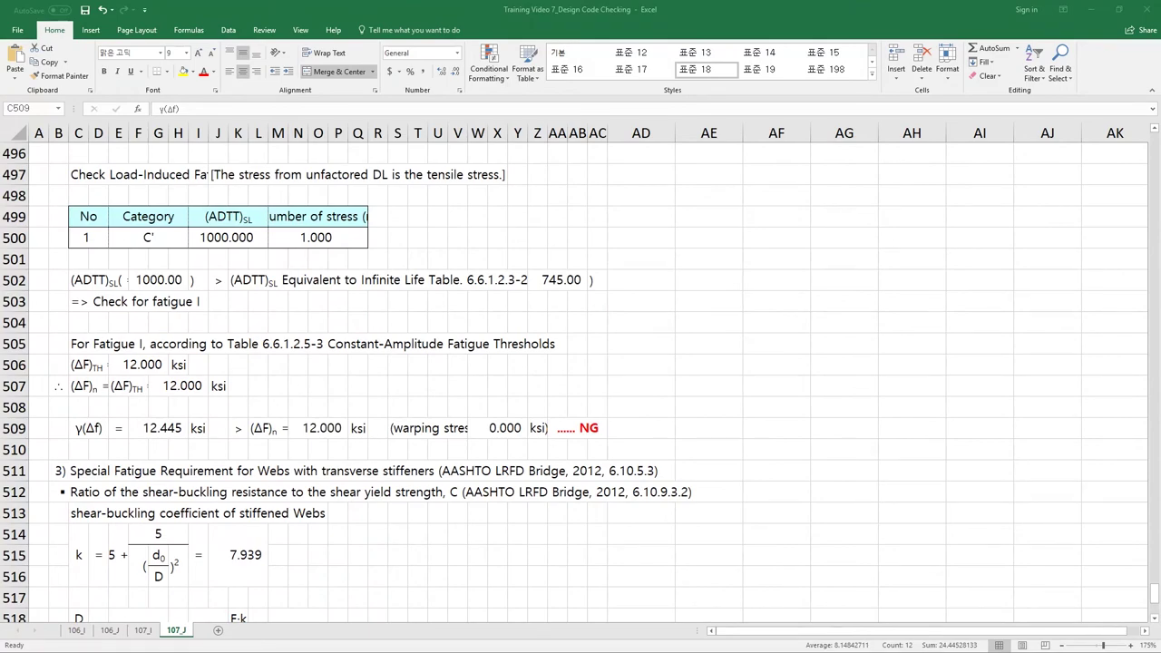